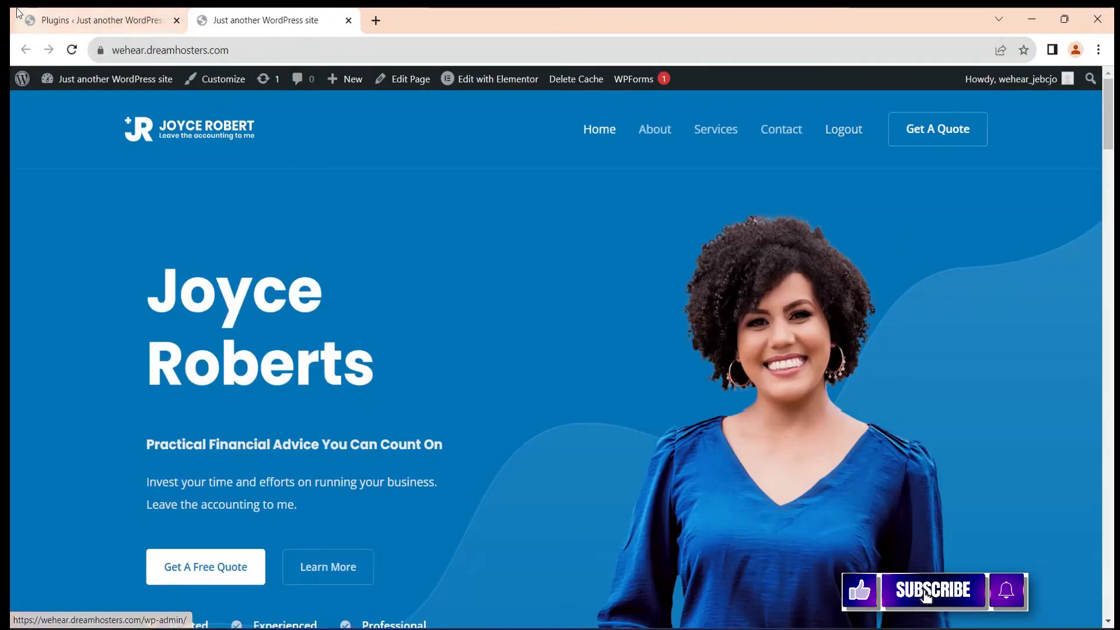
# - Switch to the WordPress admin page and review the list of installed plugins
pyautogui.click(87, 20)
pyautogui.click(239, 18)
pyautogui.click(173, 21)
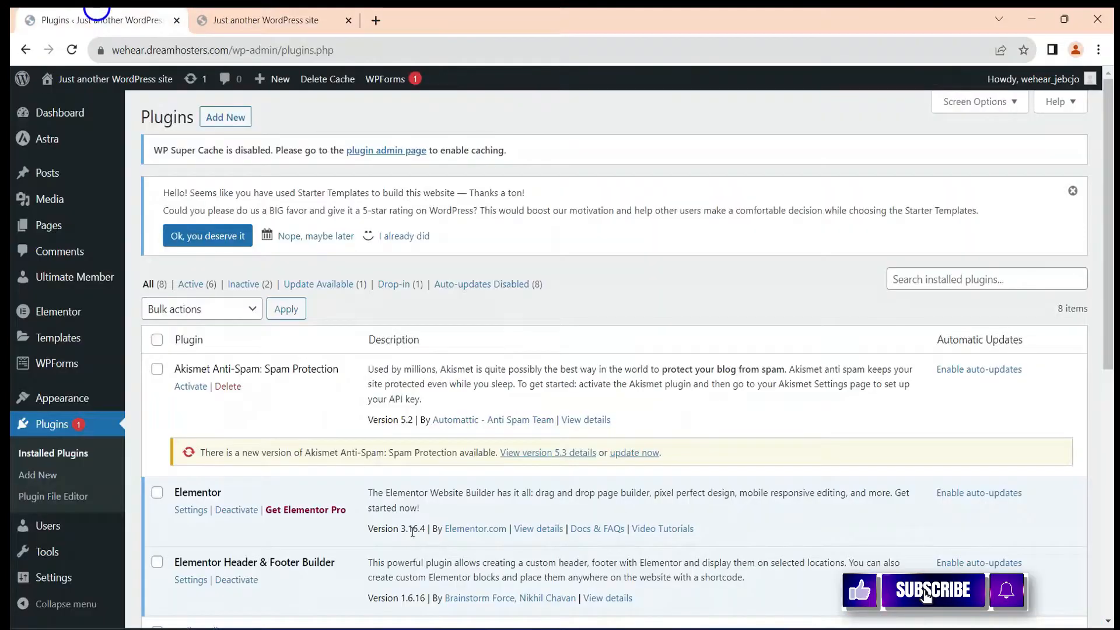
pyautogui.scroll(-2, 930, 294)
pyautogui.scroll(-1, 926, 594)
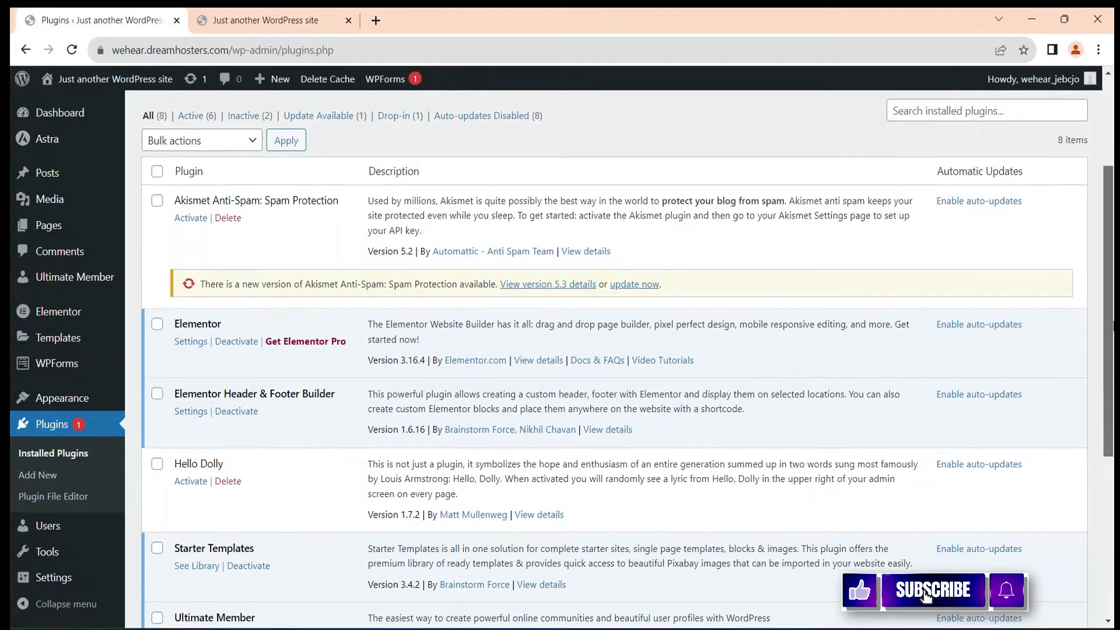
pyautogui.scroll(3, 797, 335)
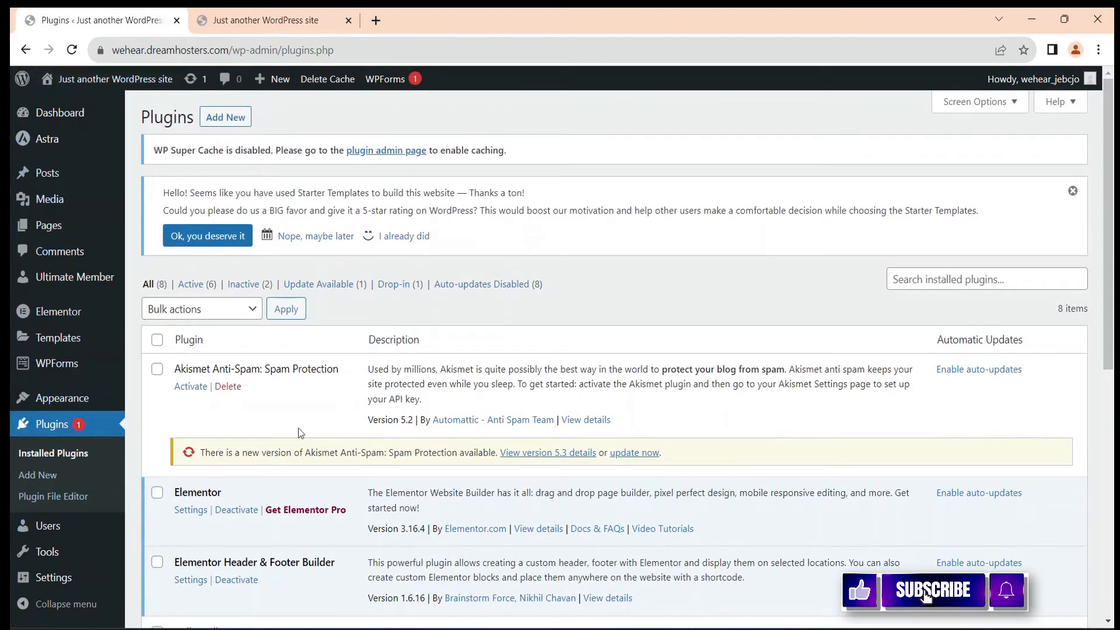
# - Search the plugins available to add for "ULTIMATE MEMBER" and look over the matching plugins
pyautogui.click(41, 474)
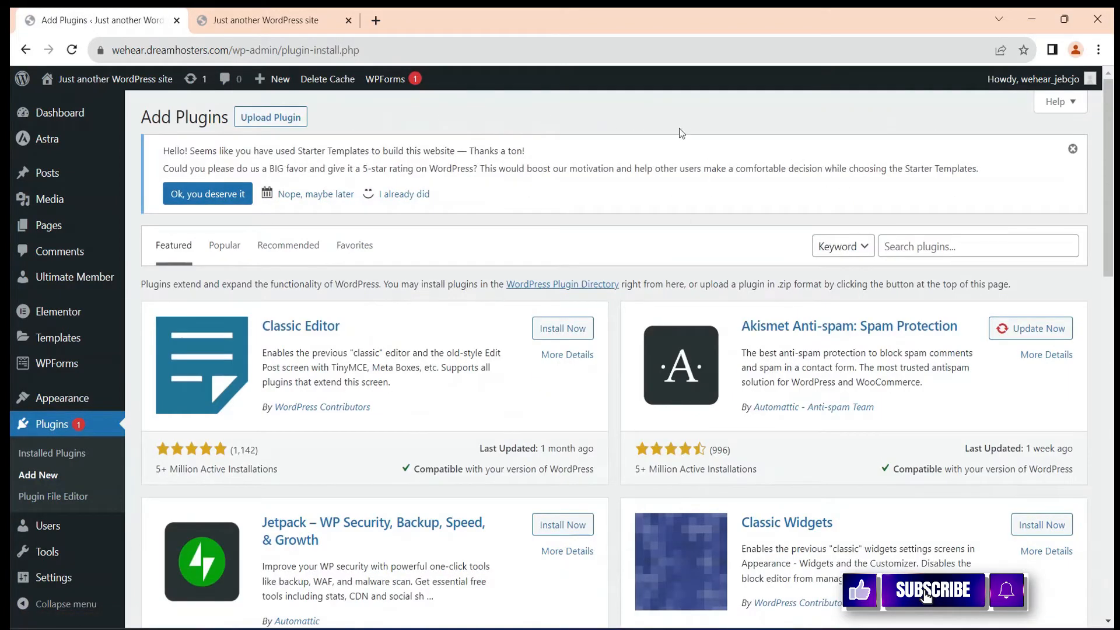
pyautogui.click(911, 247)
pyautogui.write('ULTIMATE MEMBER')
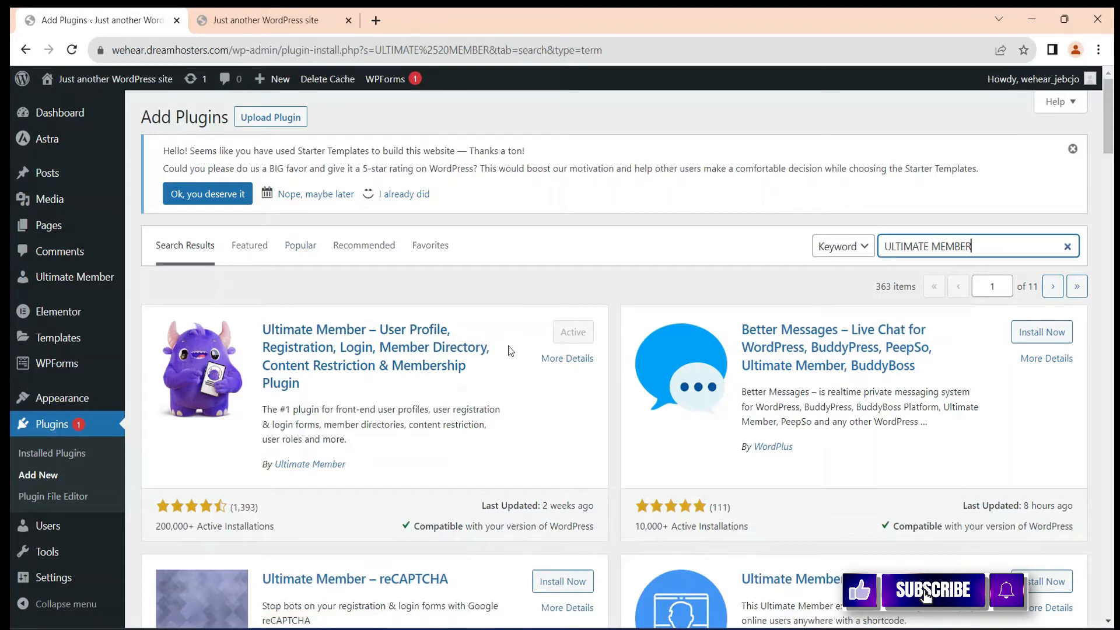
pyautogui.scroll(-1, 518, 339)
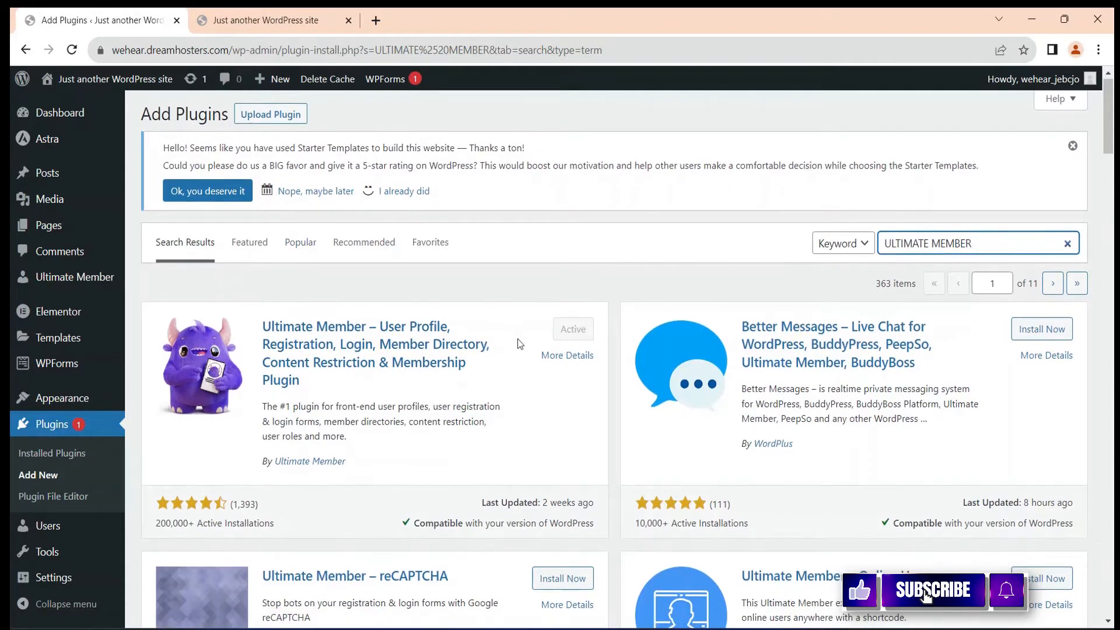
pyautogui.scroll(-2, 520, 345)
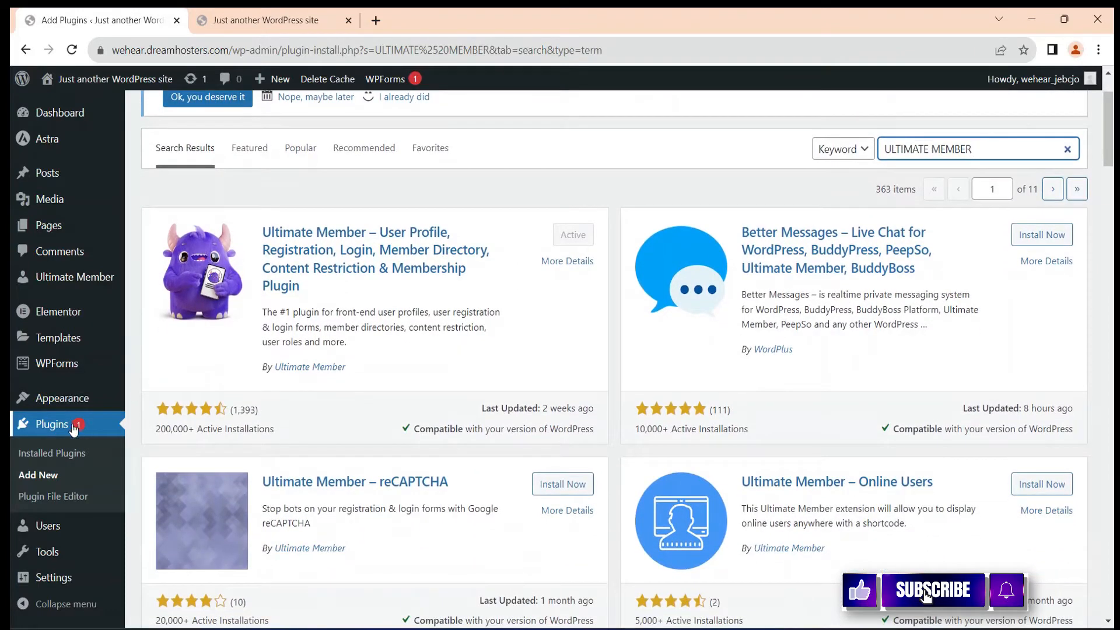
# - Return to the installed plugins, then open the Ultimate Member dashboard and look over its overview boxes
pyautogui.click(58, 426)
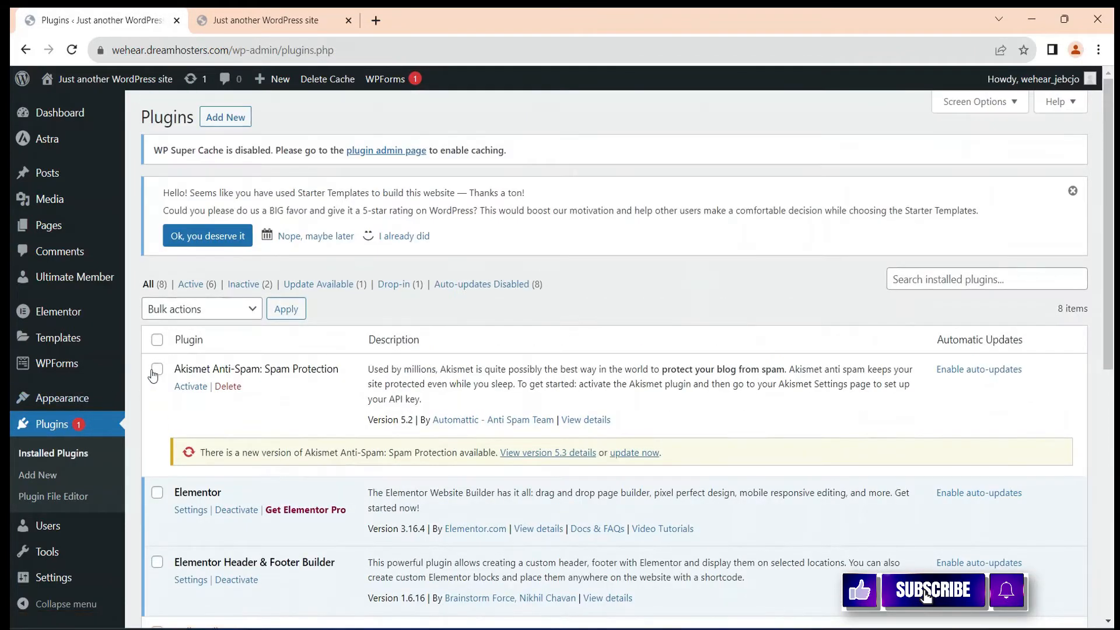
pyautogui.moveTo(65, 283)
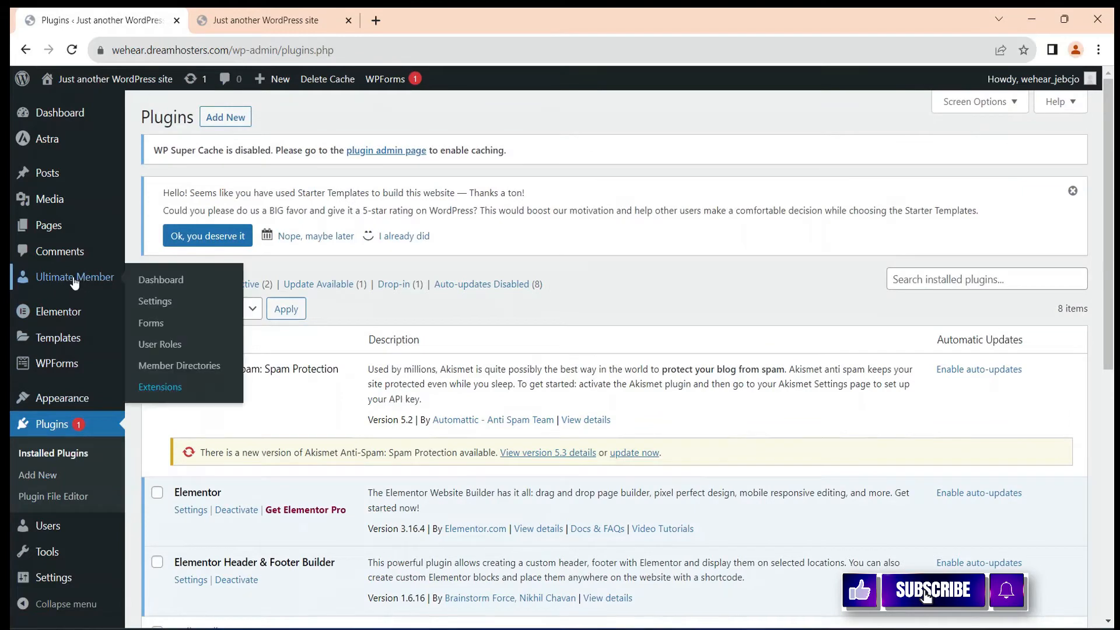
pyautogui.click(92, 283)
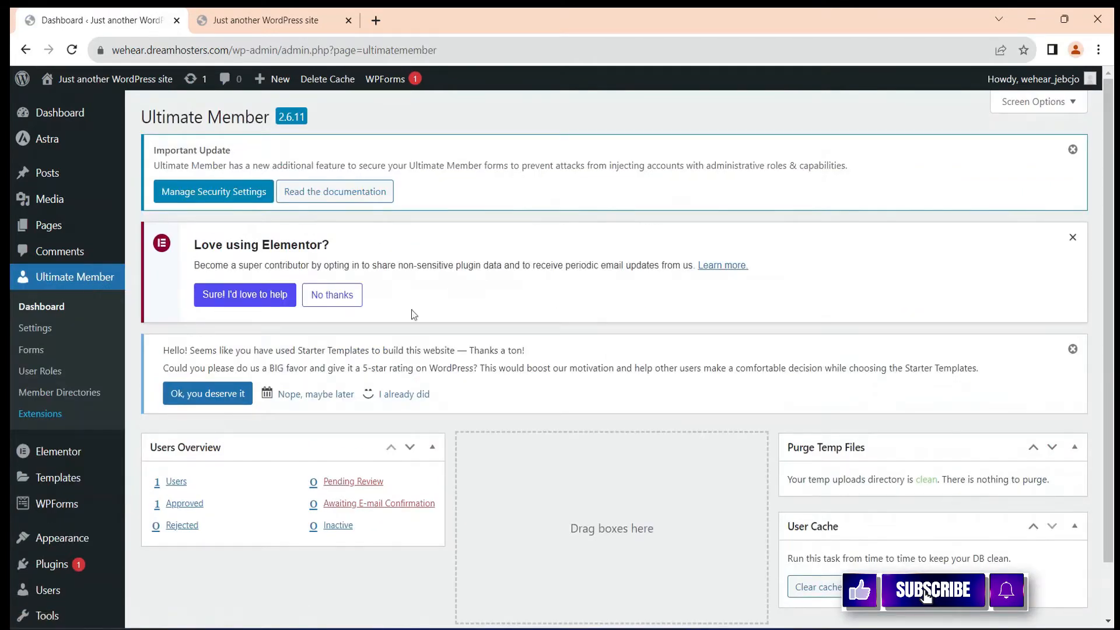
pyautogui.scroll(-1, 292, 303)
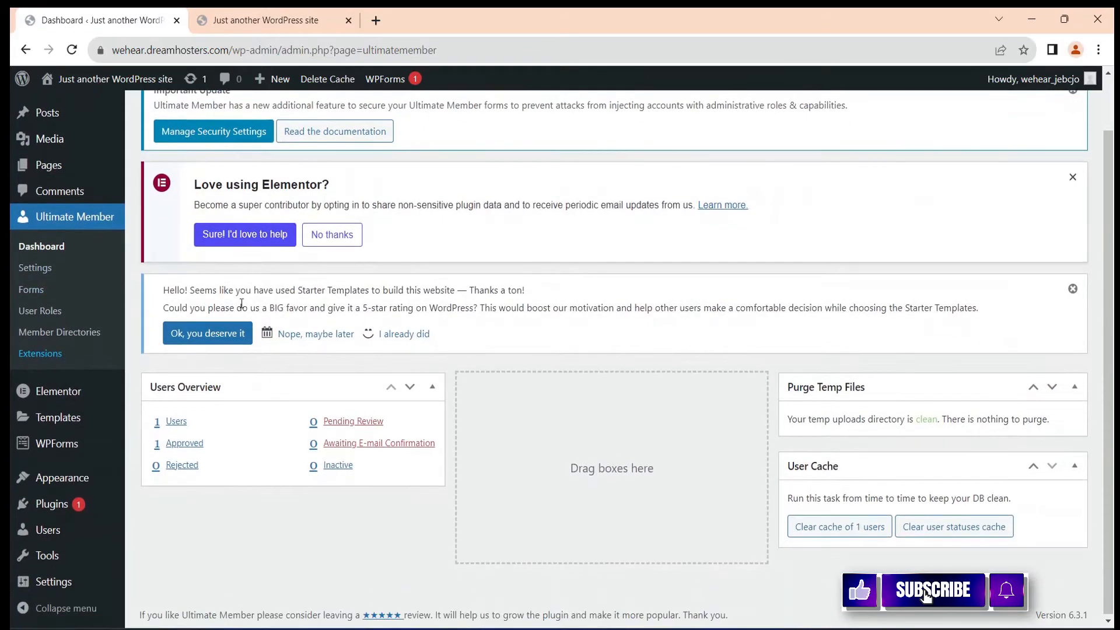
pyautogui.scroll(1, 241, 303)
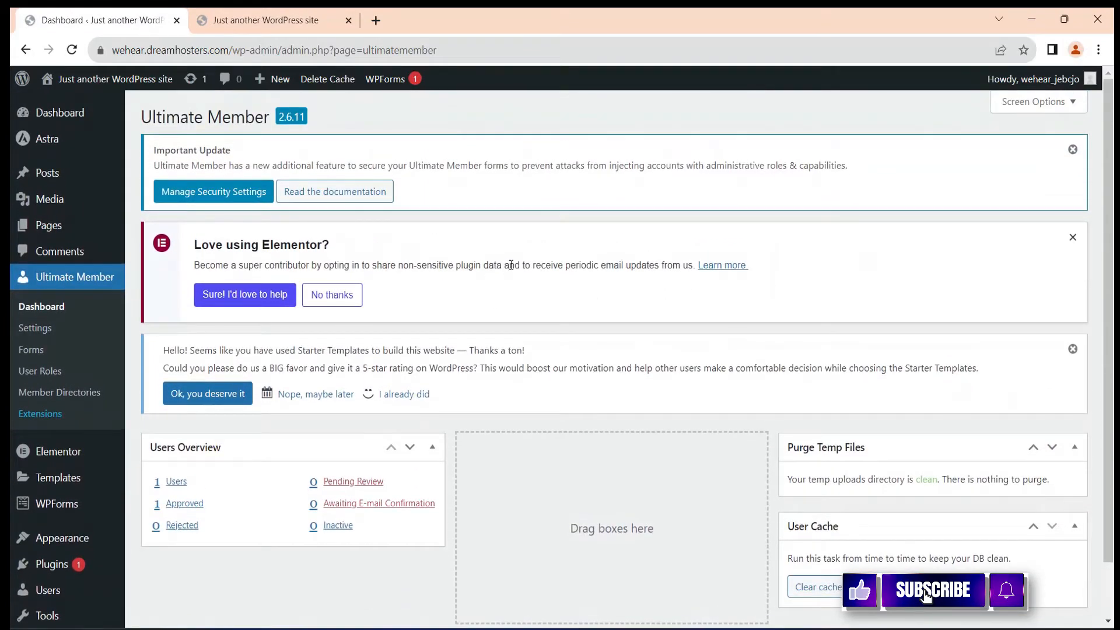
pyautogui.scroll(-1, 510, 265)
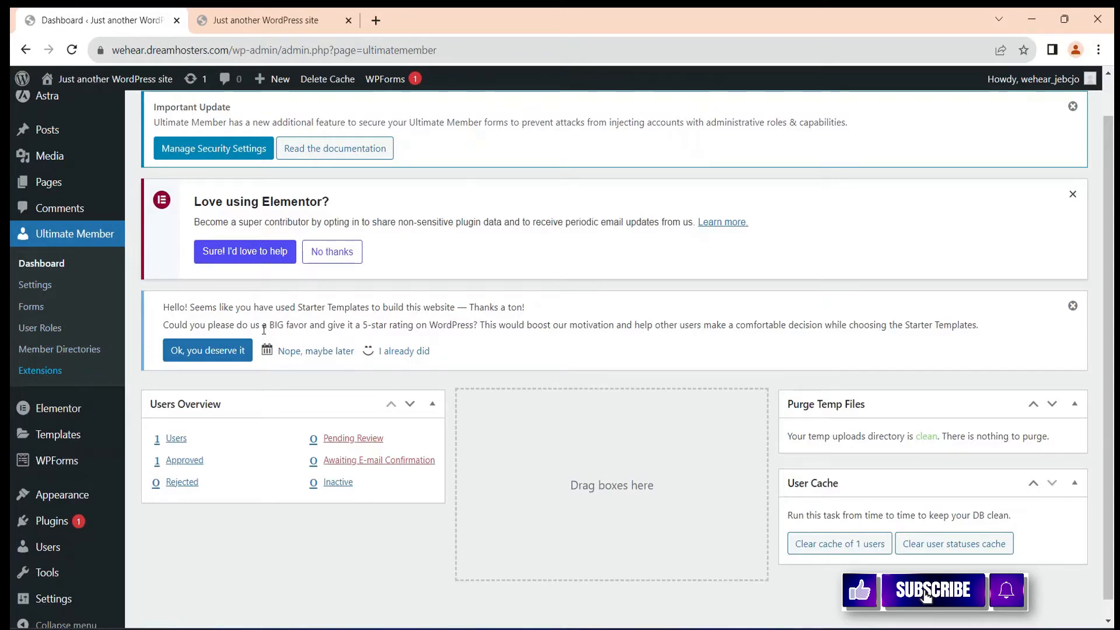
# - Open Ultimate Member's general settings and review the page assignments, including the choices available for the User page
pyautogui.click(35, 285)
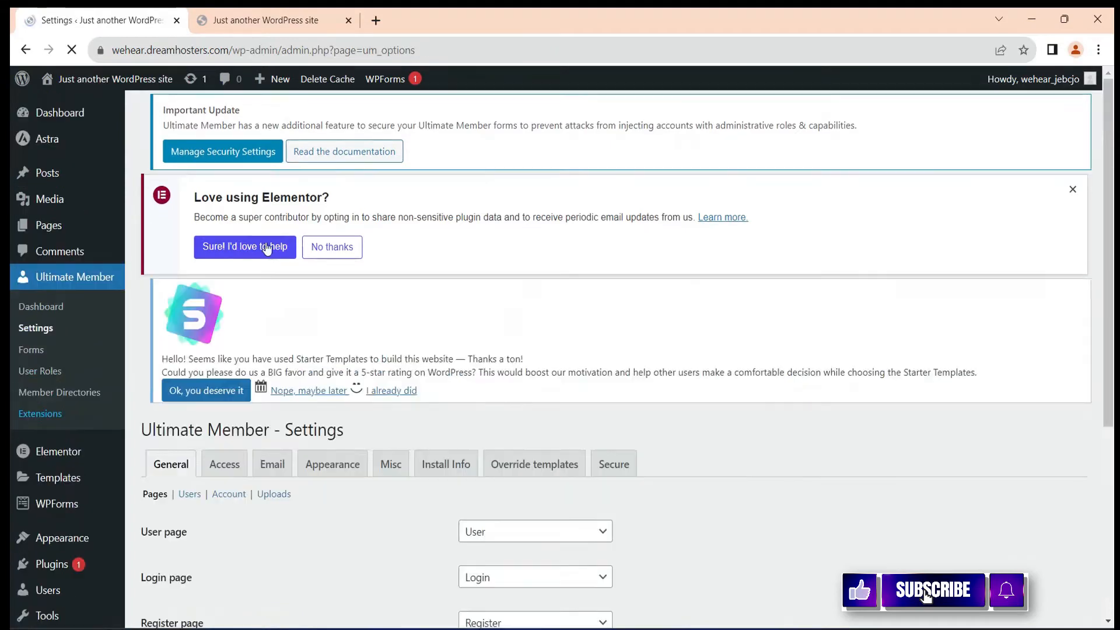
pyautogui.scroll(-5, 445, 367)
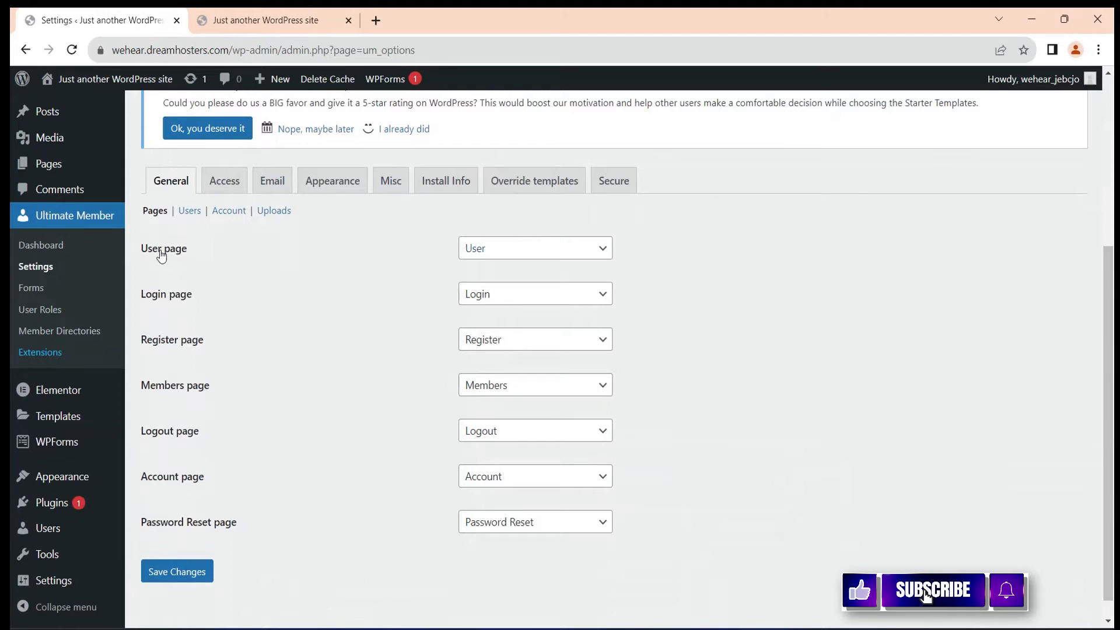
pyautogui.click(522, 249)
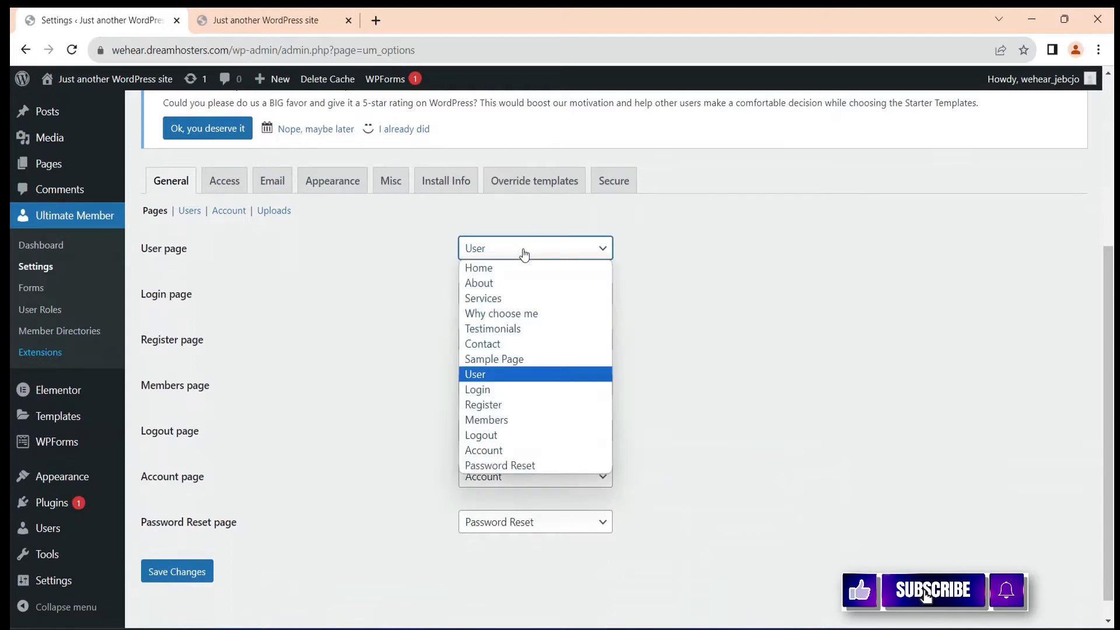
pyautogui.click(523, 253)
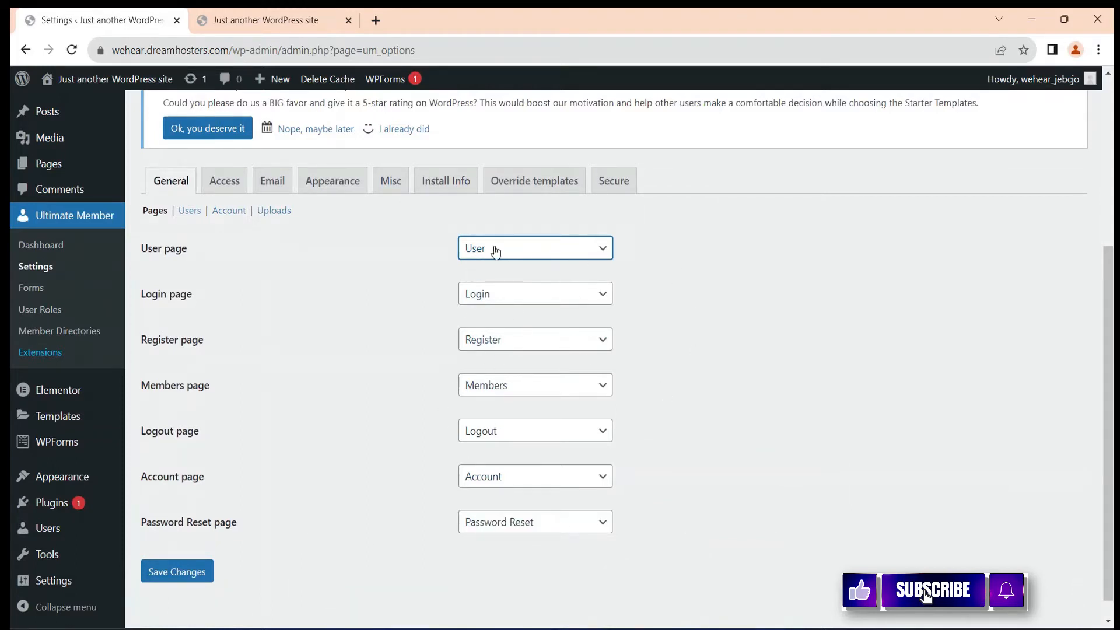
pyautogui.click(570, 250)
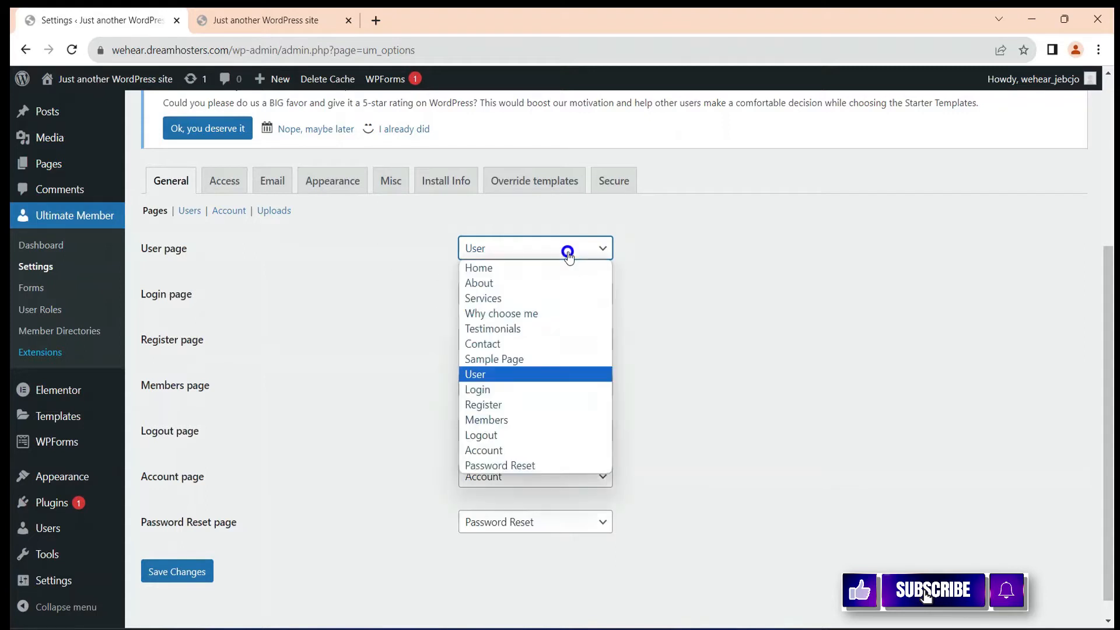
pyautogui.click(685, 290)
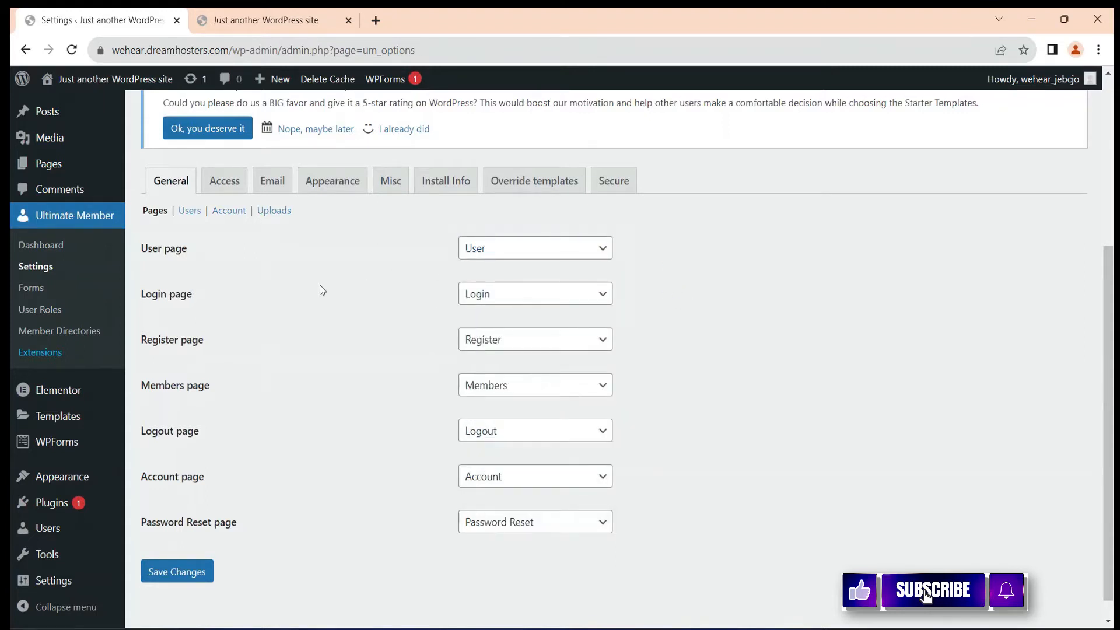
pyautogui.scroll(1, 320, 286)
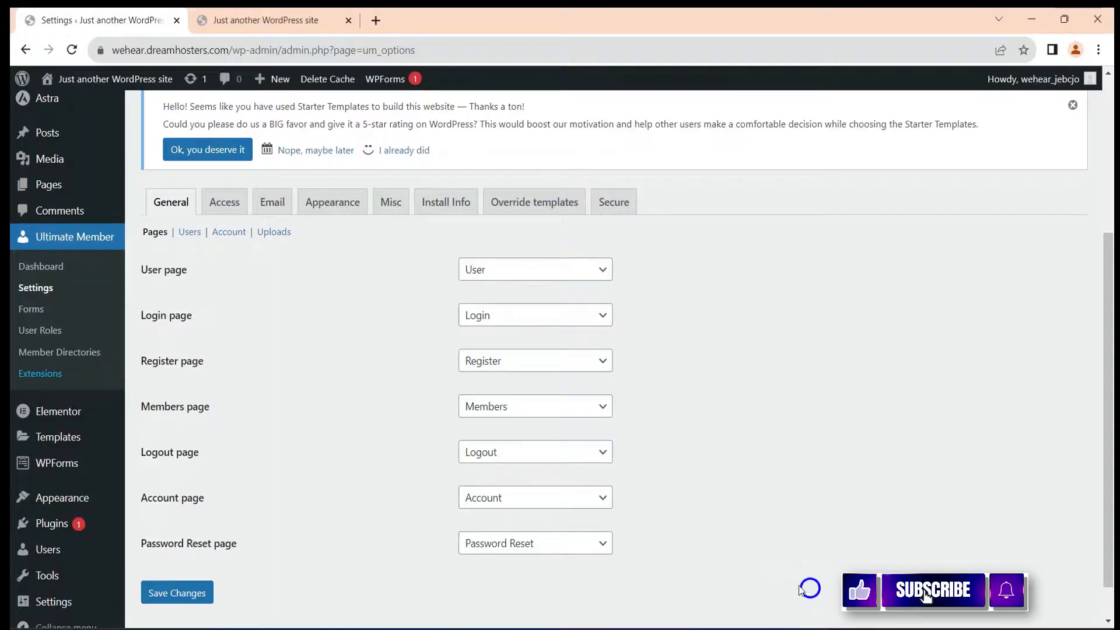
pyautogui.scroll(-1, 198, 431)
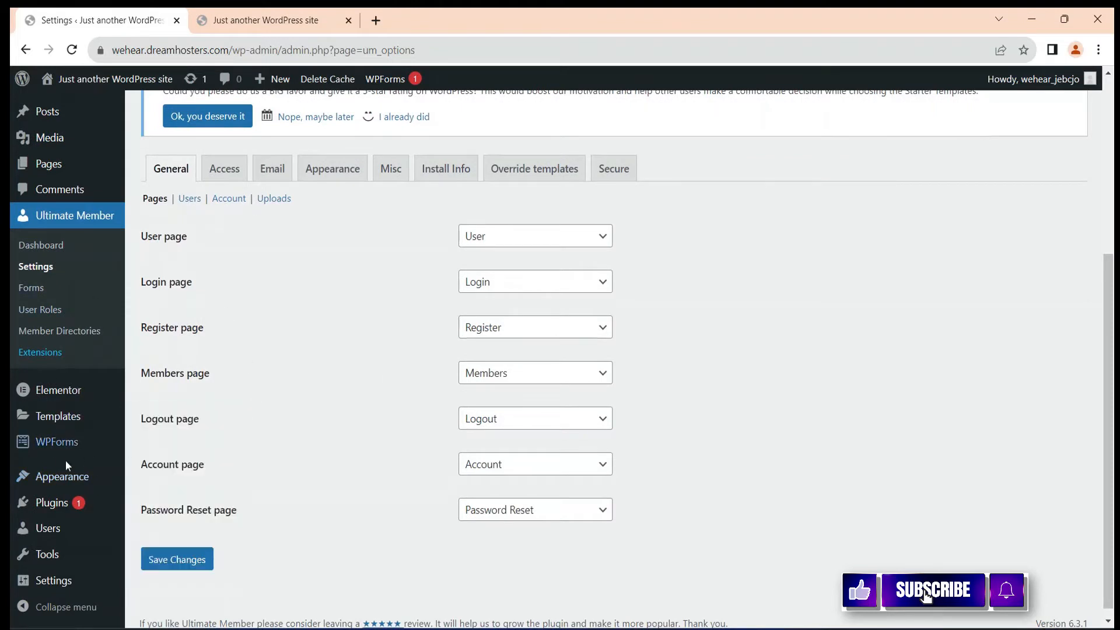
# - Open the site's navigation menu for editing and remove the Register item from its structure
pyautogui.moveTo(56, 474)
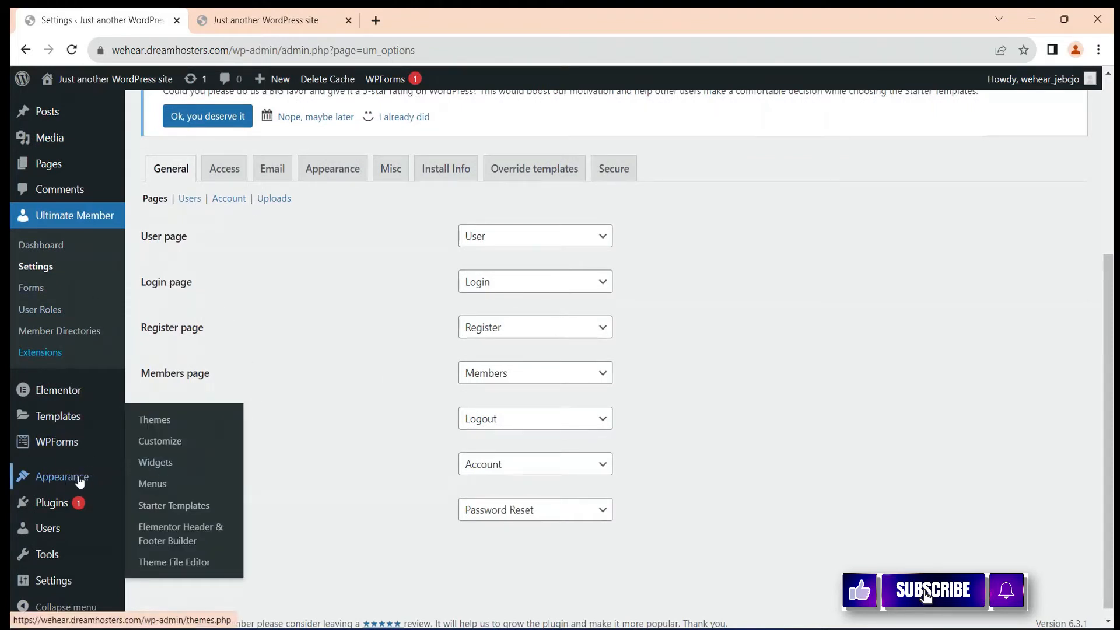
pyautogui.click(152, 484)
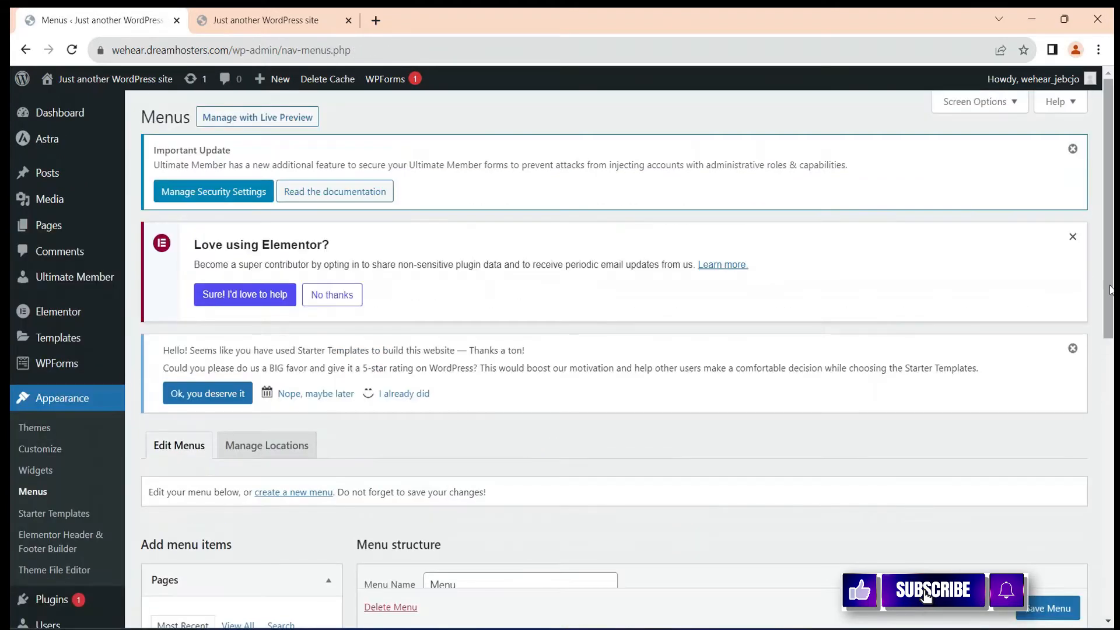
pyautogui.scroll(-4, 1102, 357)
pyautogui.moveTo(1102, 357); pyautogui.dragTo(1104, 448)
pyautogui.click(648, 425)
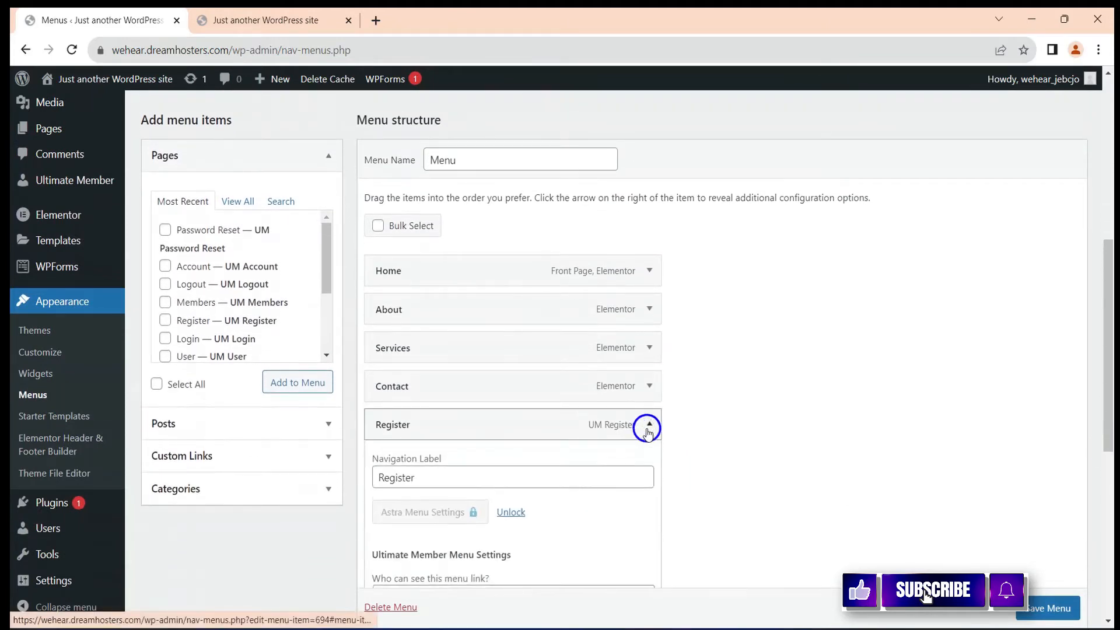
pyautogui.scroll(-3, 646, 429)
pyautogui.click(389, 515)
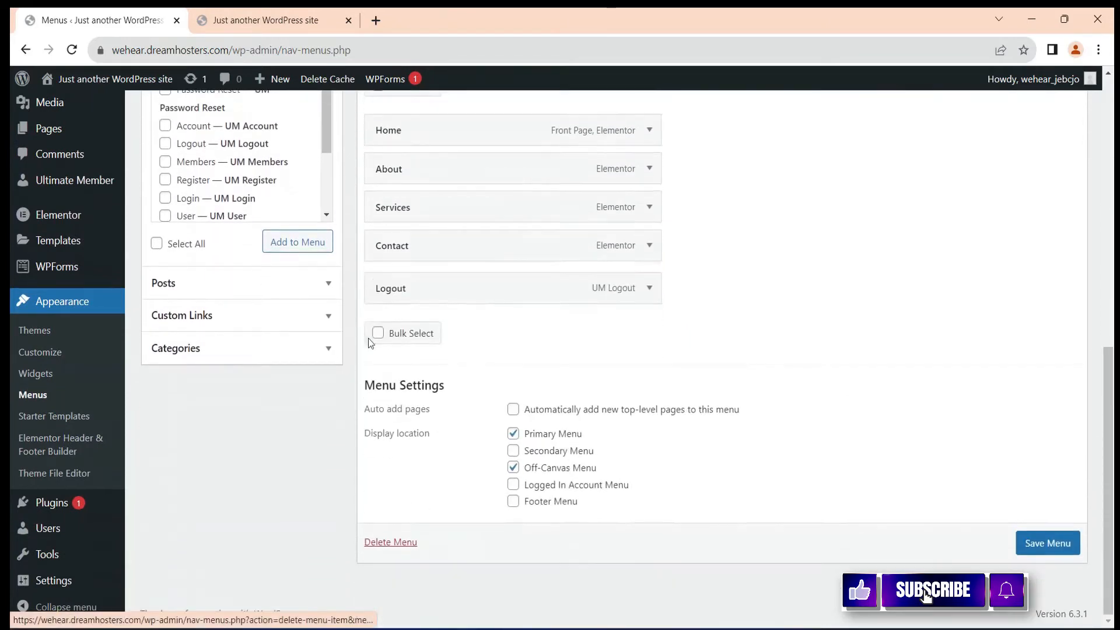
# - Remove the Logout item from the menu structure
pyautogui.click(651, 294)
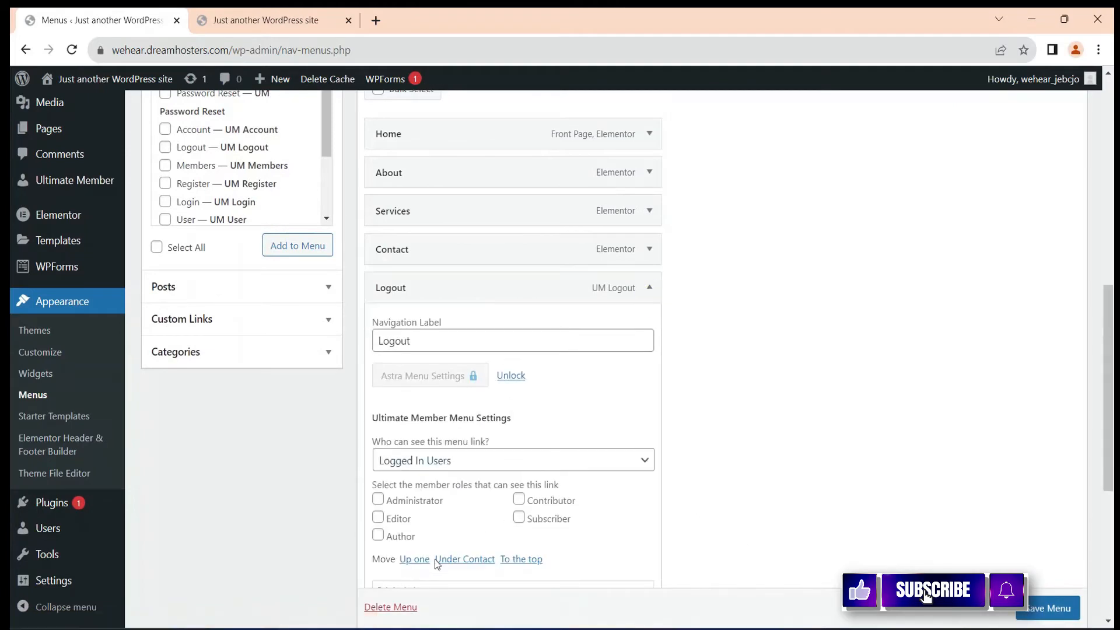
pyautogui.scroll(-1, 427, 543)
pyautogui.click(389, 542)
# - Add the Logout and Register pages to the menu and save the menu
pyautogui.scroll(5, 408, 263)
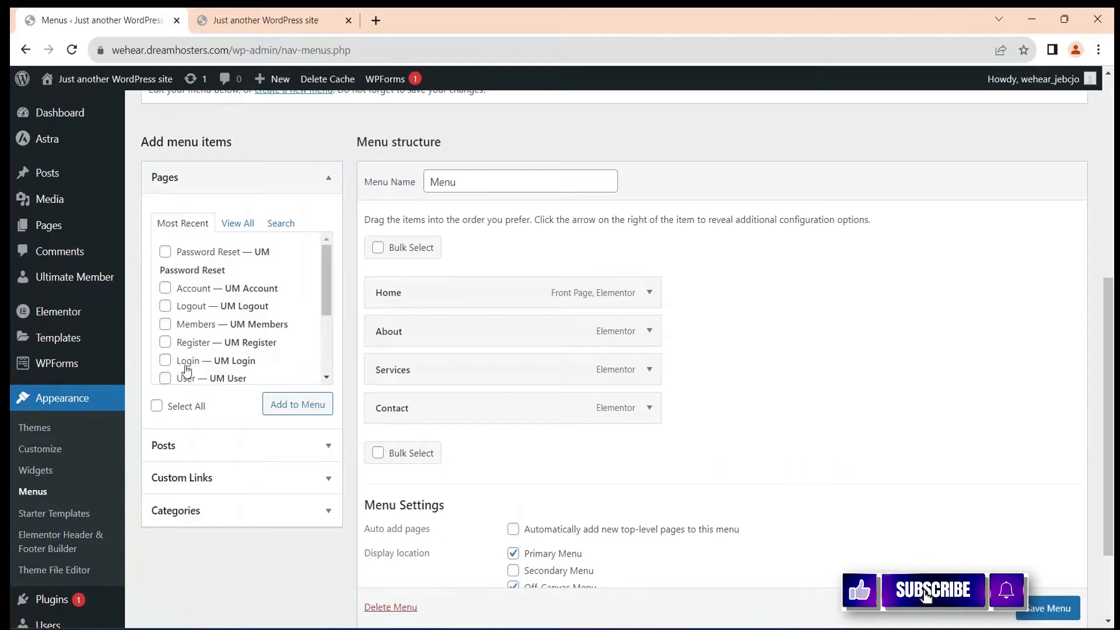
pyautogui.click(177, 345)
pyautogui.click(165, 306)
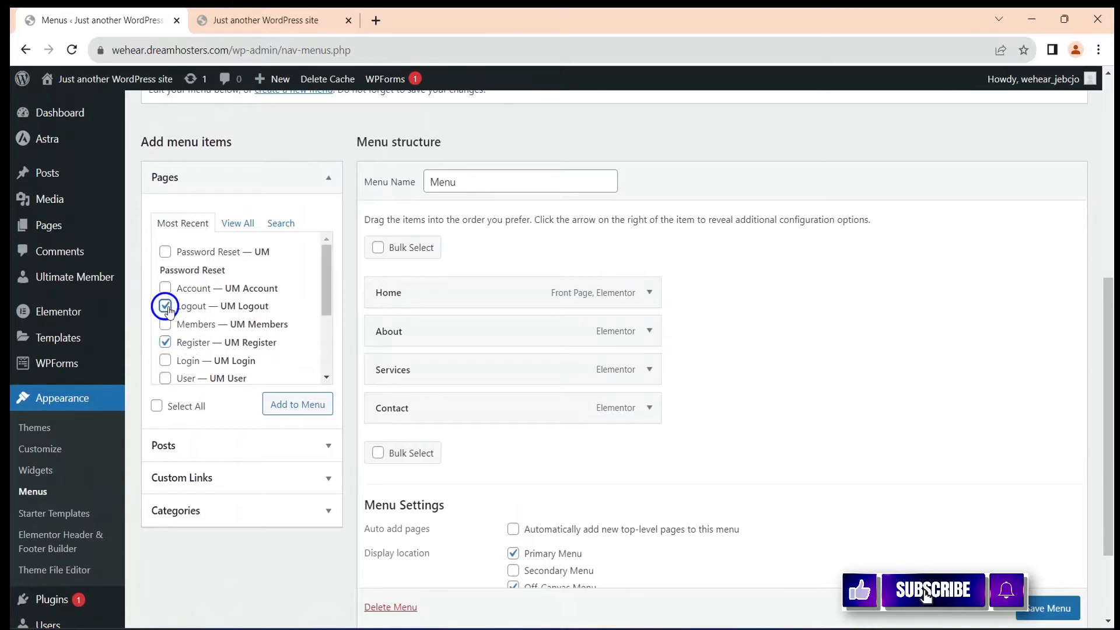
pyautogui.click(283, 411)
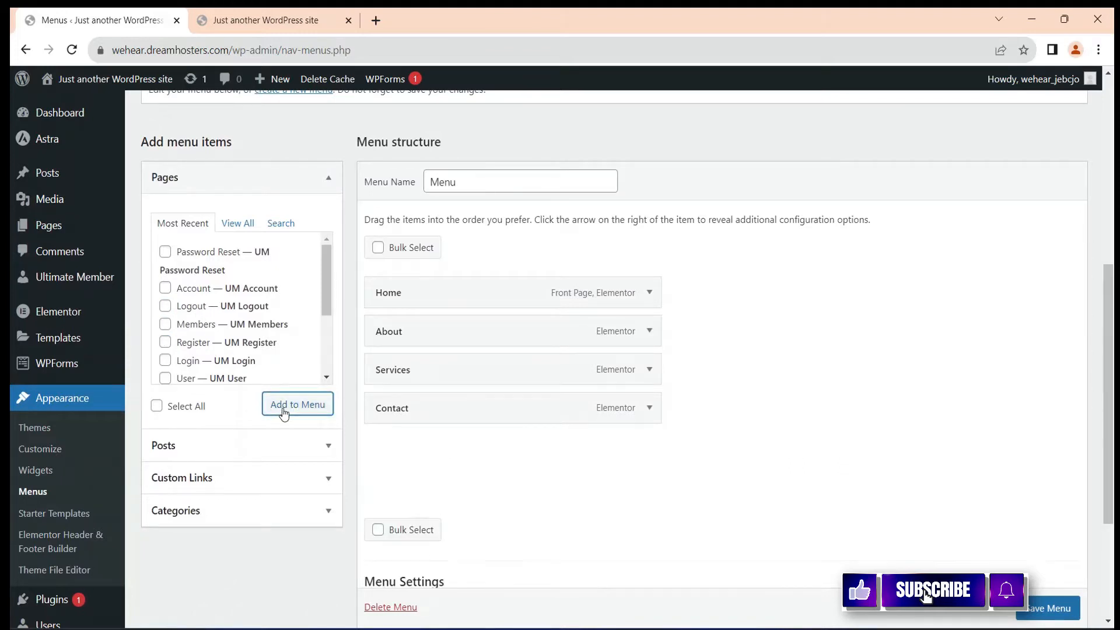
pyautogui.scroll(-1, 607, 461)
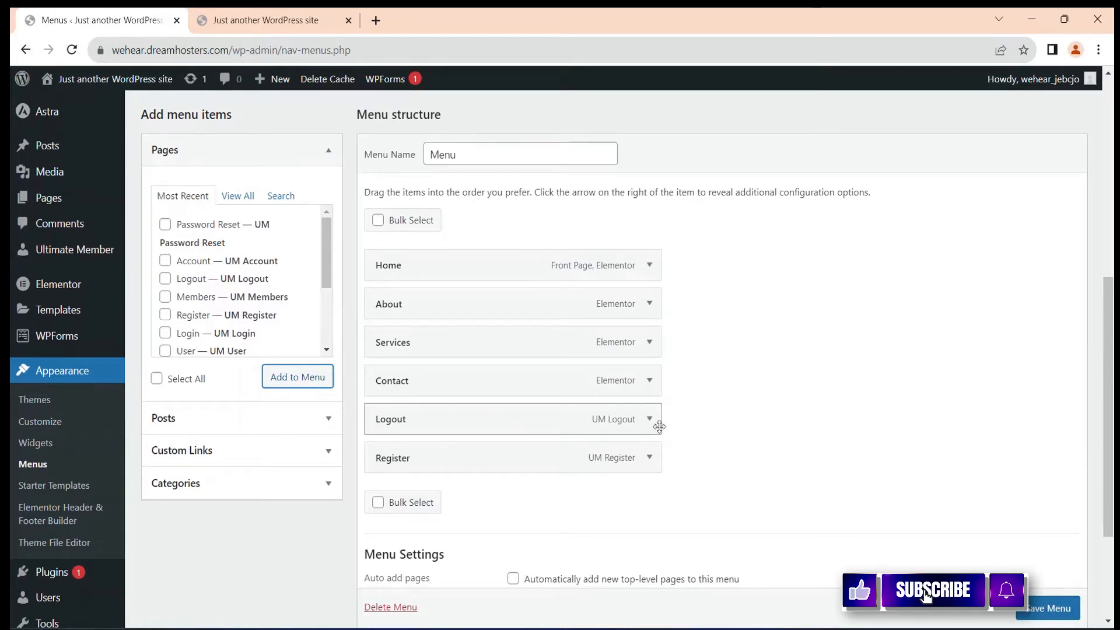
pyautogui.scroll(-2, 820, 449)
pyautogui.click(1042, 609)
pyautogui.scroll(-2, 529, 370)
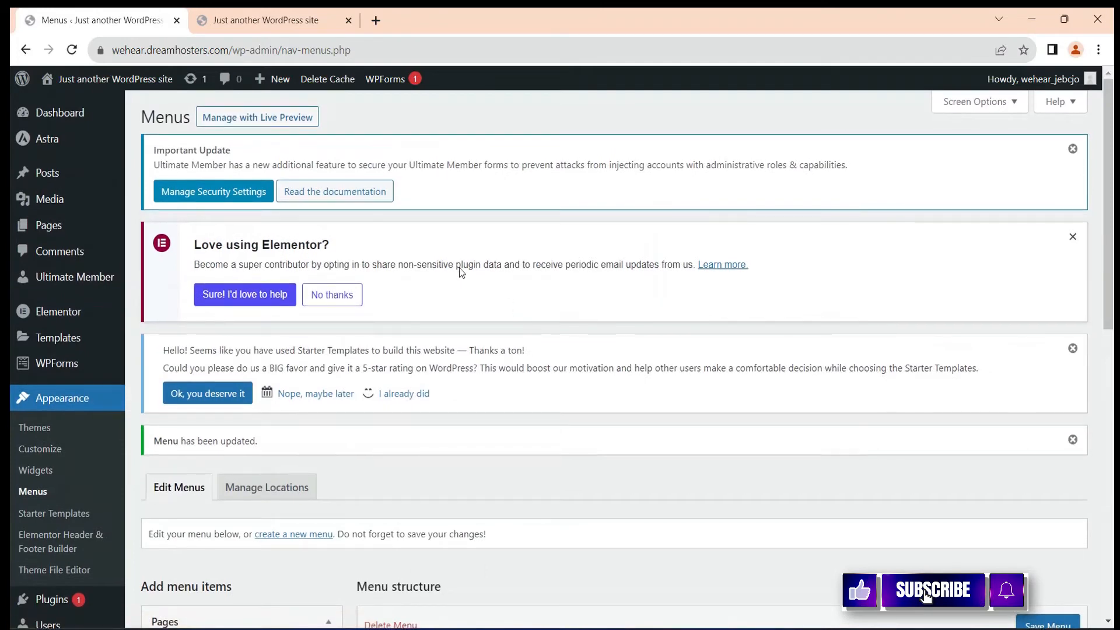
# - Reload the live site to check its header navigation, then return to the admin page
pyautogui.click(222, 19)
pyautogui.click(69, 50)
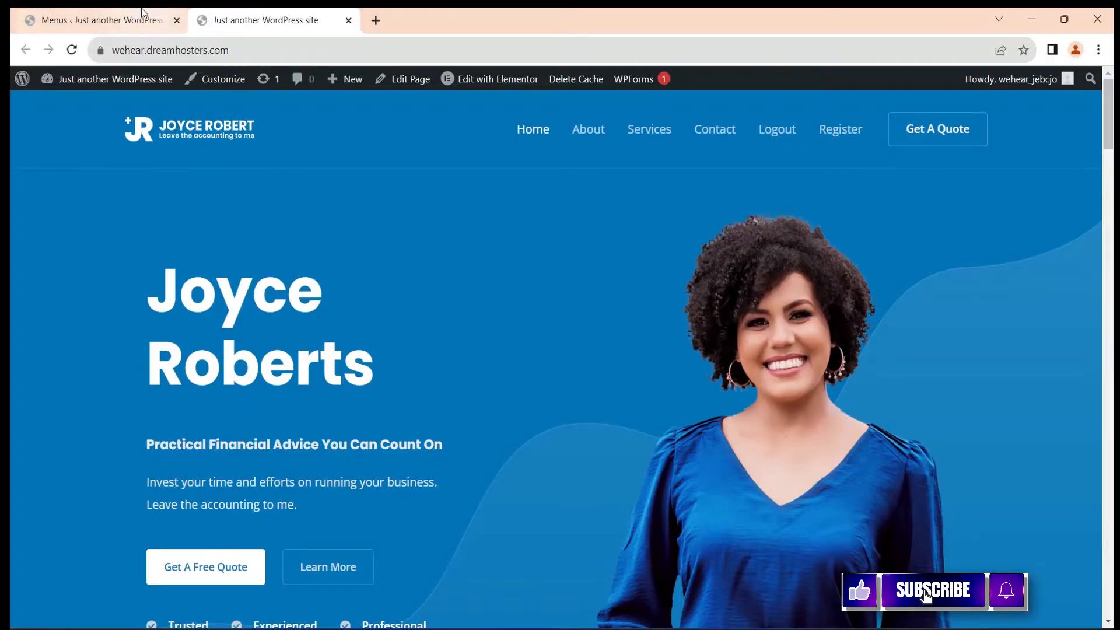
pyautogui.click(102, 20)
# - Open the list of Ultimate Member forms
pyautogui.scroll(-2, 177, 478)
pyautogui.scroll(-2, 182, 471)
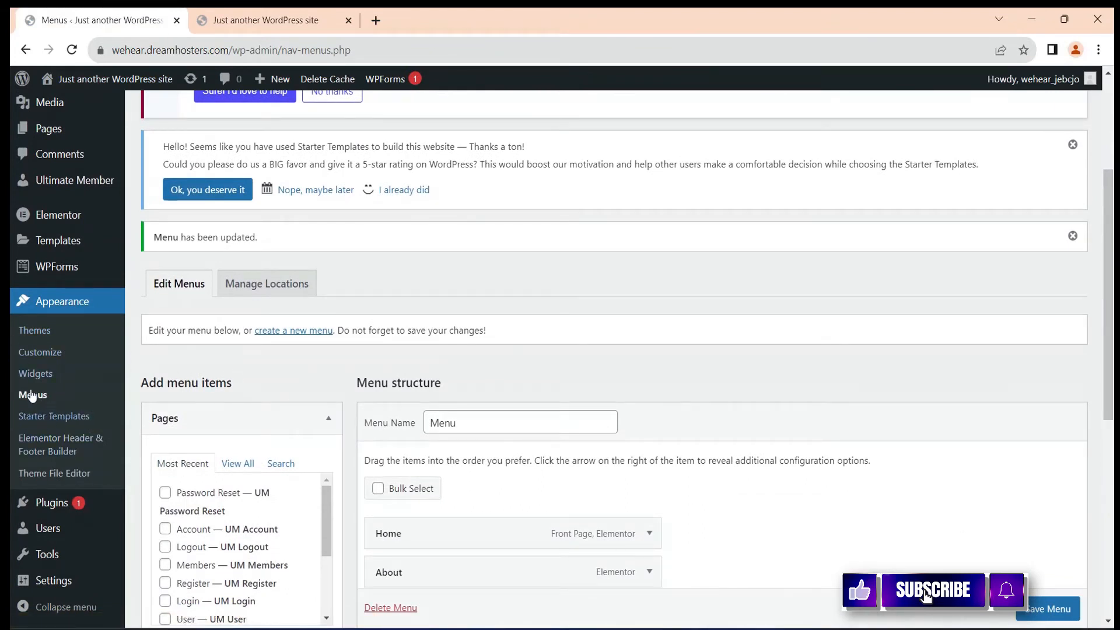
pyautogui.moveTo(70, 195)
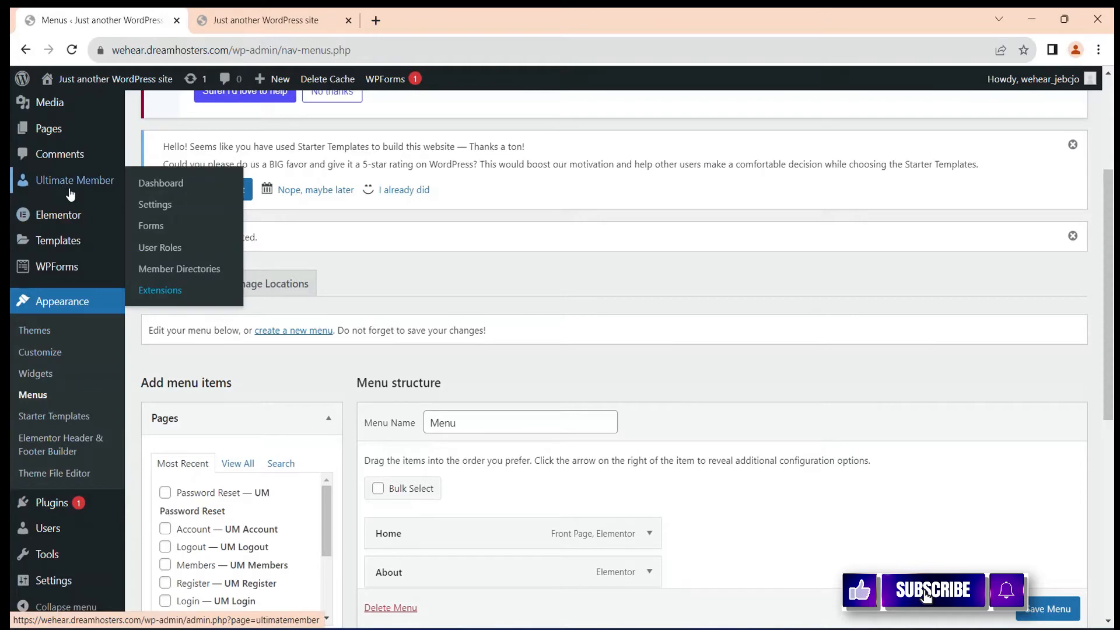
pyautogui.click(150, 227)
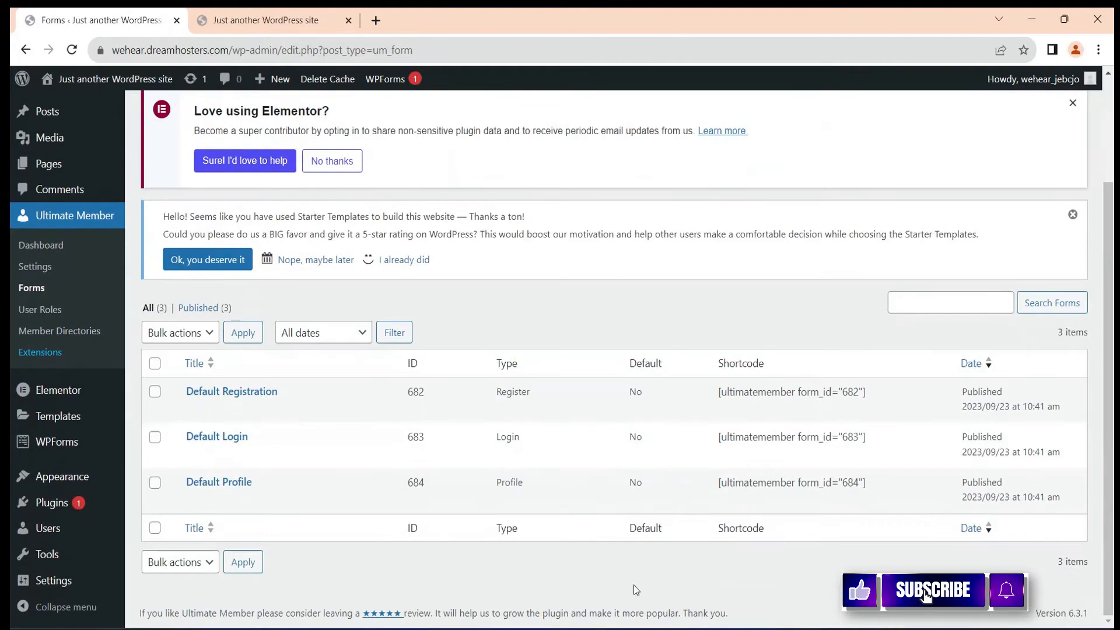
# - Open the Default Registration form for editing in a new browser tab and show its form builder fields
pyautogui.moveTo(257, 391)
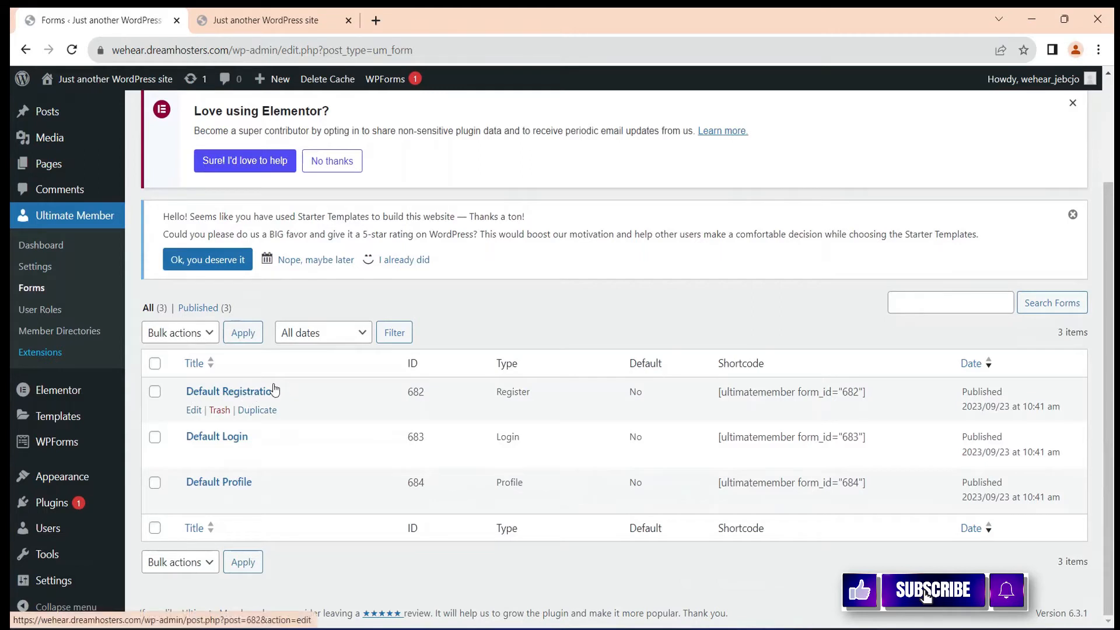
pyautogui.moveTo(239, 516)
pyautogui.rightClick(193, 409)
pyautogui.click(233, 421)
pyautogui.click(433, 18)
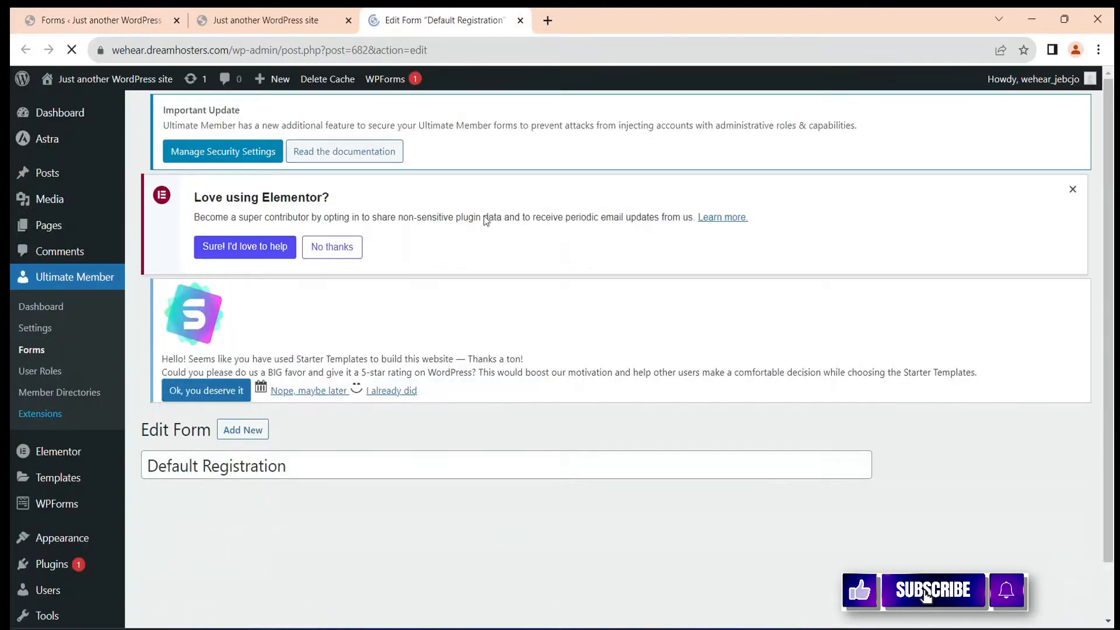
pyautogui.scroll(-8, 681, 346)
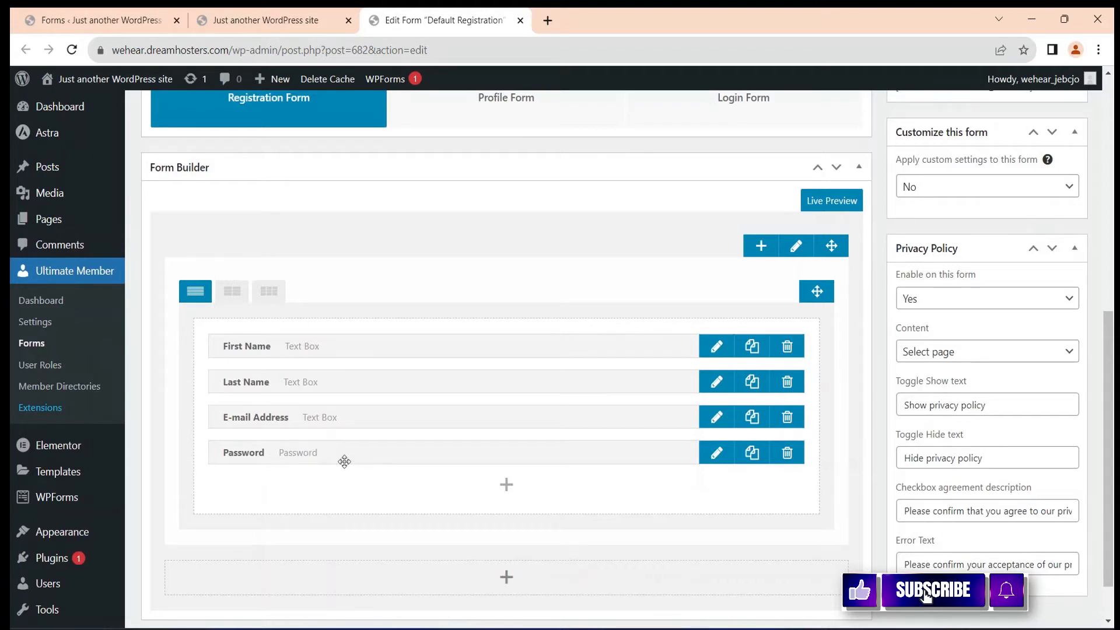
# - Add the predefined Mobile Number field between Last Name and E-mail Address in the registration form and update the form
pyautogui.click(505, 485)
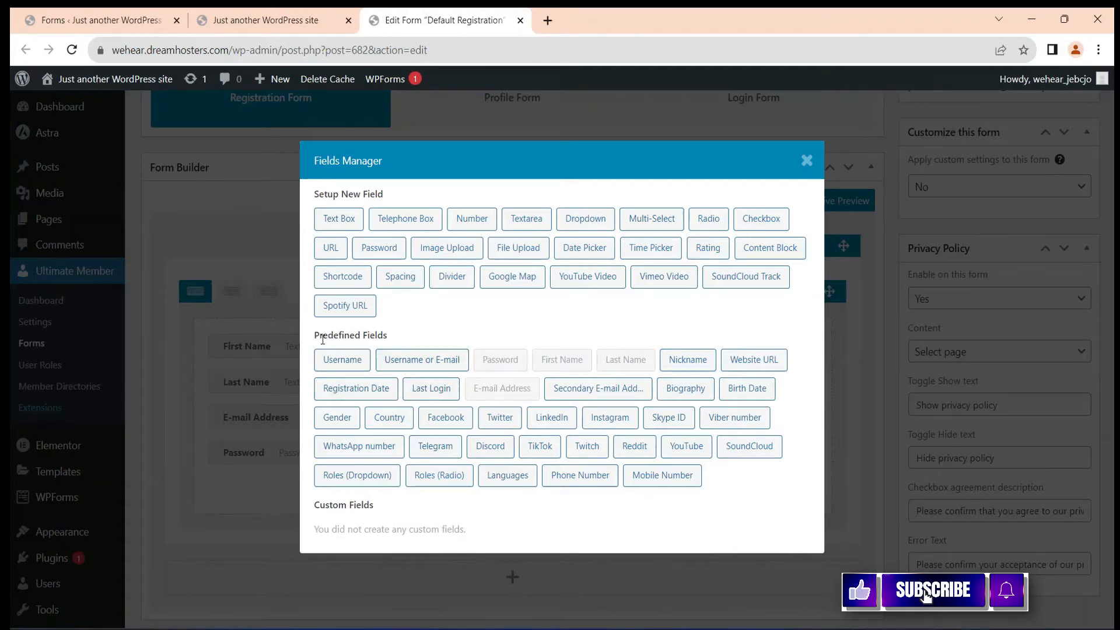
pyautogui.moveTo(323, 339); pyautogui.dragTo(433, 345)
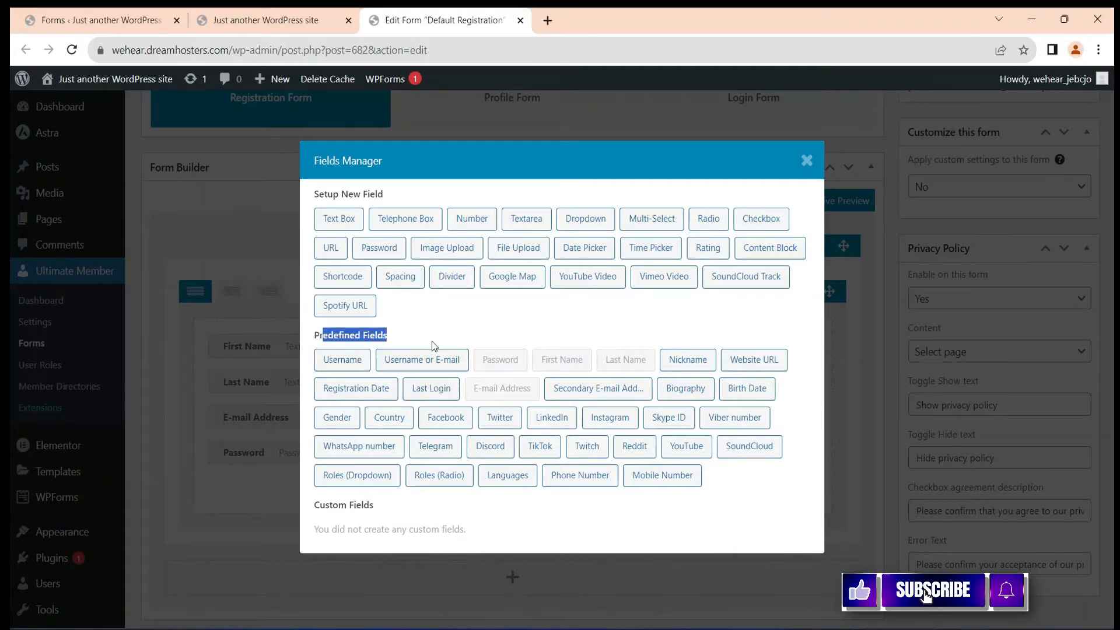
pyautogui.click(646, 477)
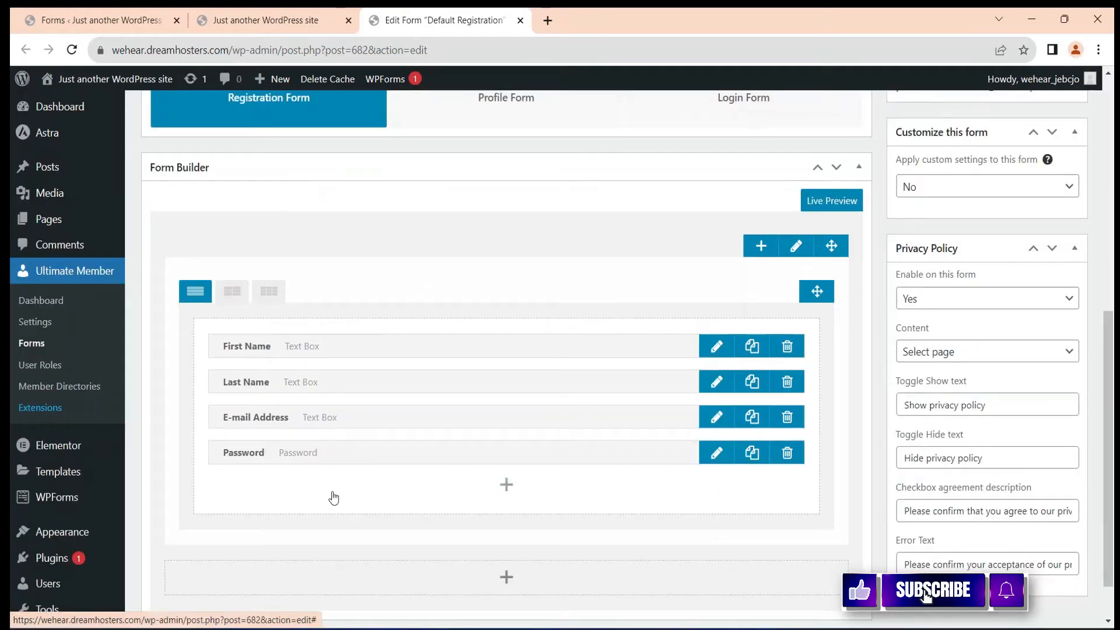
pyautogui.moveTo(534, 495); pyautogui.dragTo(626, 427)
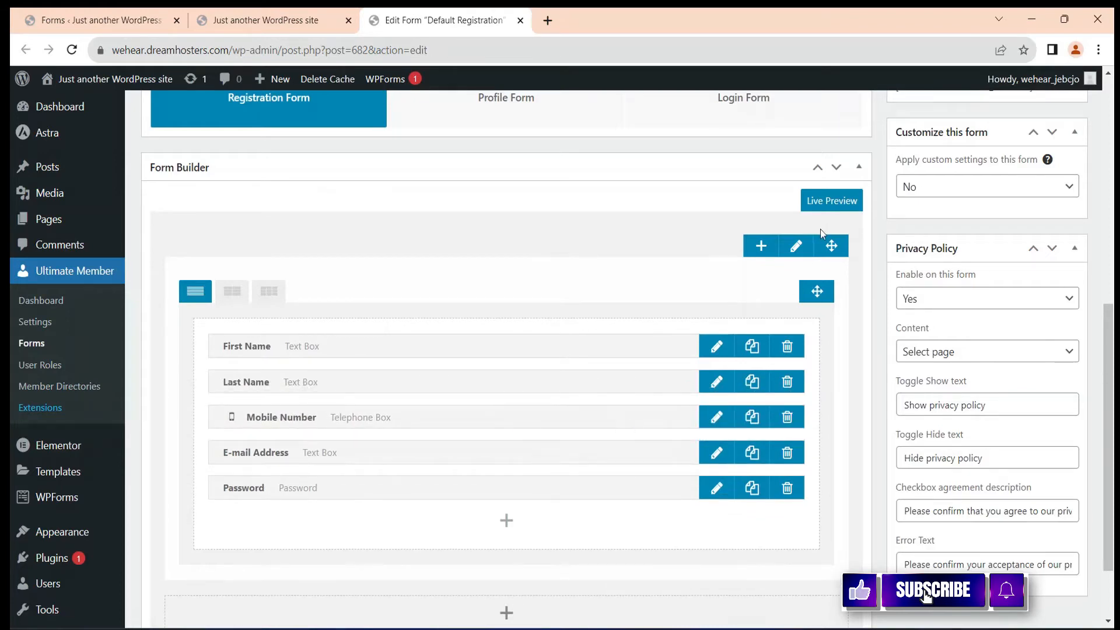
pyautogui.scroll(2, 1074, 145)
pyautogui.click(1055, 120)
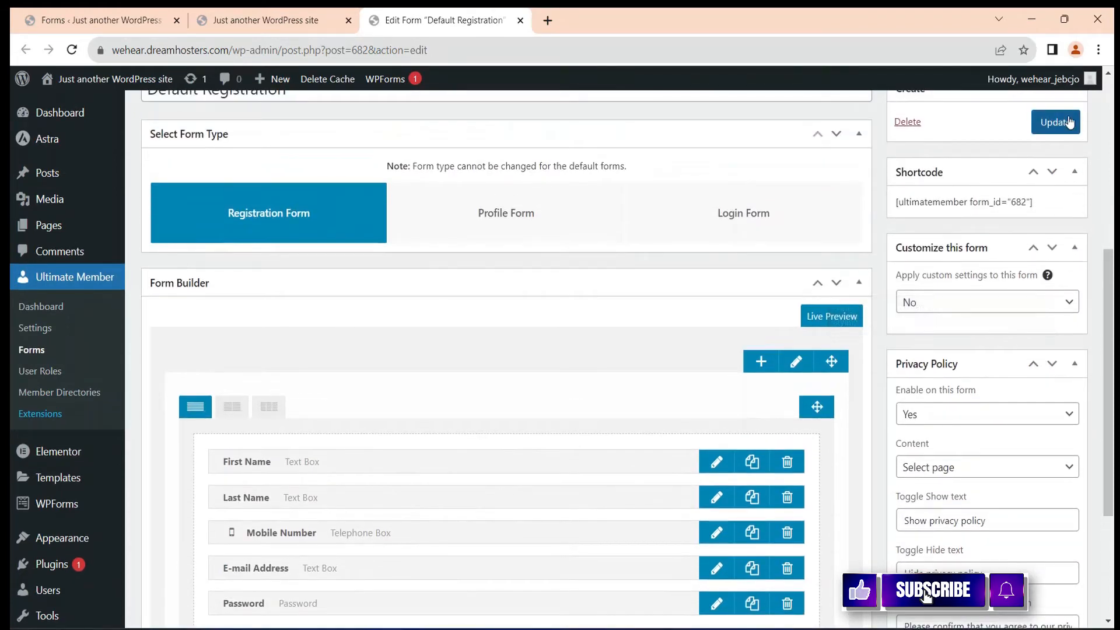
pyautogui.scroll(-1, 636, 361)
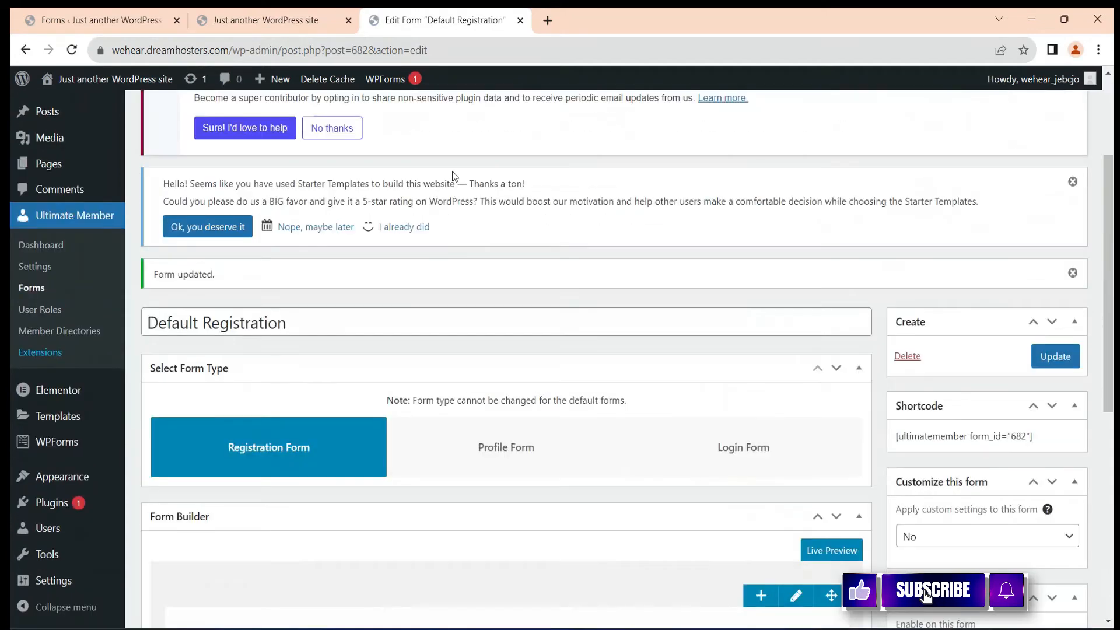
pyautogui.scroll(-8, 655, 189)
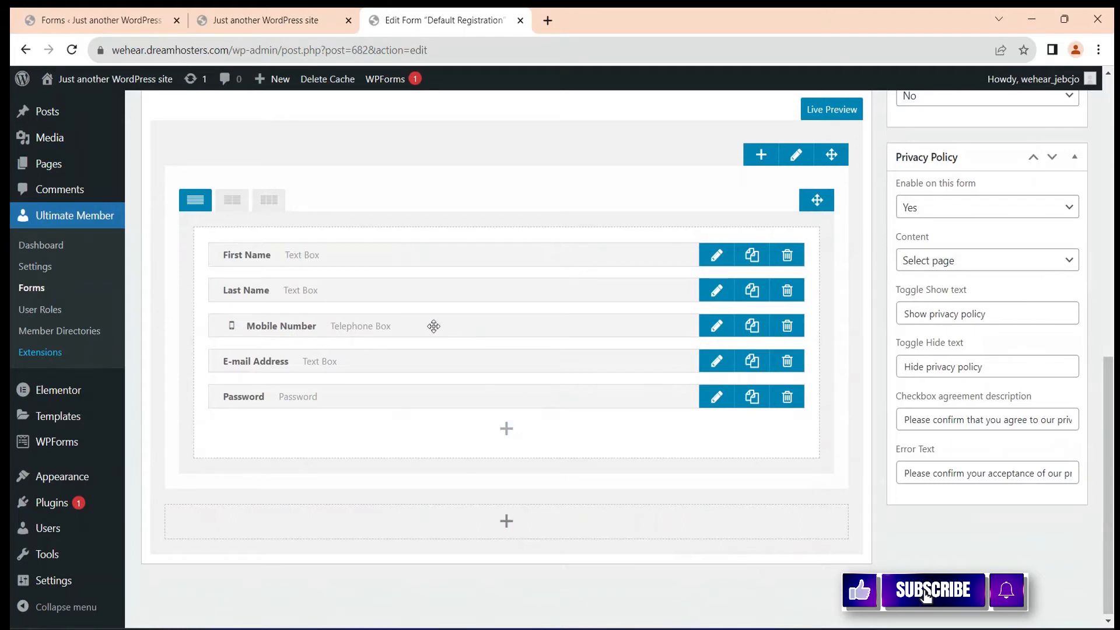
pyautogui.scroll(1, 434, 327)
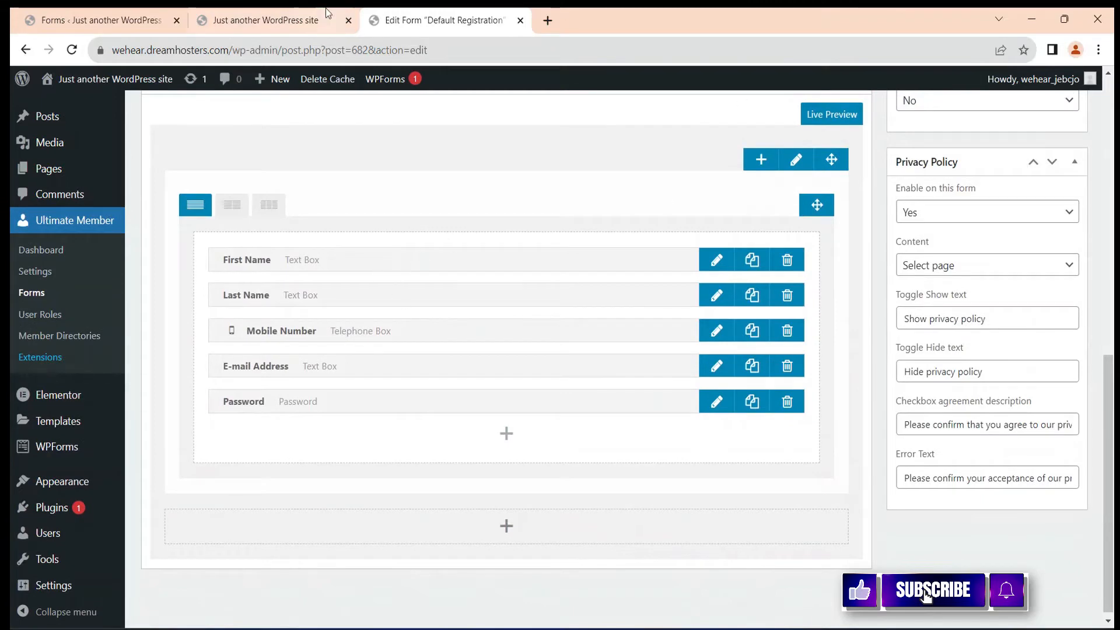
# - Copy the live site's address and open it in an incognito window
pyautogui.click(265, 19)
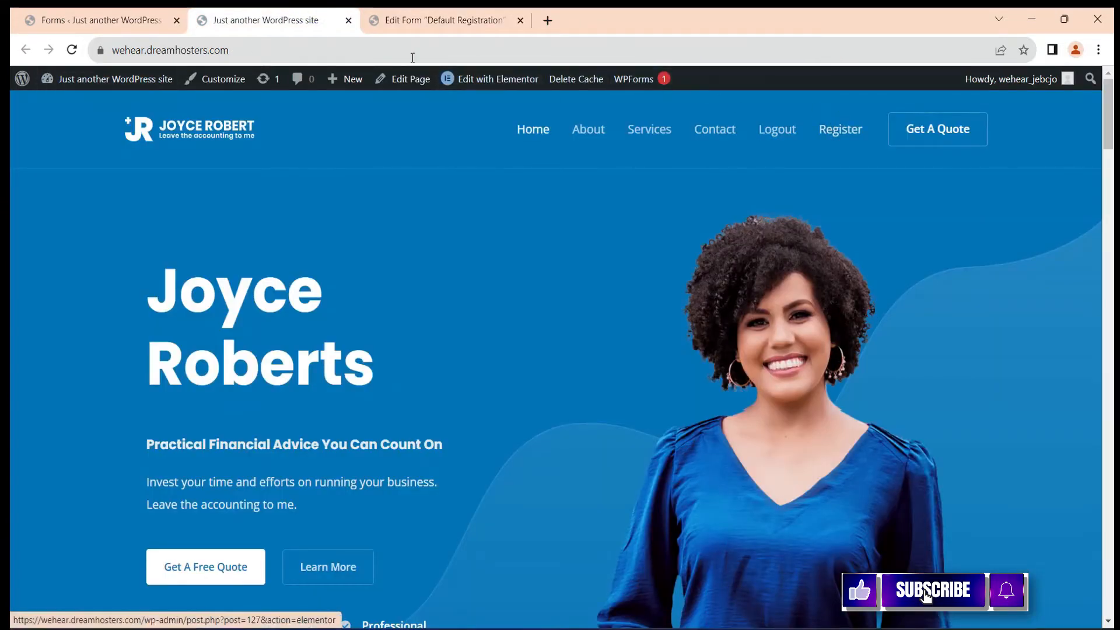
pyautogui.click(390, 48)
pyautogui.hotkey('ctrl', 'c')
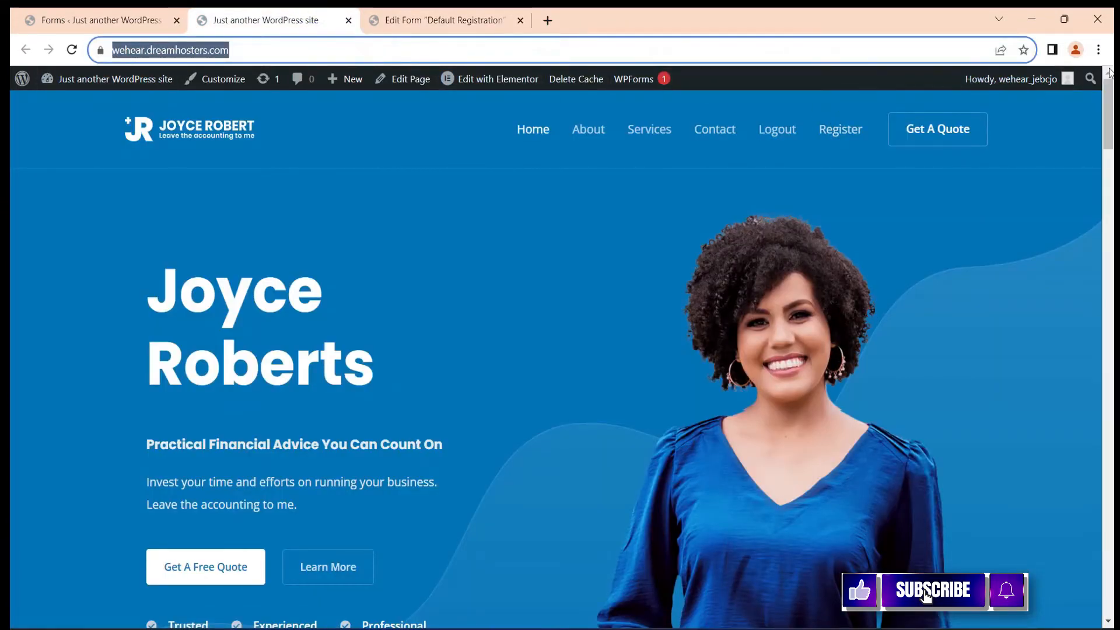
pyautogui.click(1098, 49)
pyautogui.click(1034, 106)
pyautogui.hotkey('ctrl', 'v')
pyautogui.press('Return')
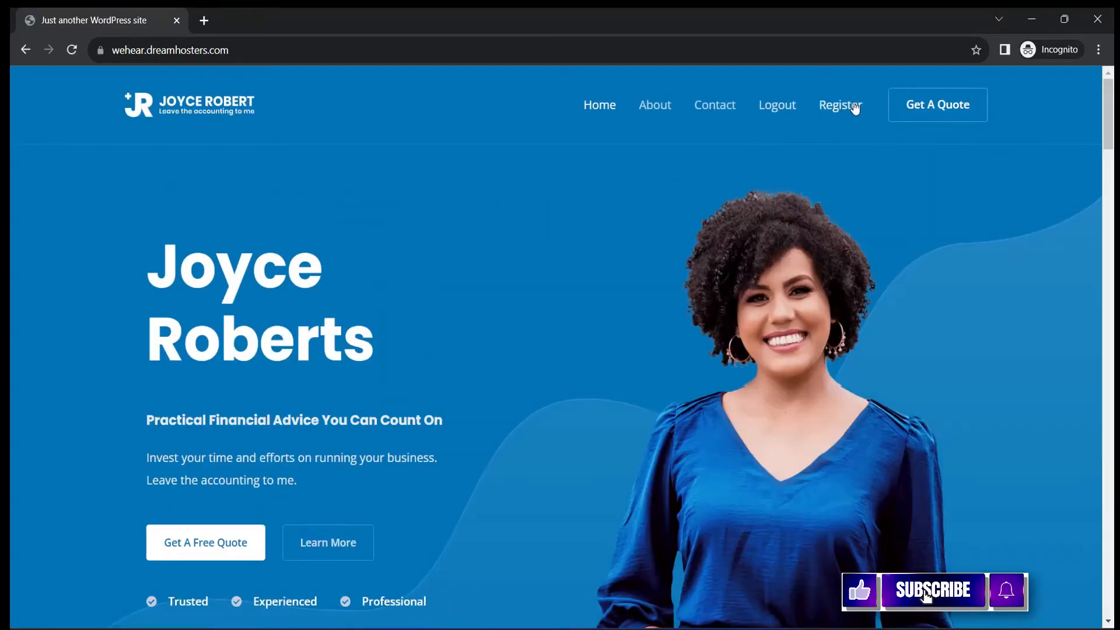
# - Open the site's Register page and check the Mobile Number field in the registration form
pyautogui.click(851, 106)
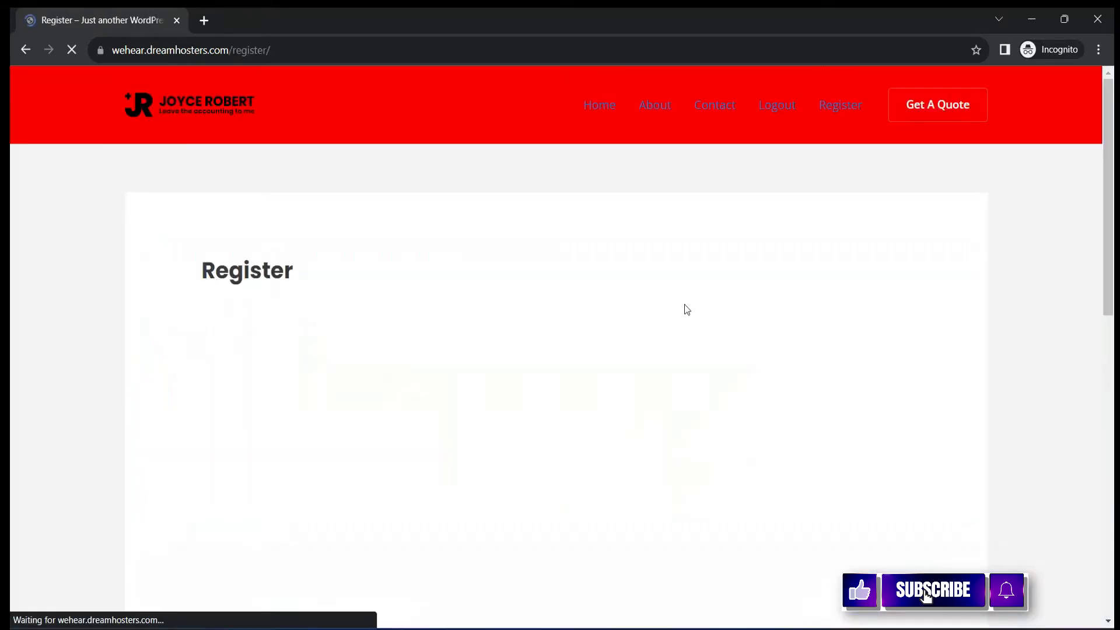
pyautogui.scroll(-5, 645, 328)
pyautogui.scroll(3, 560, 184)
pyautogui.scroll(-1, 525, 373)
pyautogui.click(461, 300)
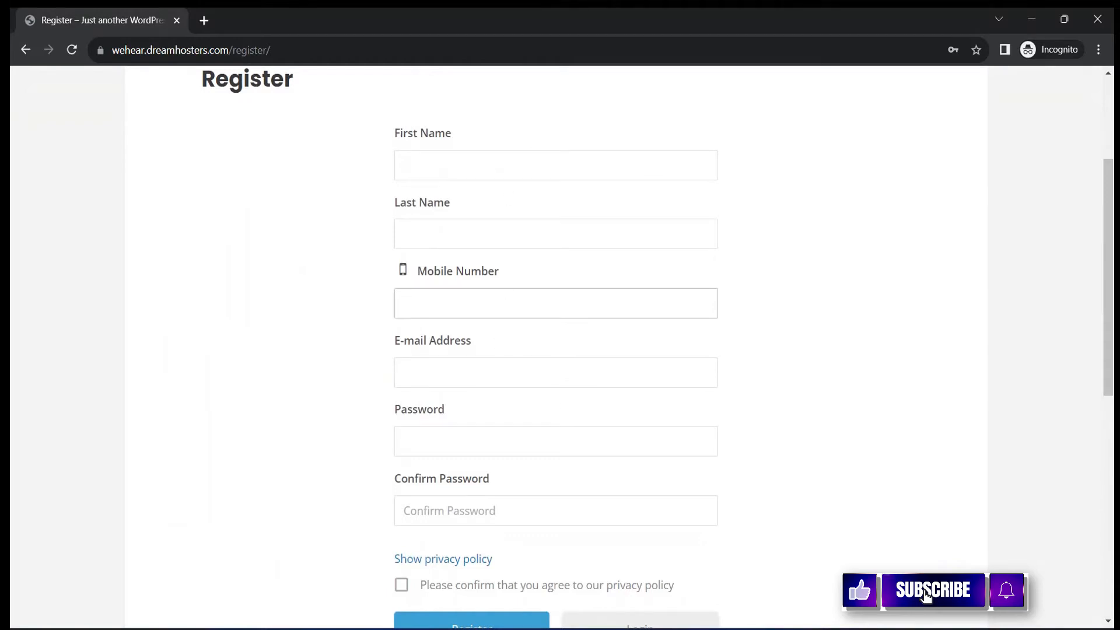
# - Return to the Default Registration form editor, delete the Mobile Number field and update the form
pyautogui.moveTo(828, 628)
pyautogui.click(742, 554)
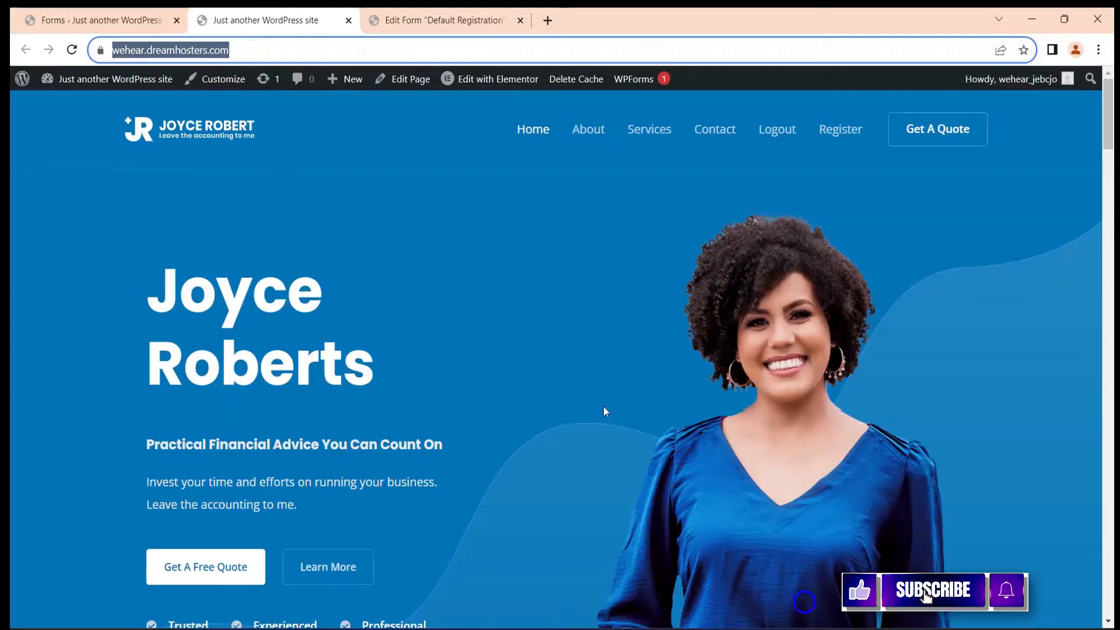
pyautogui.click(149, 13)
pyautogui.click(408, 20)
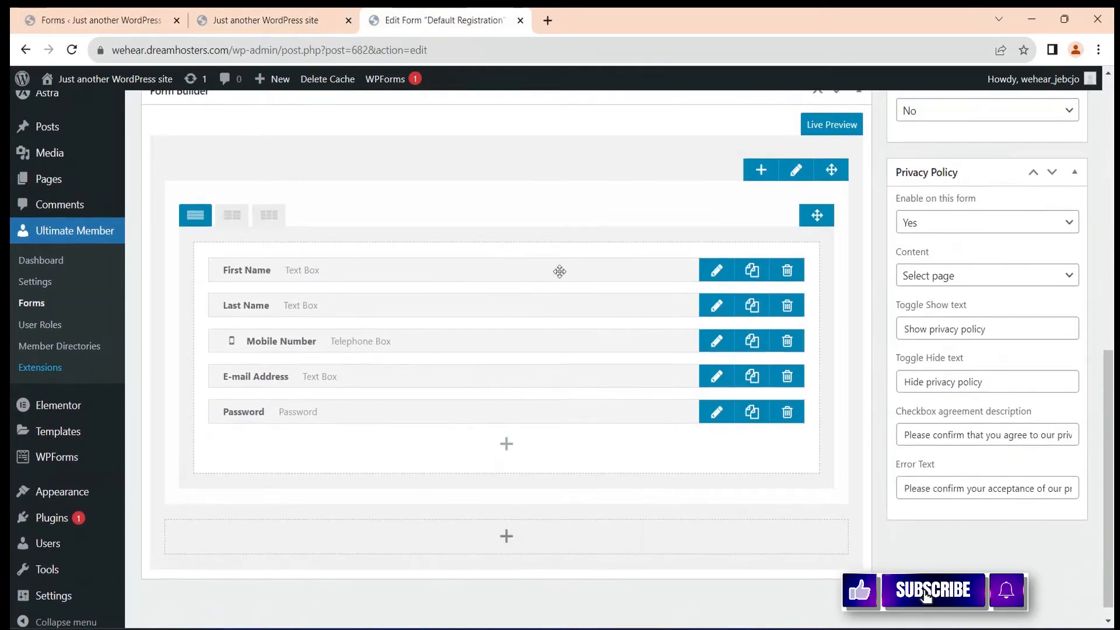
pyautogui.click(787, 341)
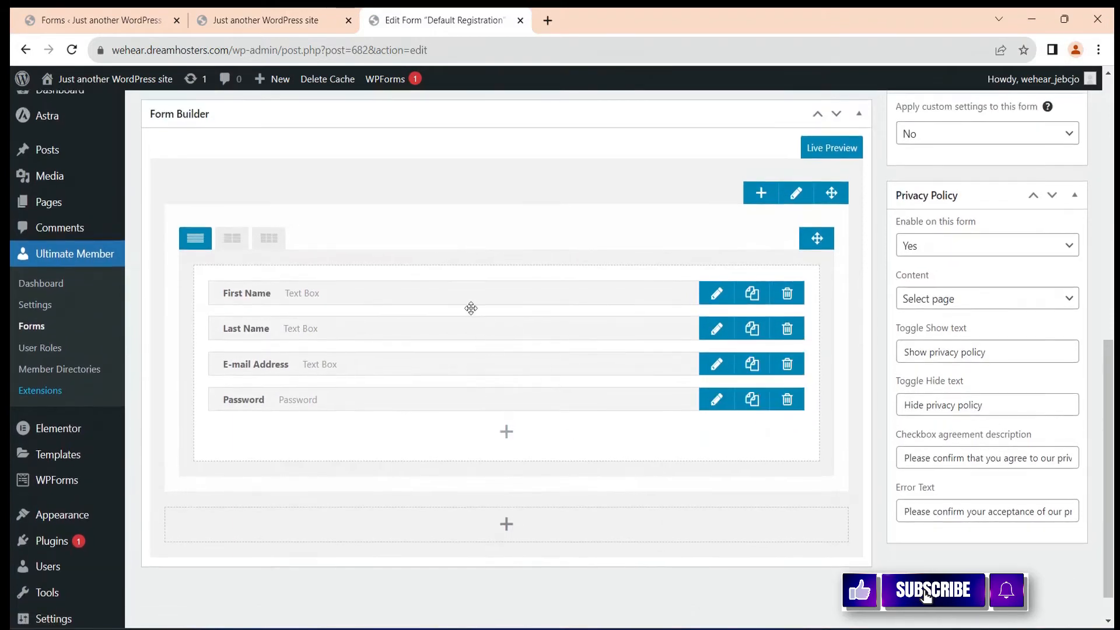
pyautogui.scroll(5, 1051, 218)
pyautogui.click(1053, 219)
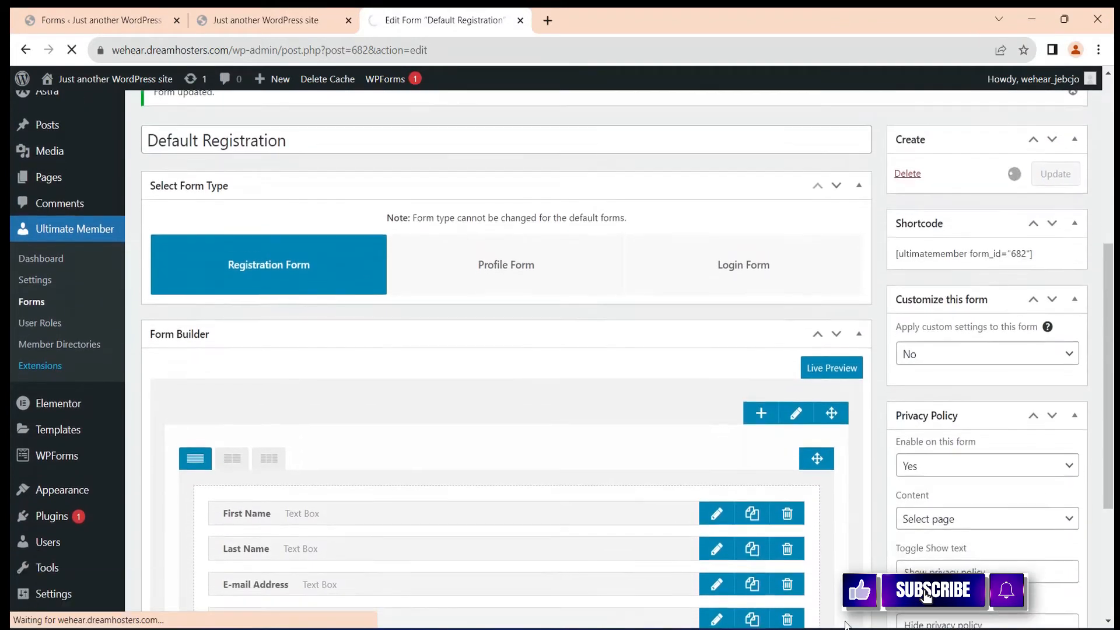
# - Reload the Register page in the incognito window and check the fields of the registration form
pyautogui.moveTo(846, 624)
pyautogui.click(909, 554)
pyautogui.scroll(-1, 535, 385)
pyautogui.scroll(1, 134, 135)
pyautogui.press('F5')
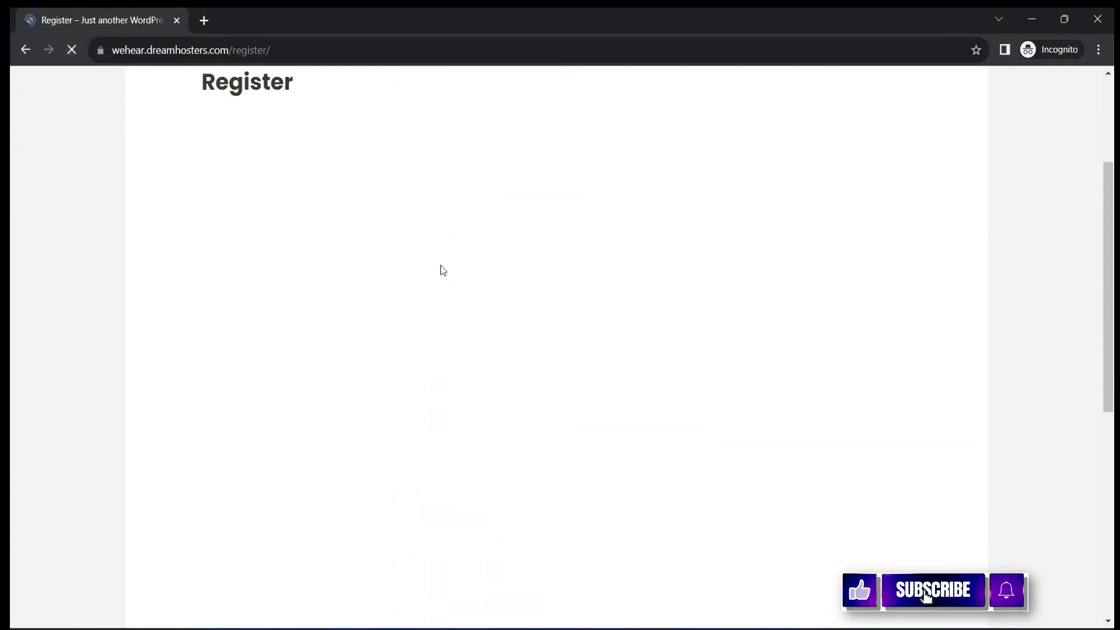
pyautogui.scroll(1, 534, 231)
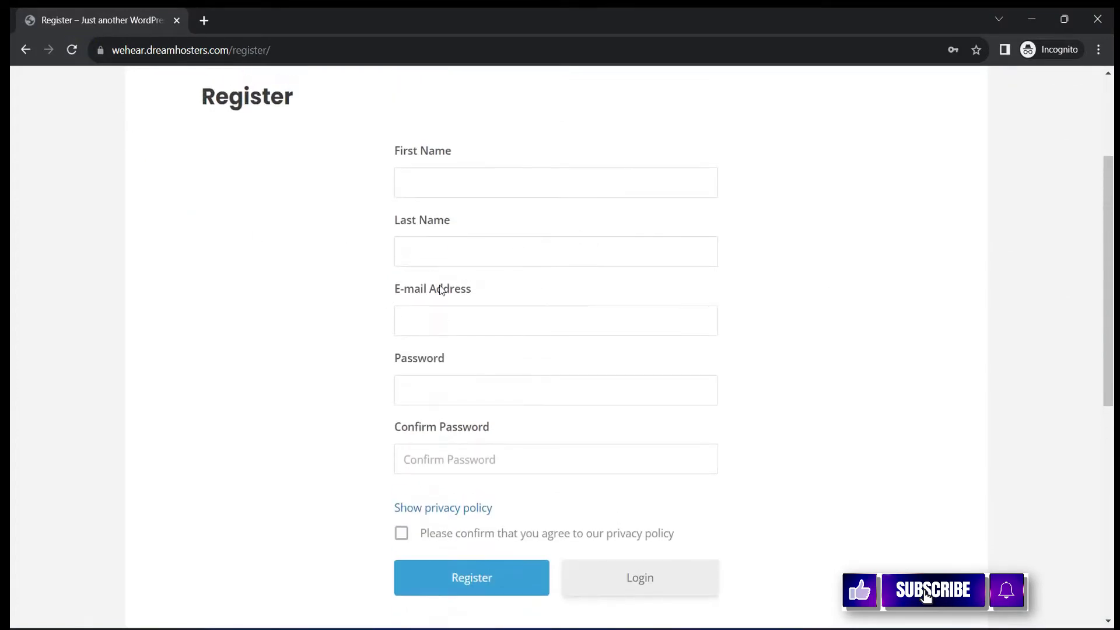
pyautogui.scroll(-2, 748, 390)
pyautogui.scroll(2, 750, 395)
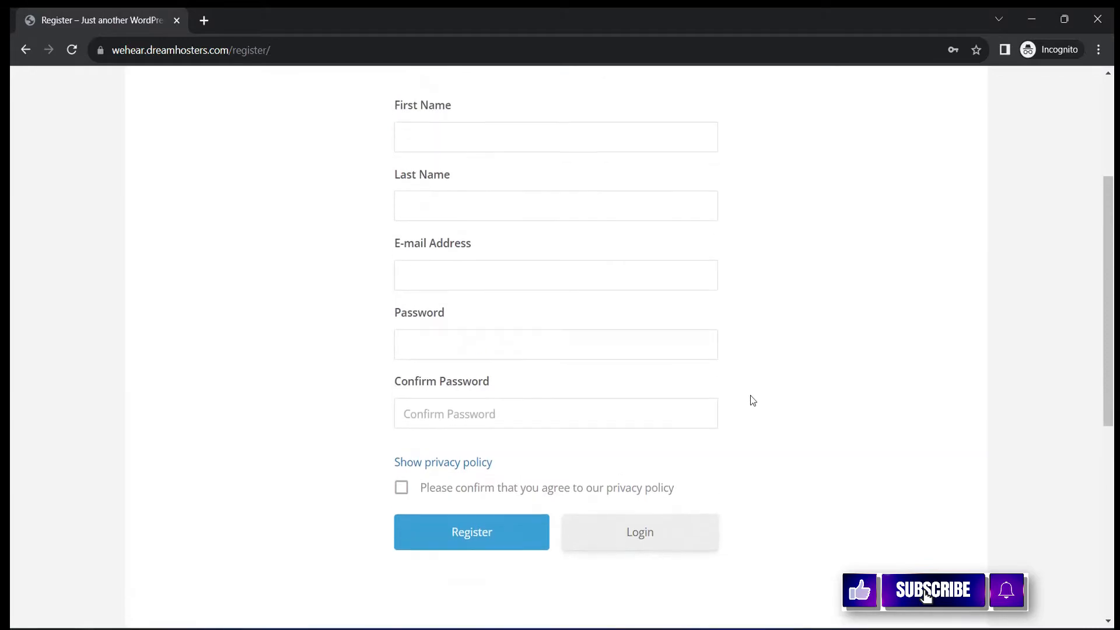
pyautogui.scroll(-1, 750, 394)
pyautogui.scroll(-3, 750, 394)
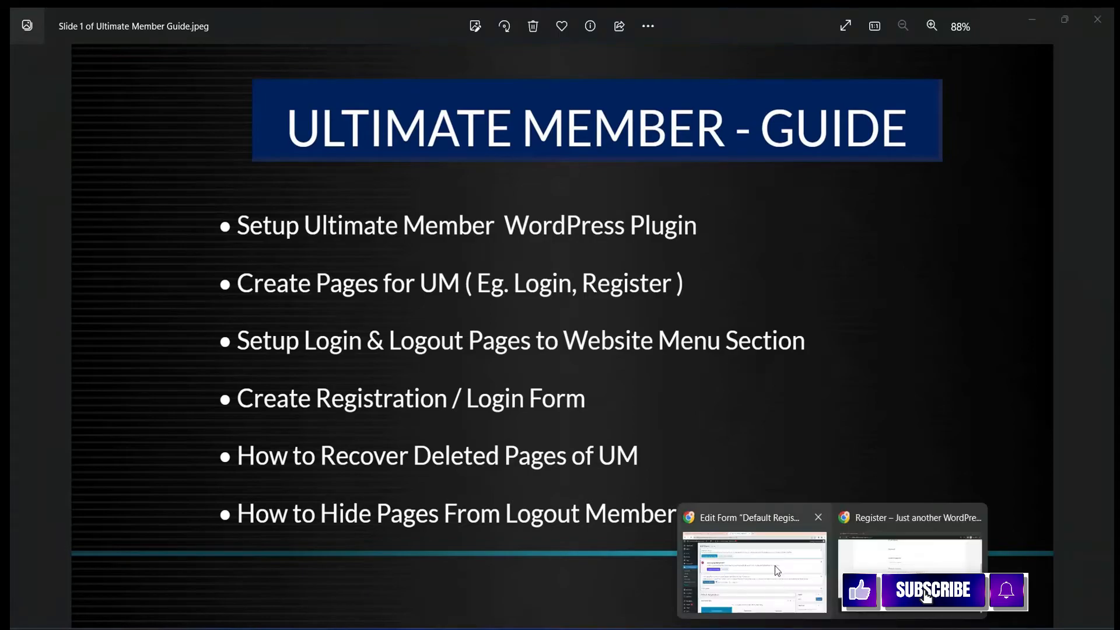
# - Return to the Ultimate Member forms list and open the Default Login form for editing in a new tab
pyautogui.click(787, 574)
pyautogui.scroll(-1, 374, 408)
pyautogui.click(133, 20)
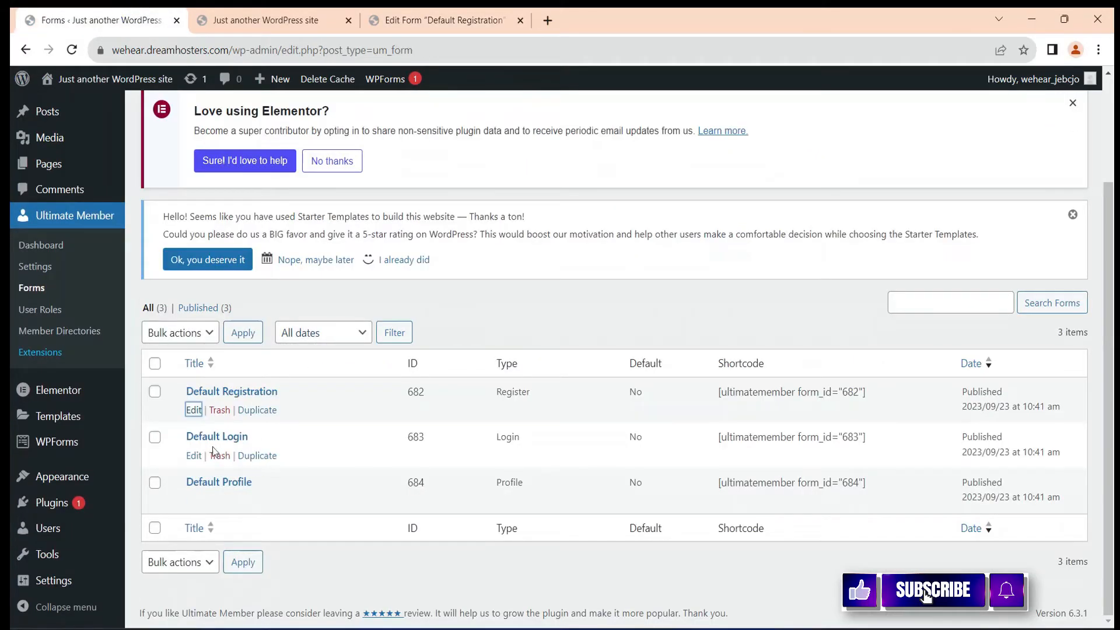
pyautogui.rightClick(193, 456)
pyautogui.click(233, 470)
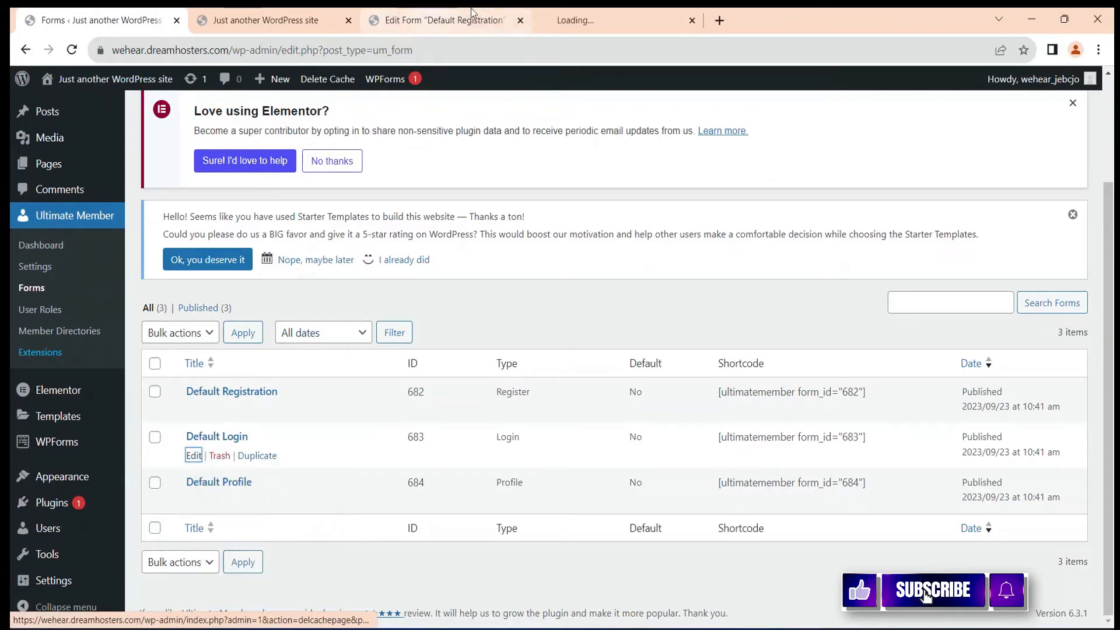
pyautogui.click(559, 13)
pyautogui.scroll(-6, 470, 481)
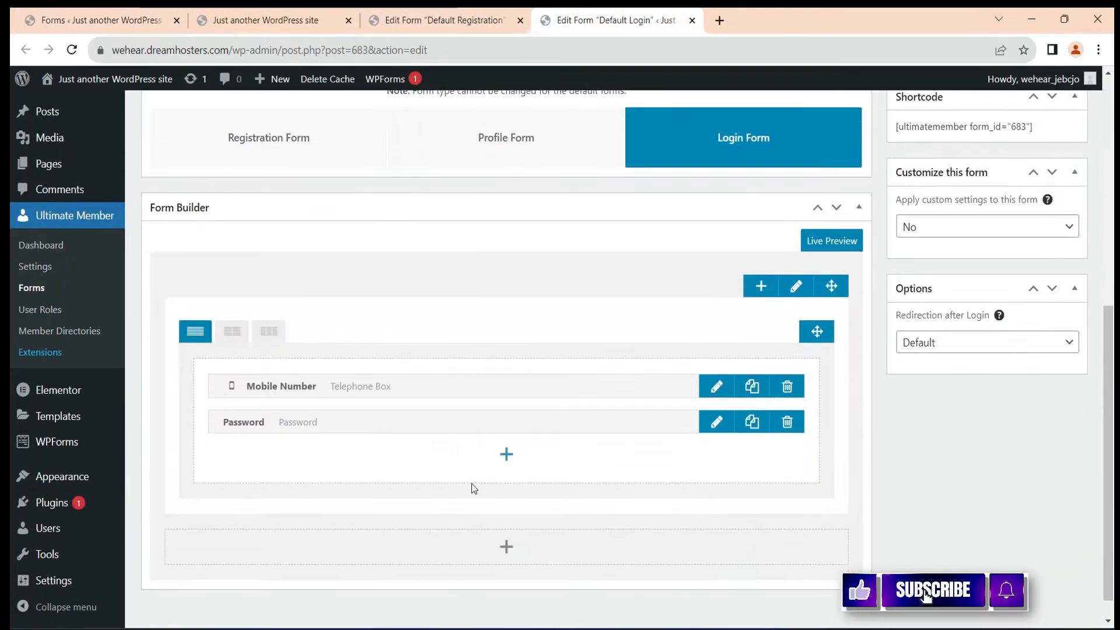
# - Replace the Mobile Number field with the predefined E-mail Address field in the Default Login form and update the form
pyautogui.scroll(1, 414, 426)
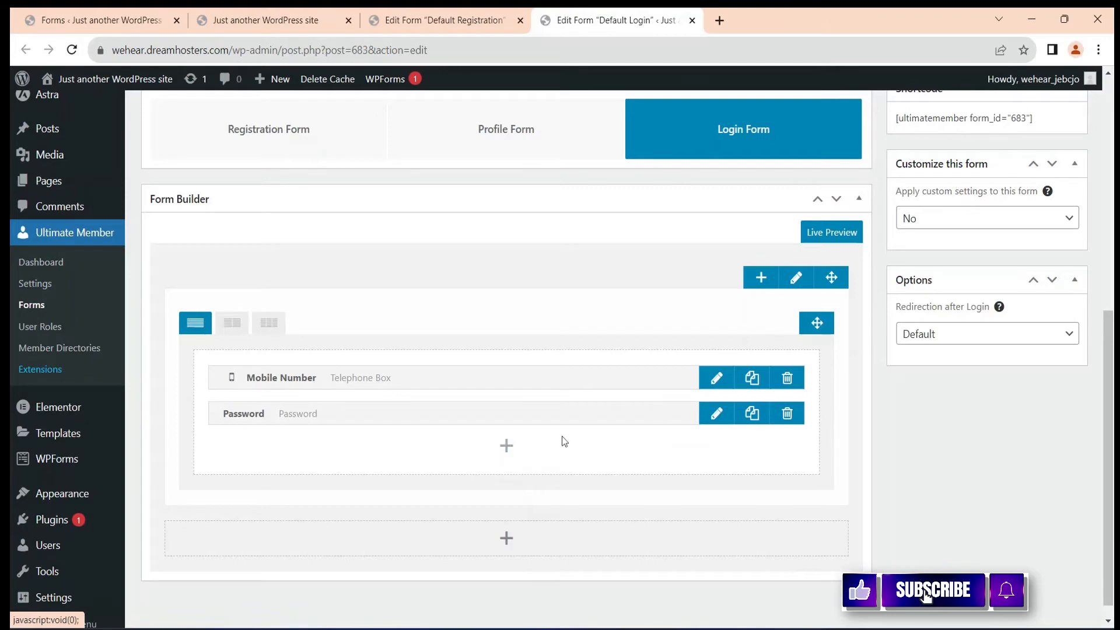
pyautogui.click(506, 446)
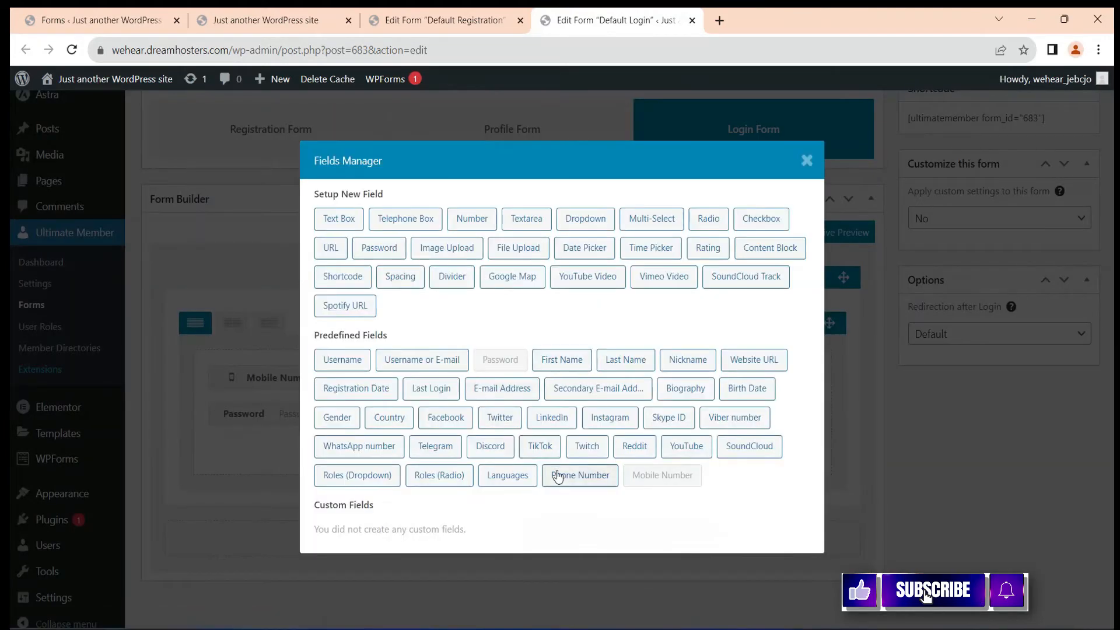
pyautogui.click(502, 388)
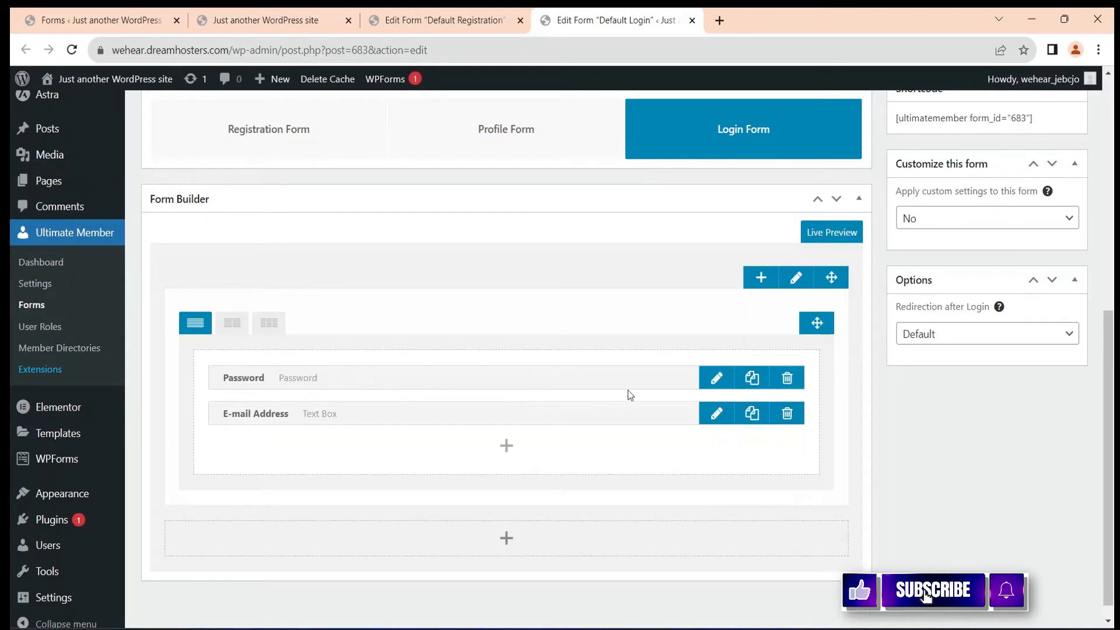
pyautogui.scroll(4, 1011, 299)
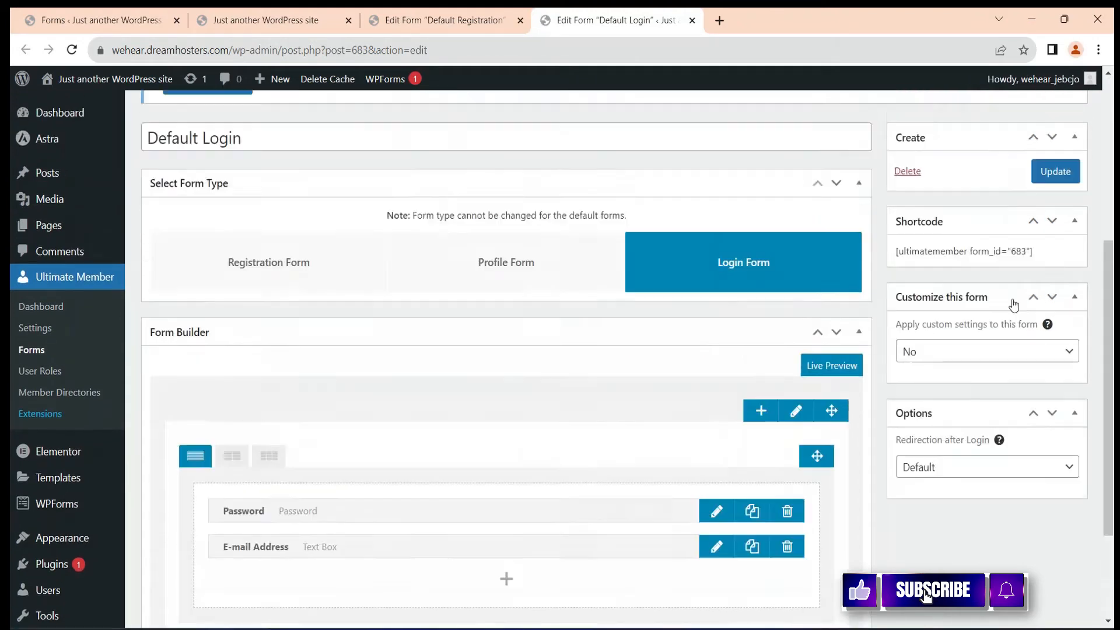
pyautogui.click(1055, 279)
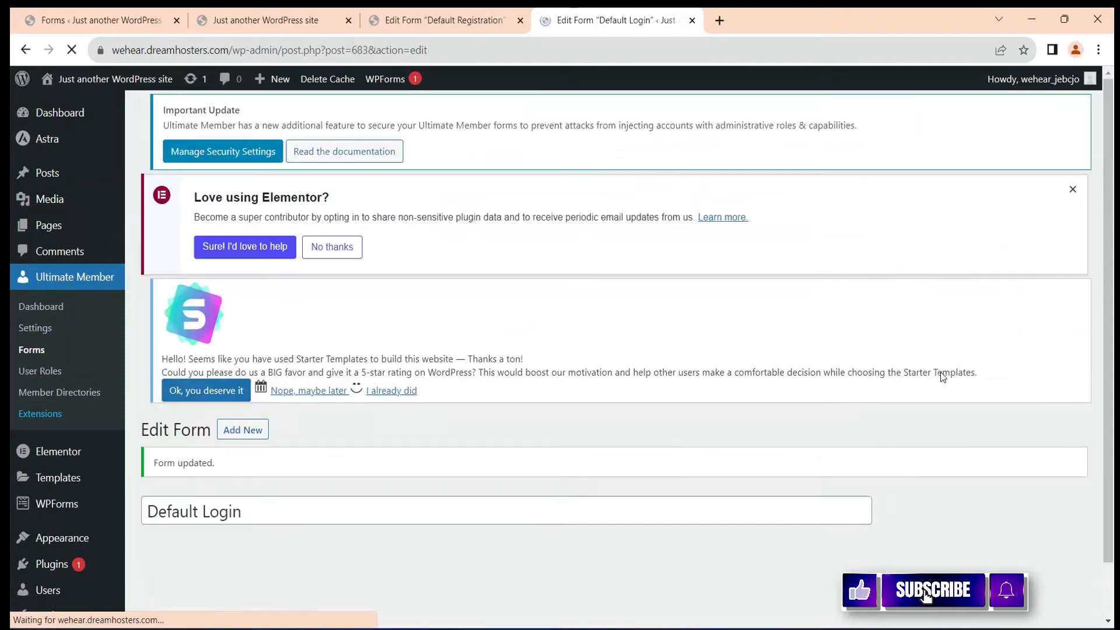
pyautogui.scroll(-4, 929, 475)
pyautogui.scroll(-1, 931, 473)
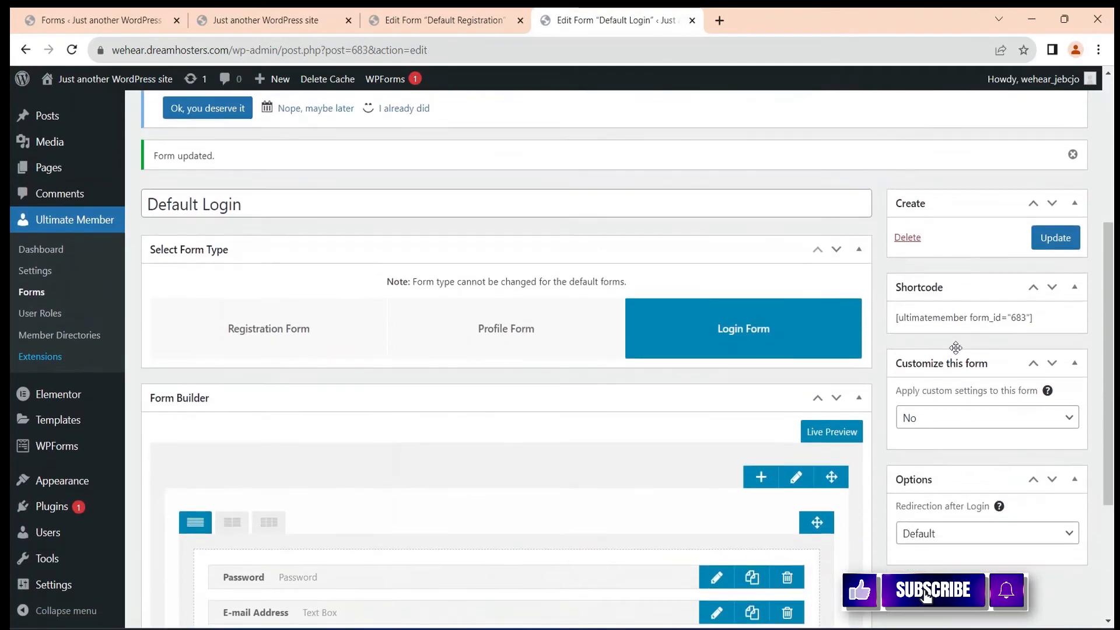
pyautogui.scroll(-2, 945, 310)
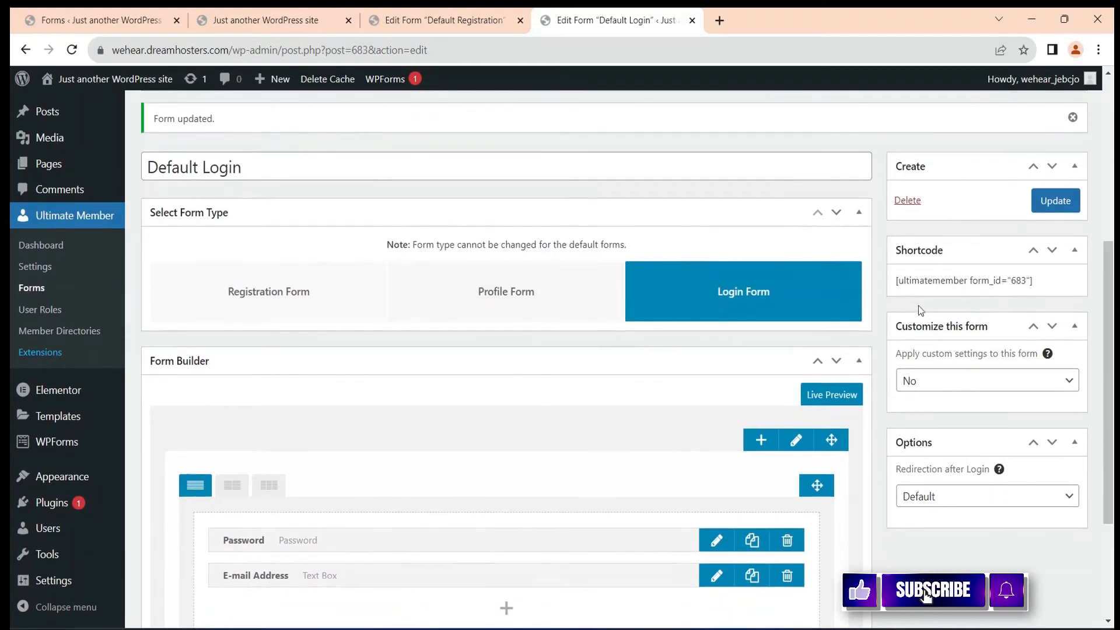
pyautogui.scroll(-2, 685, 393)
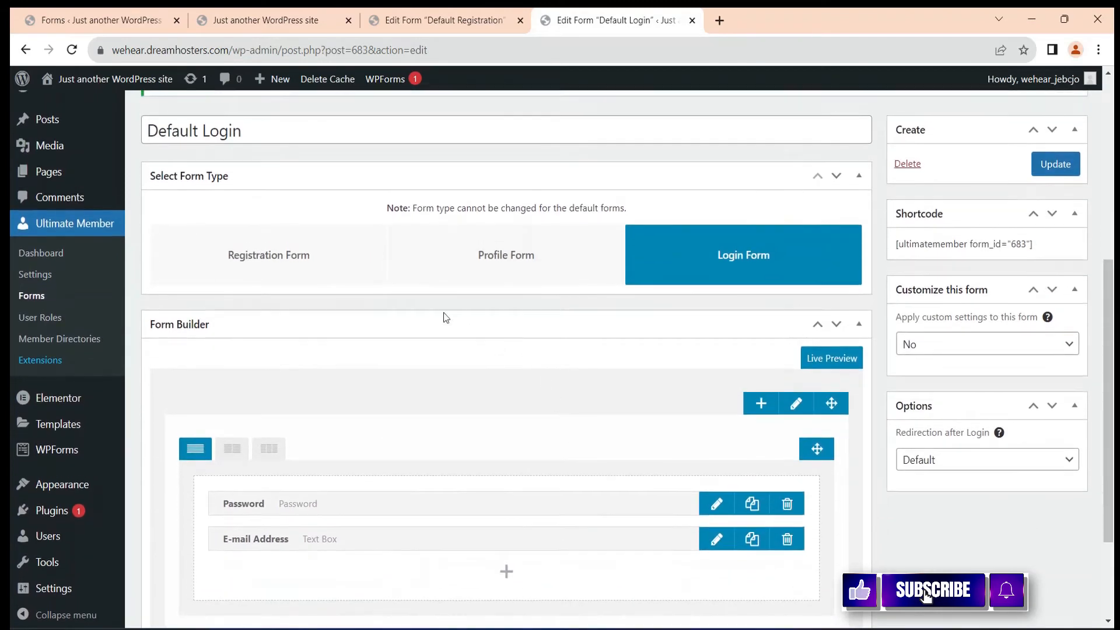
# - Return to the Default Registration form editor and select the form's shortcode
pyautogui.click(136, 22)
pyautogui.click(312, 17)
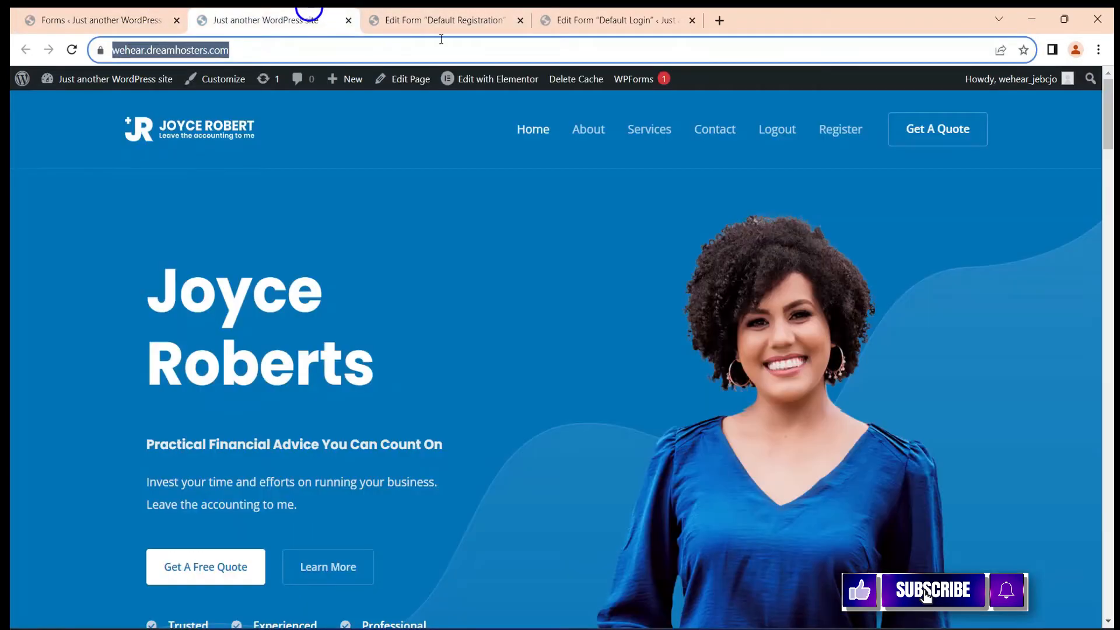
pyautogui.click(432, 20)
pyautogui.scroll(-3, 973, 432)
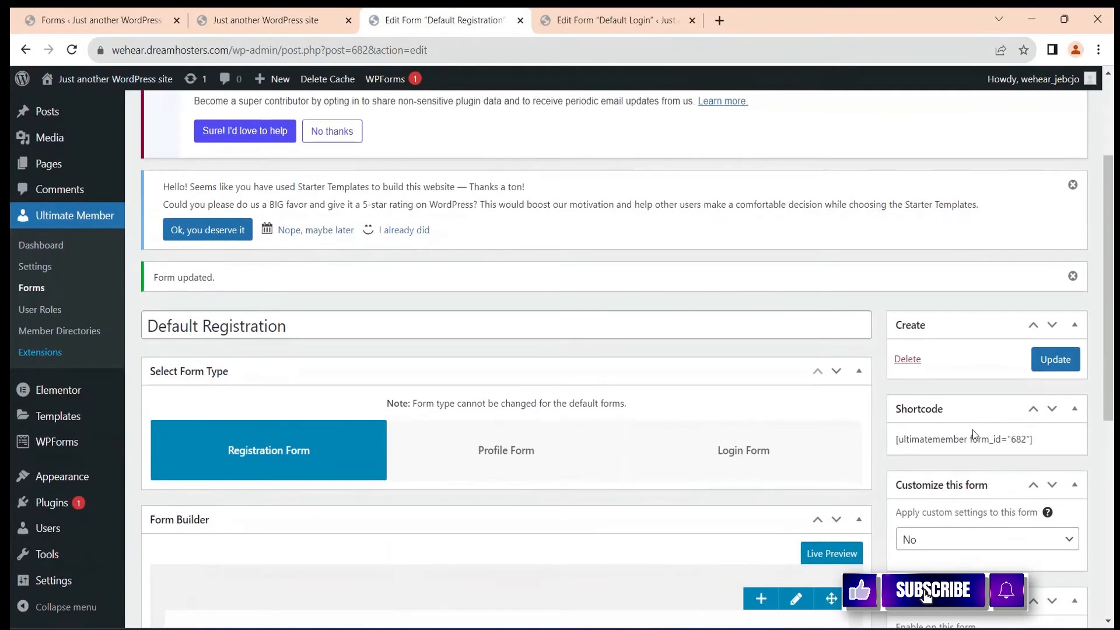
pyautogui.click(936, 442)
pyautogui.scroll(-3, 986, 438)
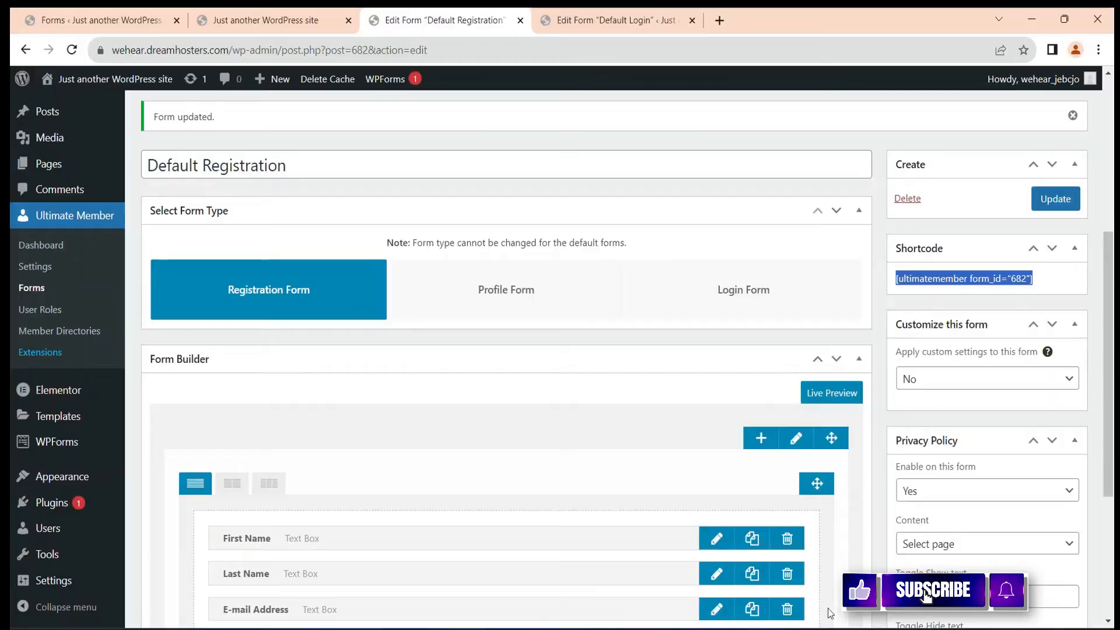
# - Reopen the Register page in the incognito window and review its form from First Name down to the privacy policy checkbox
pyautogui.moveTo(832, 629)
pyautogui.click(910, 574)
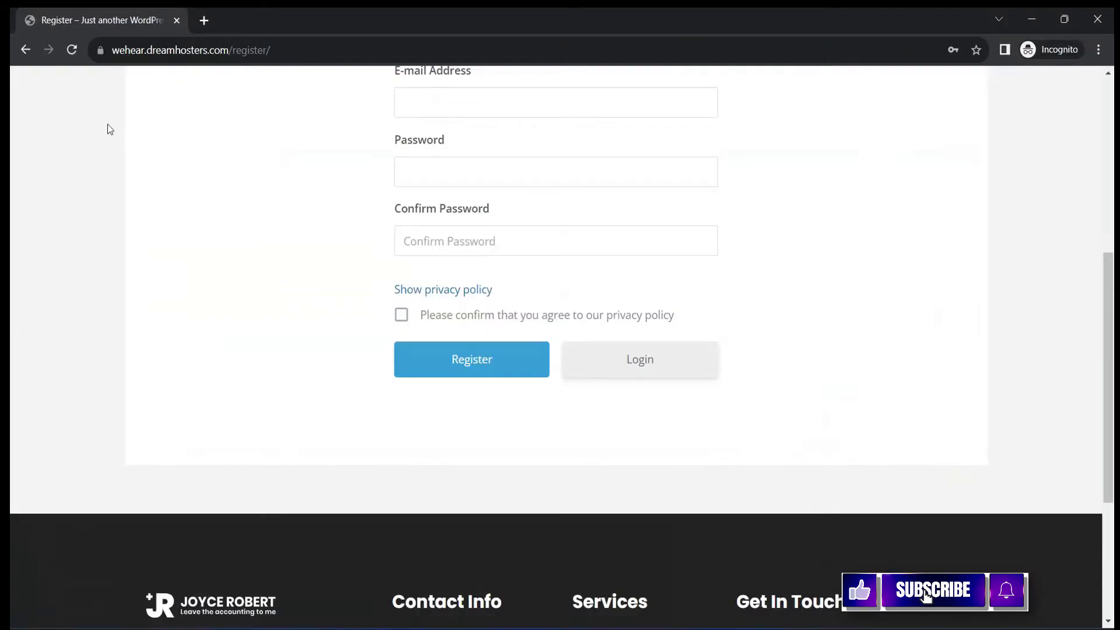
pyautogui.scroll(5, 600, 310)
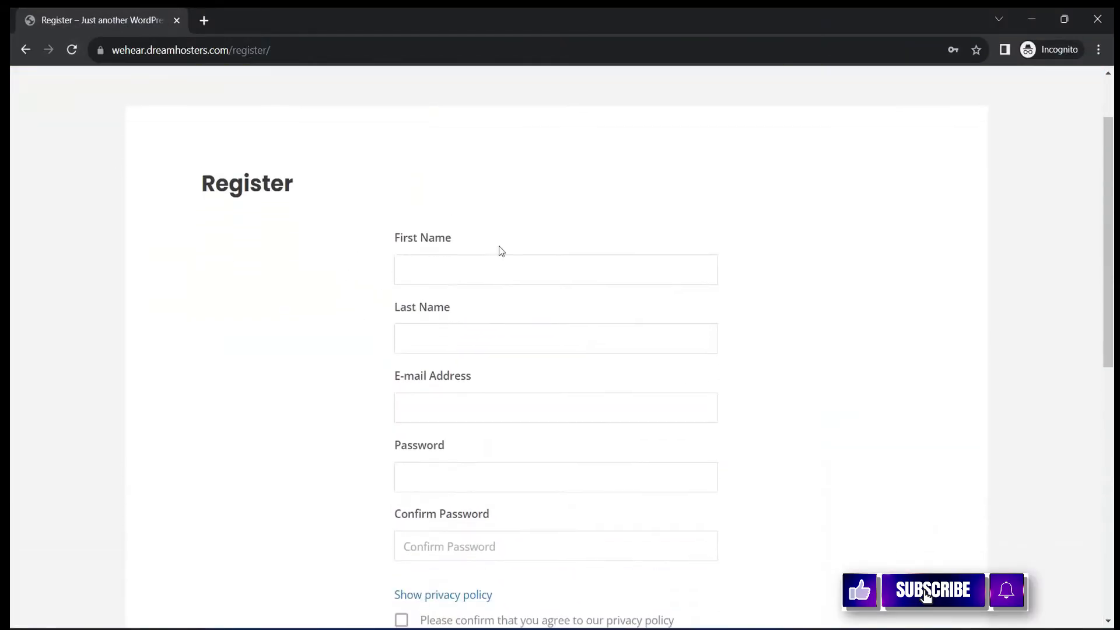
pyautogui.scroll(-2, 370, 265)
pyautogui.scroll(-2, 429, 346)
pyautogui.scroll(5, 515, 450)
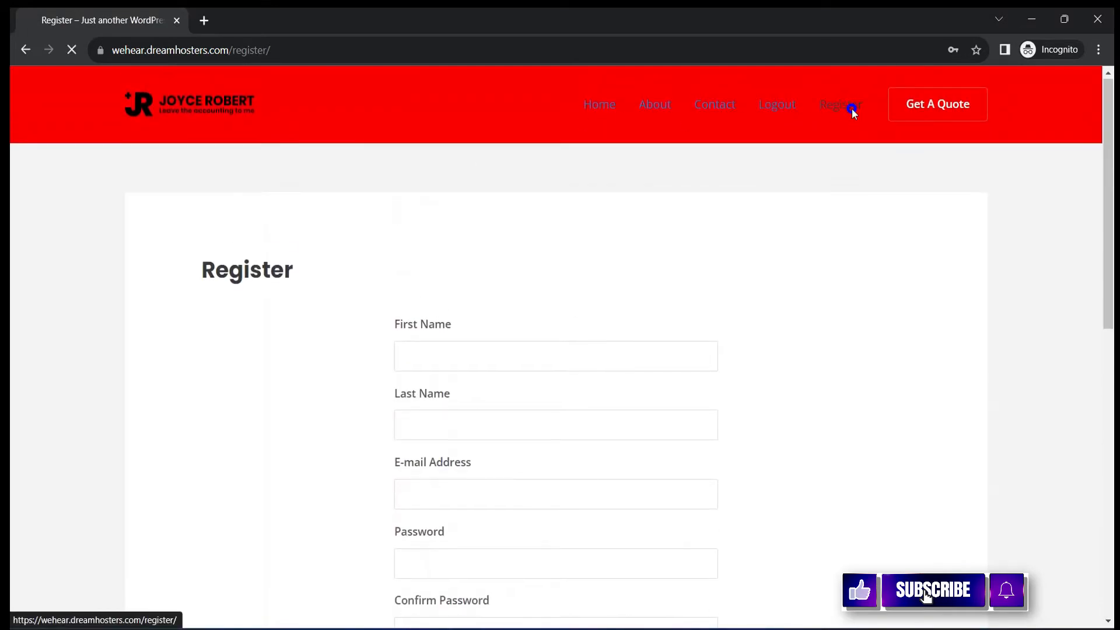
pyautogui.scroll(-3, 541, 365)
pyautogui.scroll(3, 583, 355)
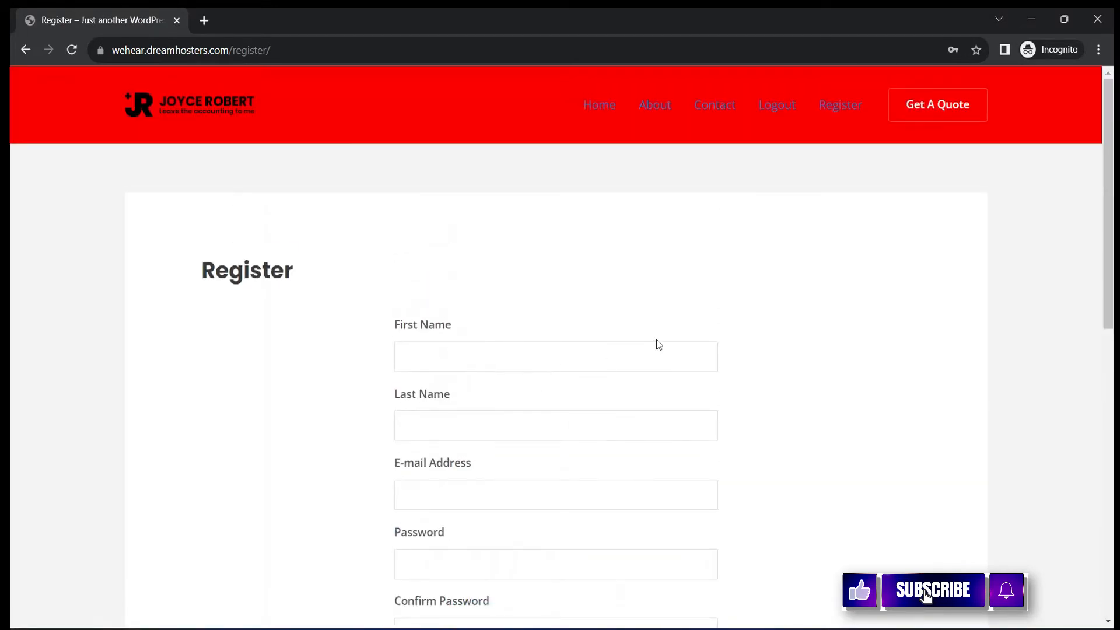
pyautogui.scroll(-1, 737, 327)
pyautogui.scroll(-5, 833, 315)
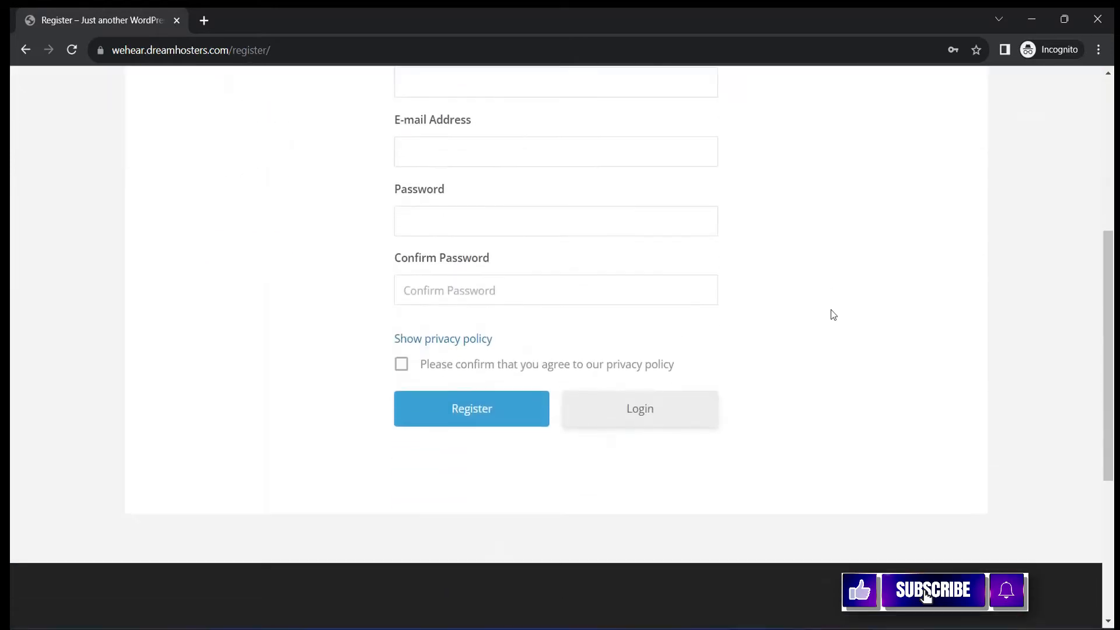
# - Open the Login page from the registration form, check its fields, and go back to the Register page
pyautogui.click(642, 413)
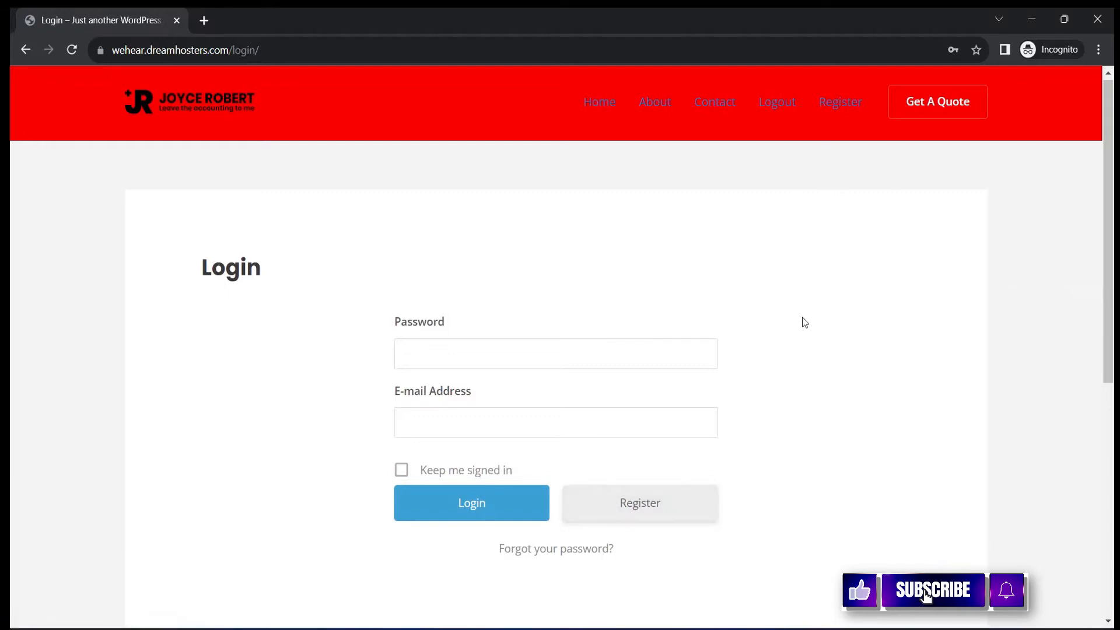
pyautogui.click(830, 112)
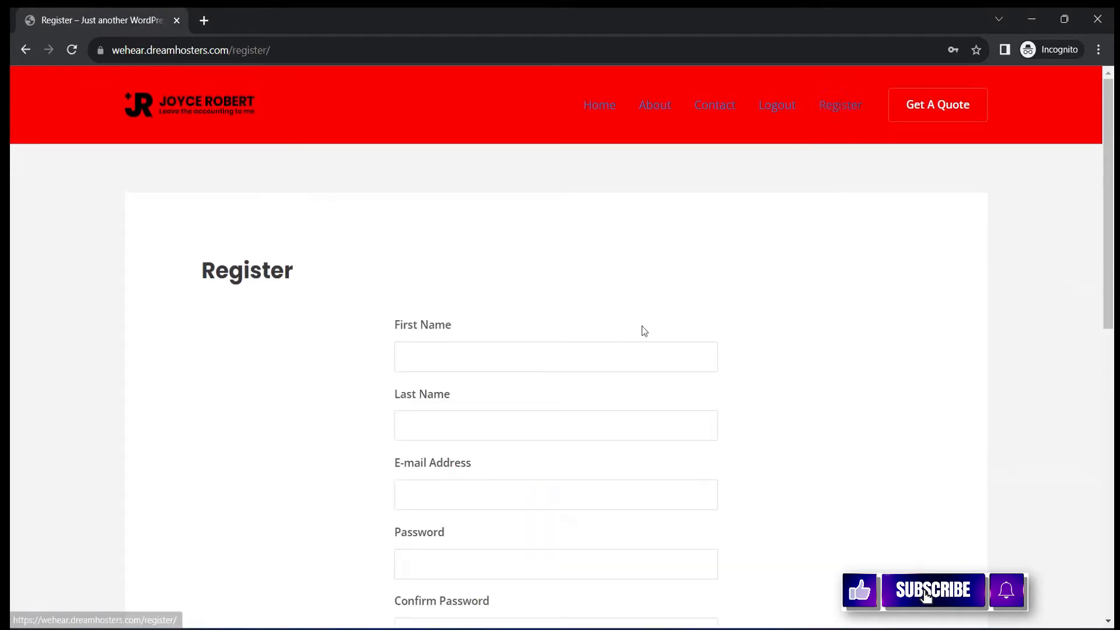
pyautogui.scroll(-5, 615, 327)
pyautogui.scroll(4, 886, 175)
pyautogui.scroll(-5, 628, 338)
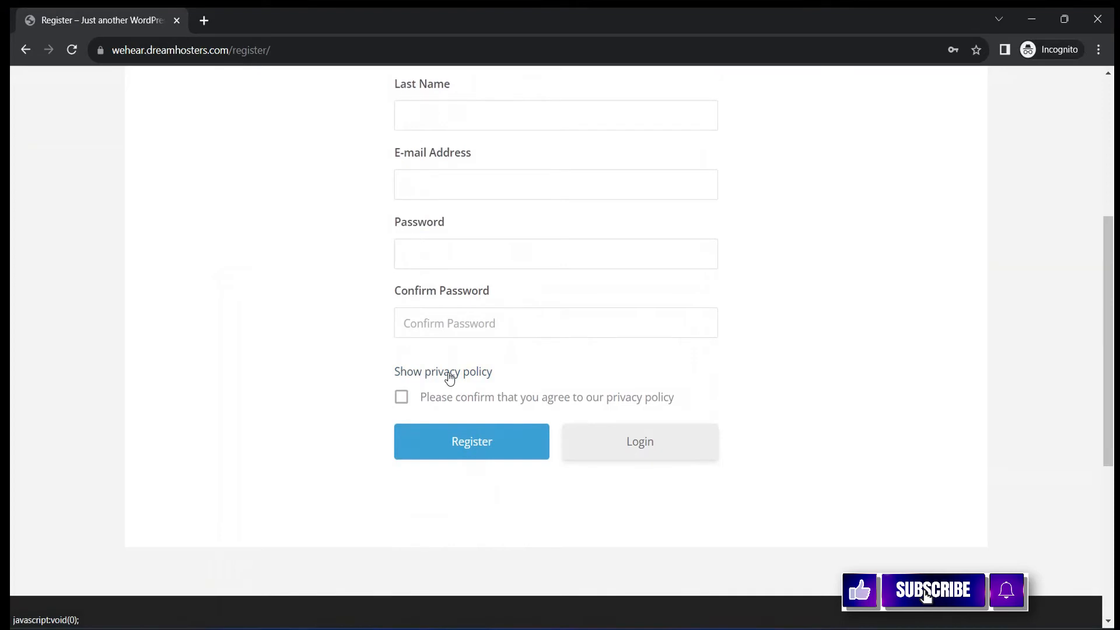
# - Return to the Default Registration form editor and switch its privacy policy setting to No and back to Yes
pyautogui.moveTo(829, 622)
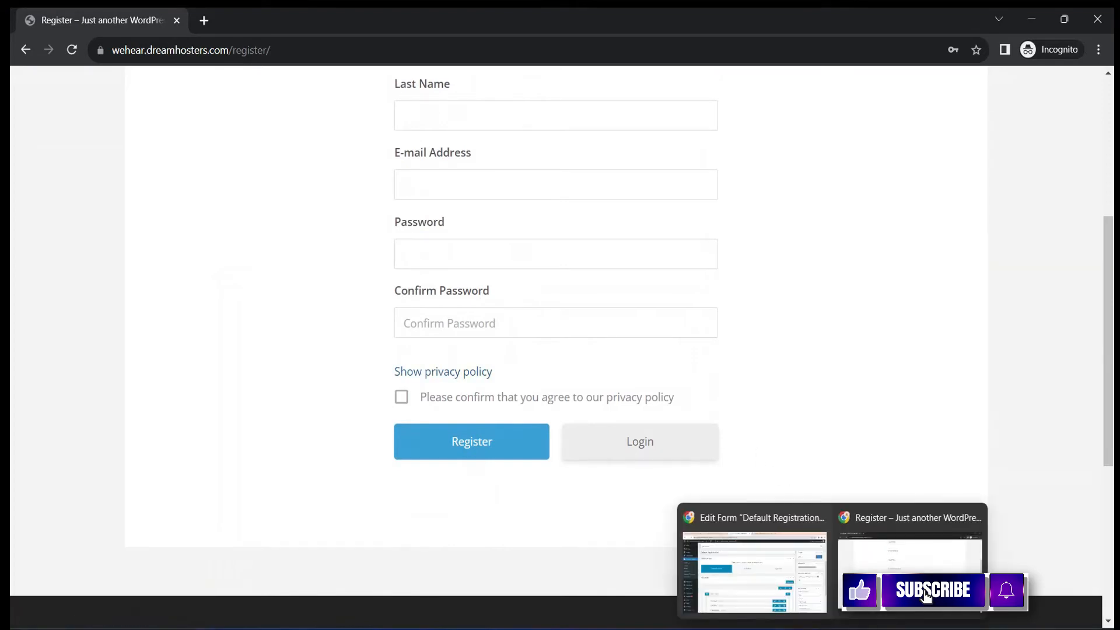
pyautogui.click(776, 596)
pyautogui.scroll(-4, 936, 407)
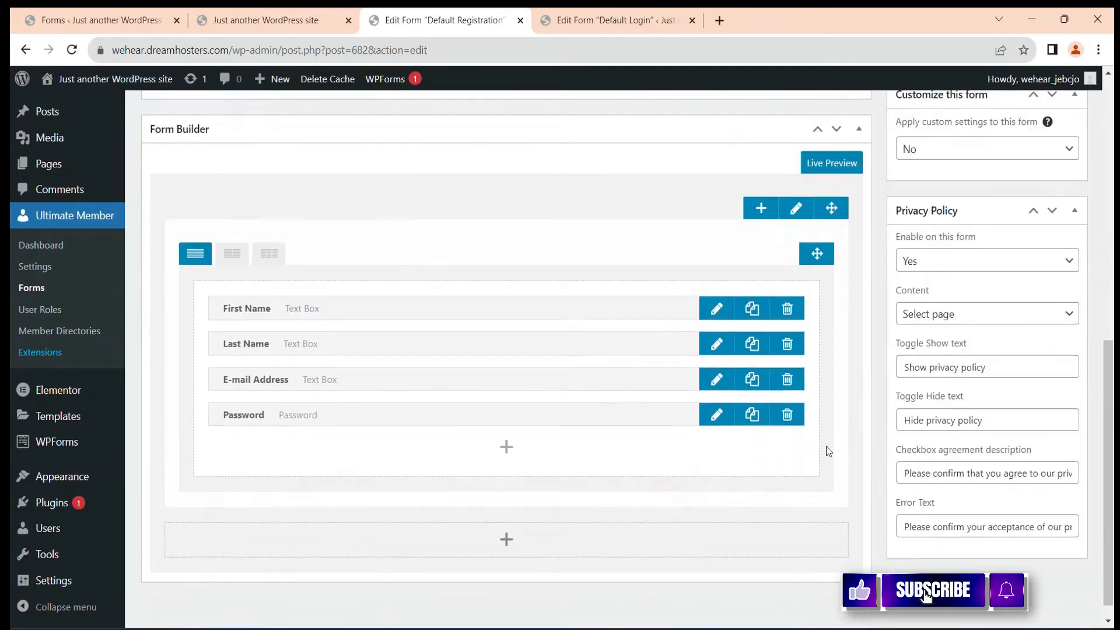
pyautogui.scroll(3, 925, 234)
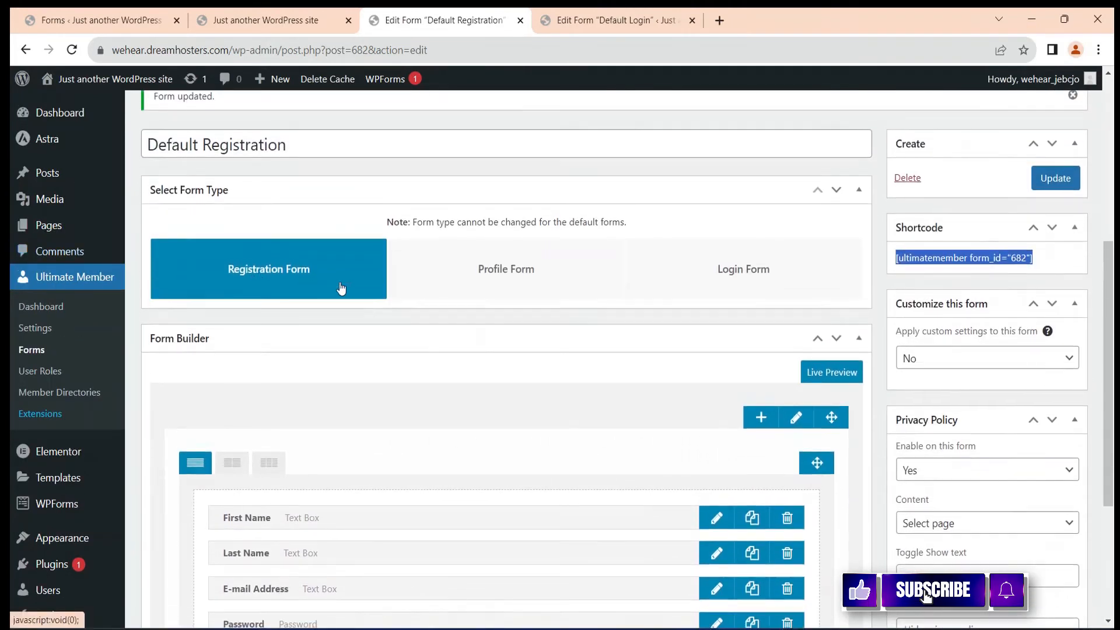
pyautogui.scroll(-4, 812, 315)
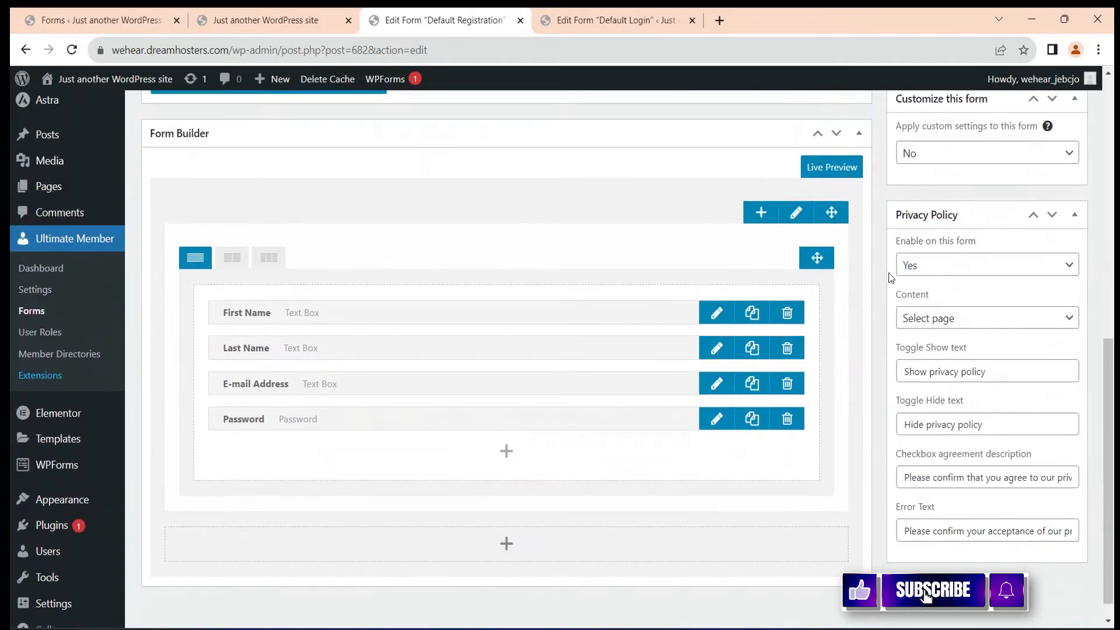
pyautogui.click(926, 269)
pyautogui.click(906, 283)
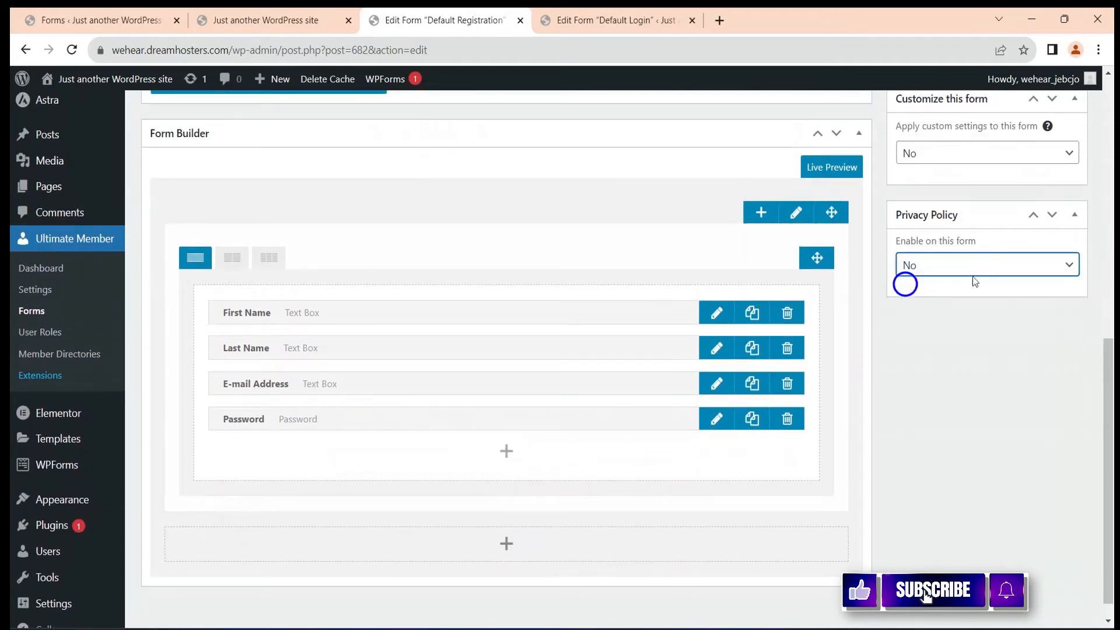
pyautogui.click(917, 273)
pyautogui.click(940, 302)
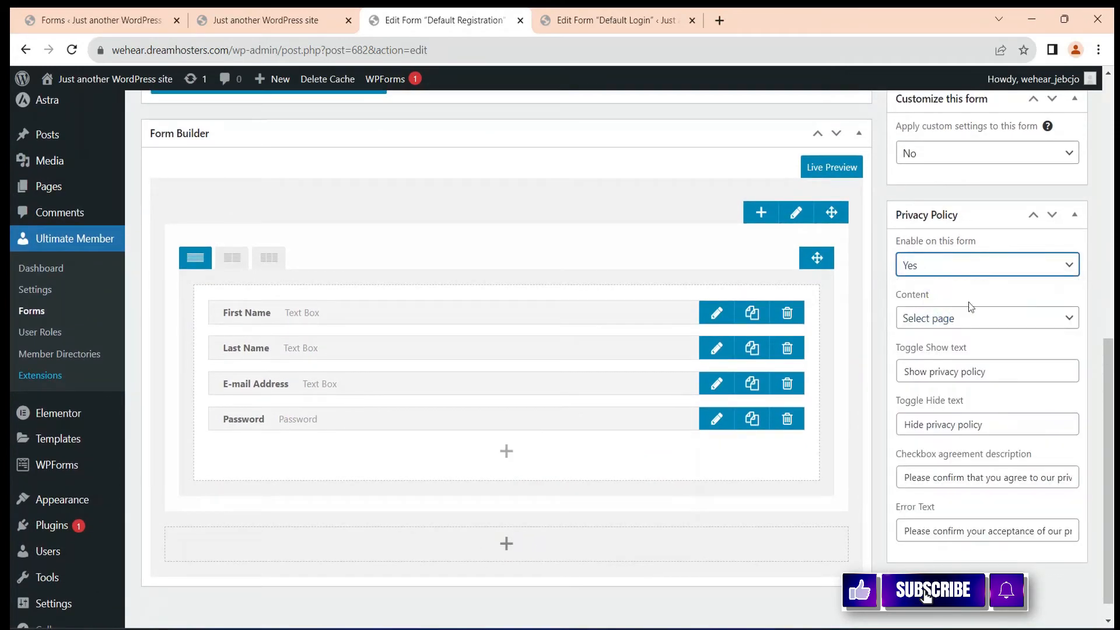
# - Look through the pages offered as privacy policy content and find the matching Show privacy policy link on the incognito Register page
pyautogui.click(992, 319)
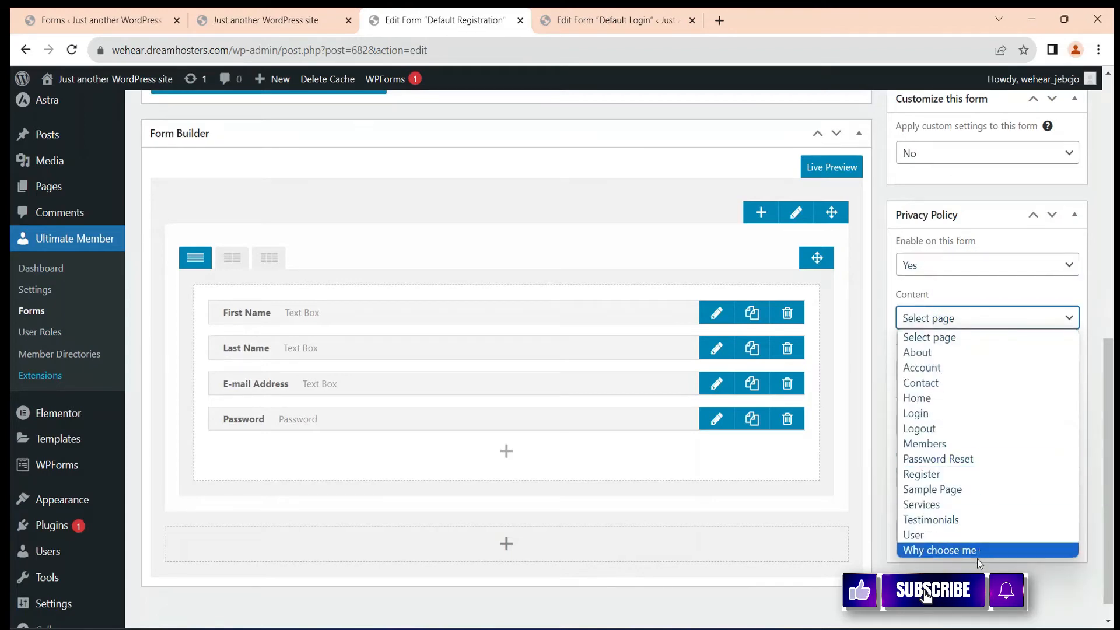
pyautogui.click(946, 614)
pyautogui.moveTo(833, 628)
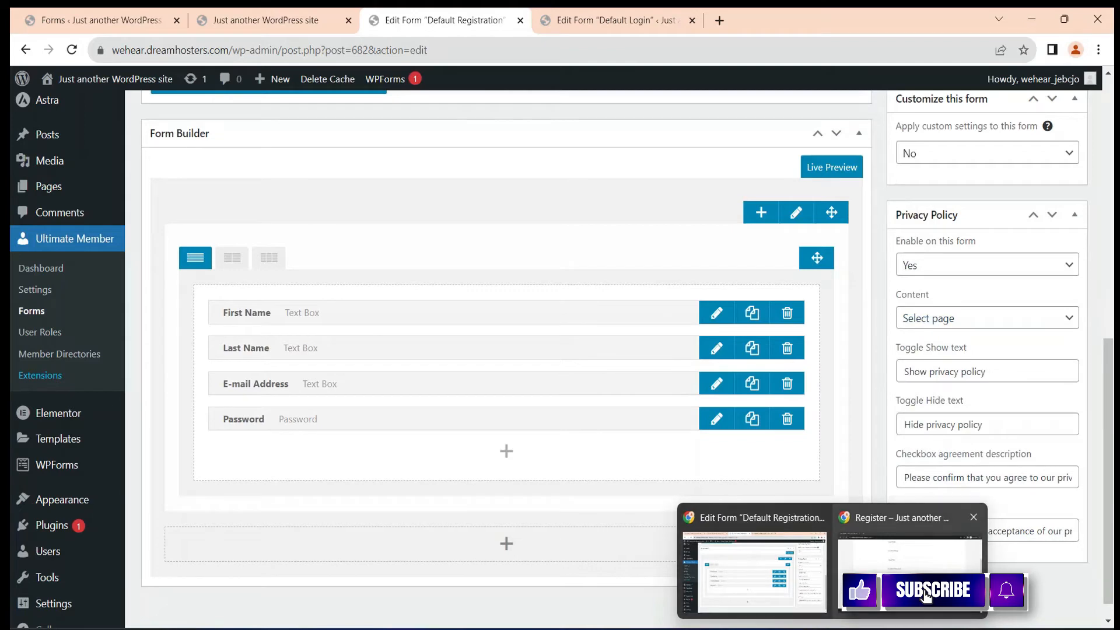
pyautogui.click(910, 563)
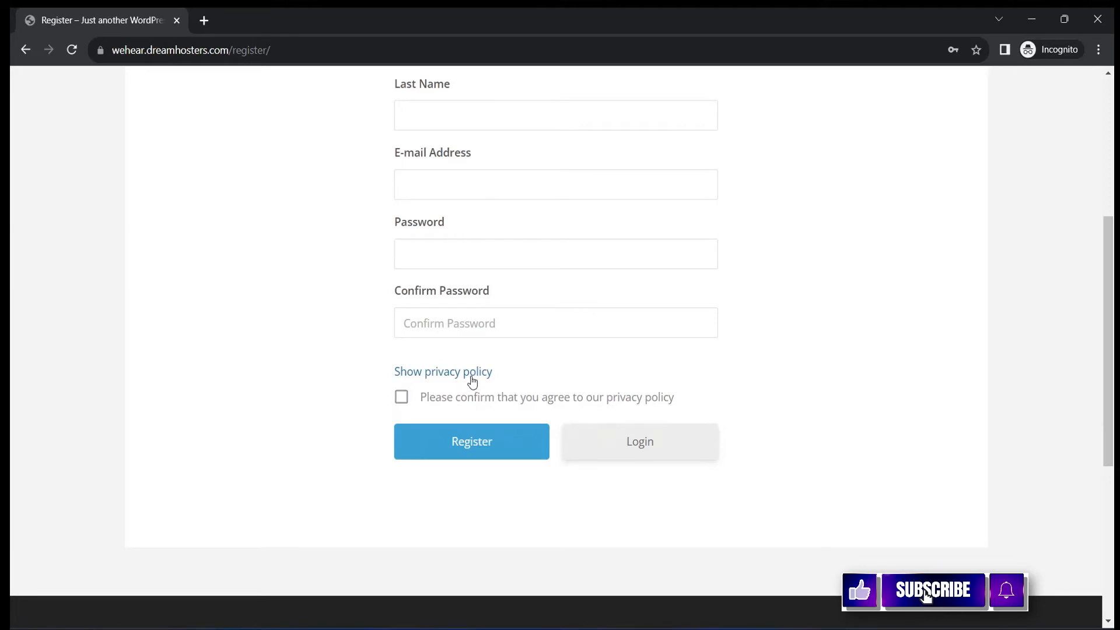
pyautogui.moveTo(840, 618)
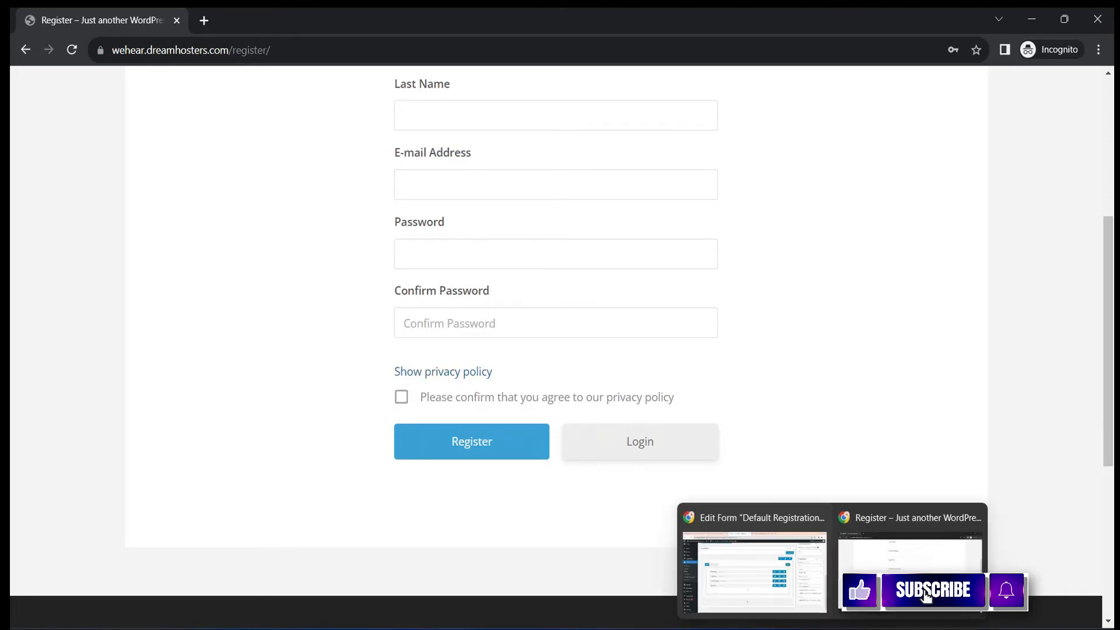
pyautogui.click(796, 597)
pyautogui.click(800, 574)
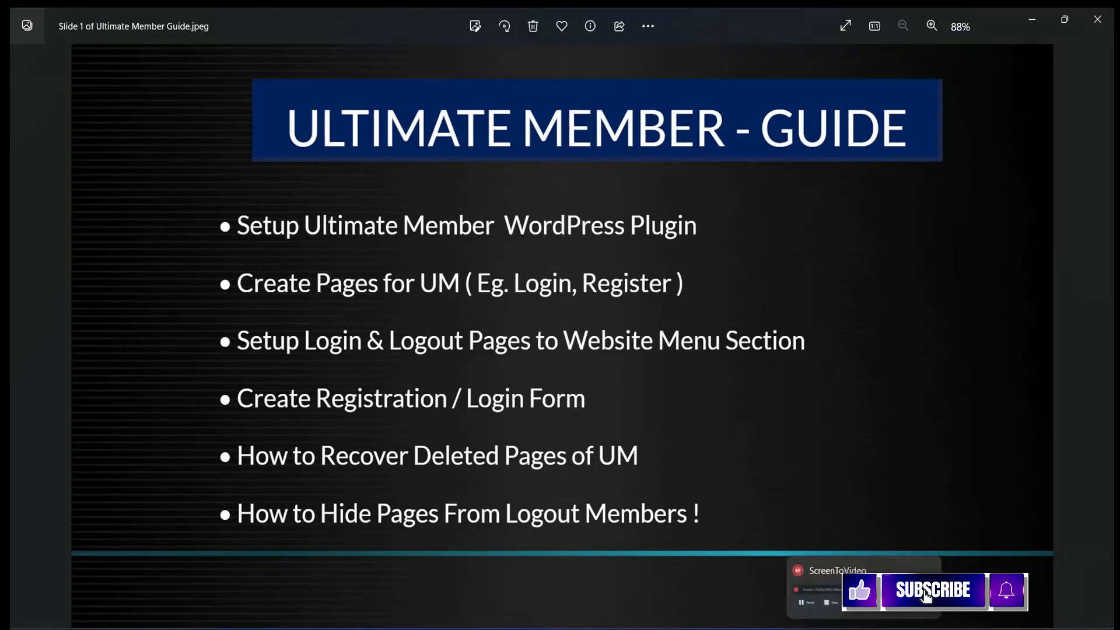
# - Check the navigation menu on the incognito Register page and open the logged-in site in a new tab to compare its menu
pyautogui.moveTo(833, 627)
pyautogui.click(902, 557)
pyautogui.scroll(5, 776, 297)
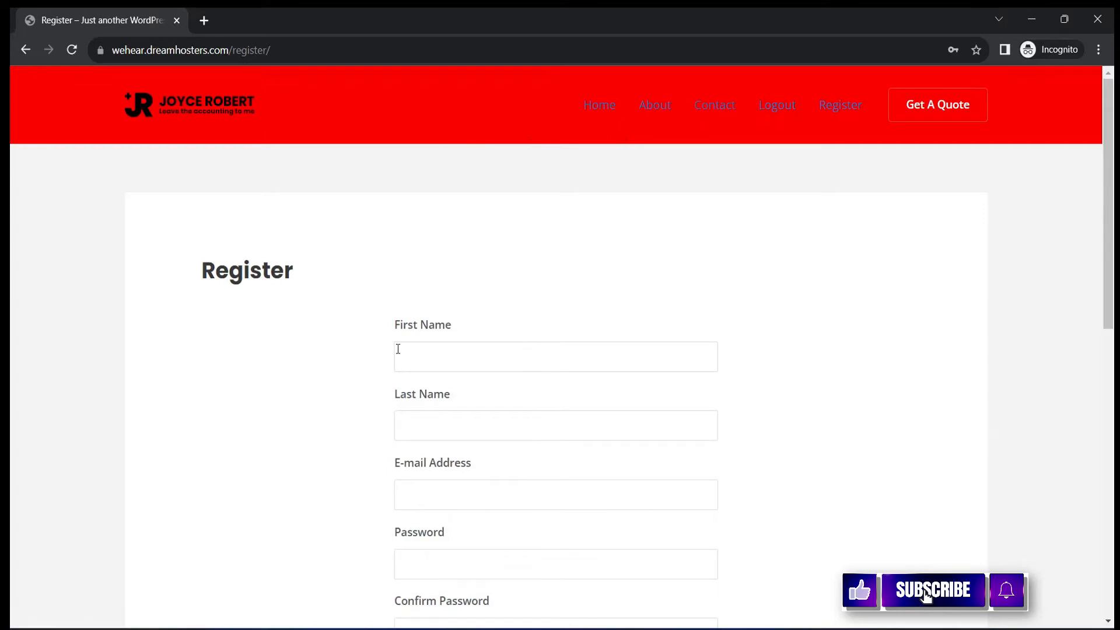
pyautogui.moveTo(833, 628)
pyautogui.click(748, 571)
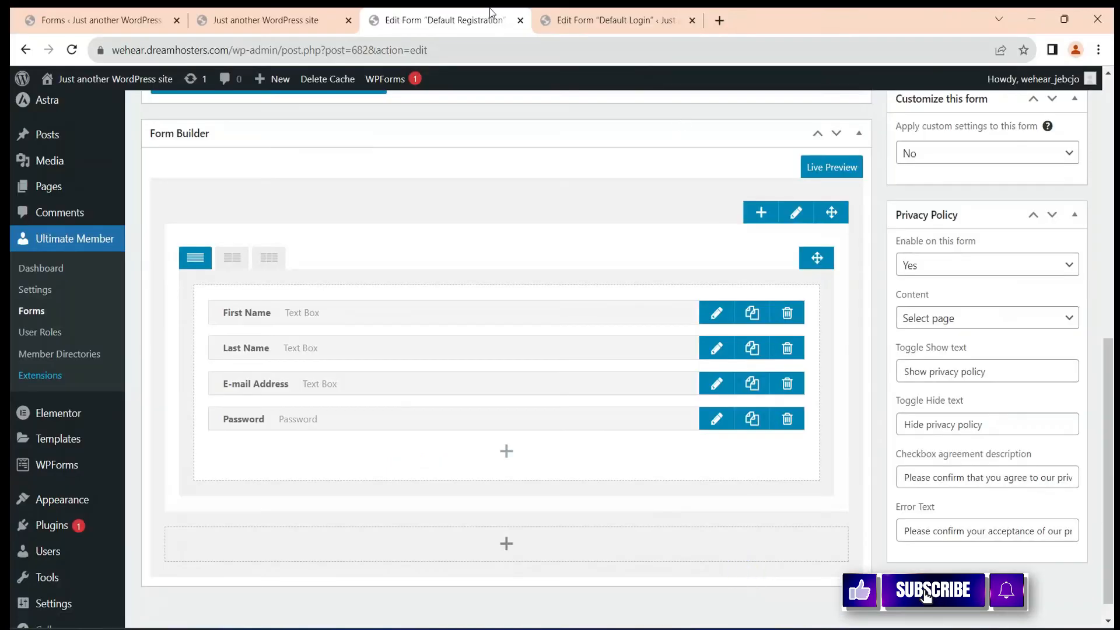
pyautogui.click(546, 13)
pyautogui.moveTo(115, 79)
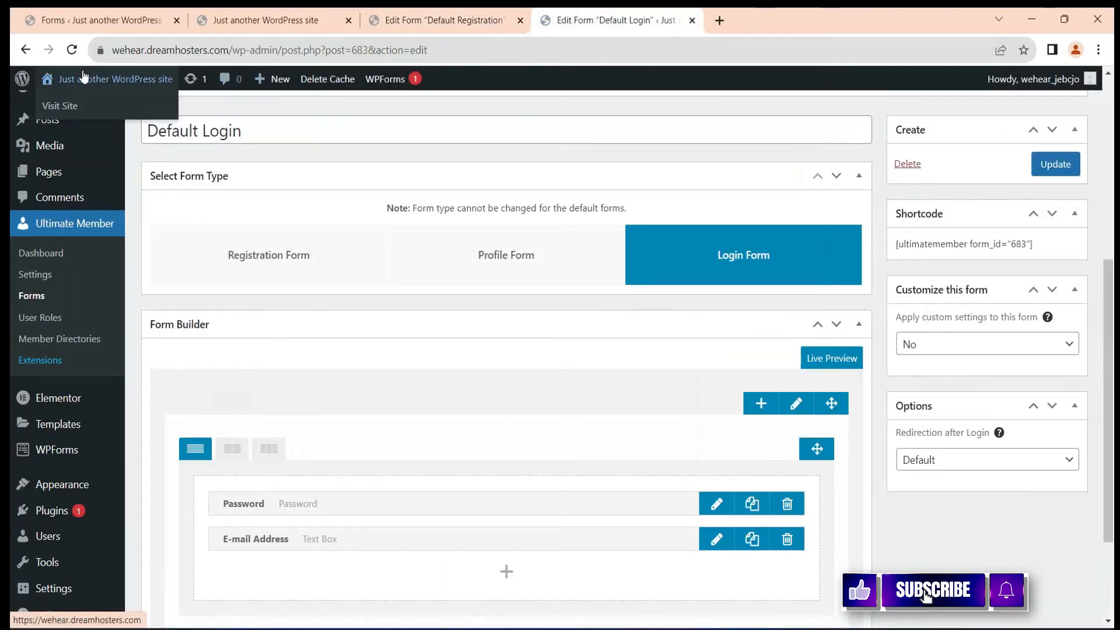
pyautogui.middleClick(71, 107)
pyautogui.click(758, 17)
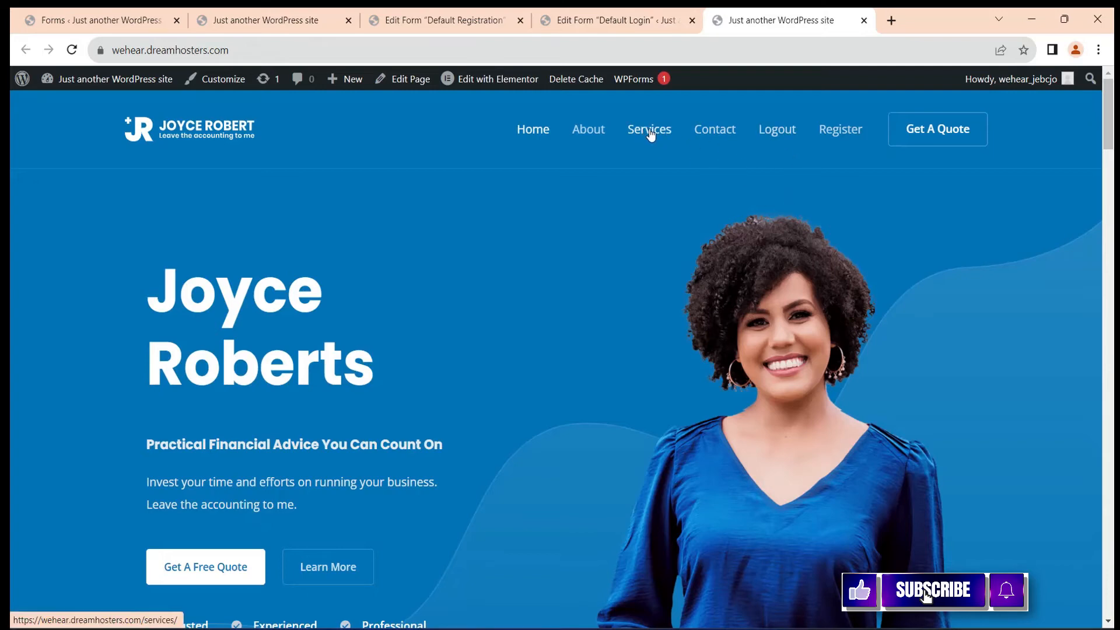
# - Open the WordPress menu editor and expand the Services item to its Ultimate Member Menu Settings
pyautogui.click(76, 17)
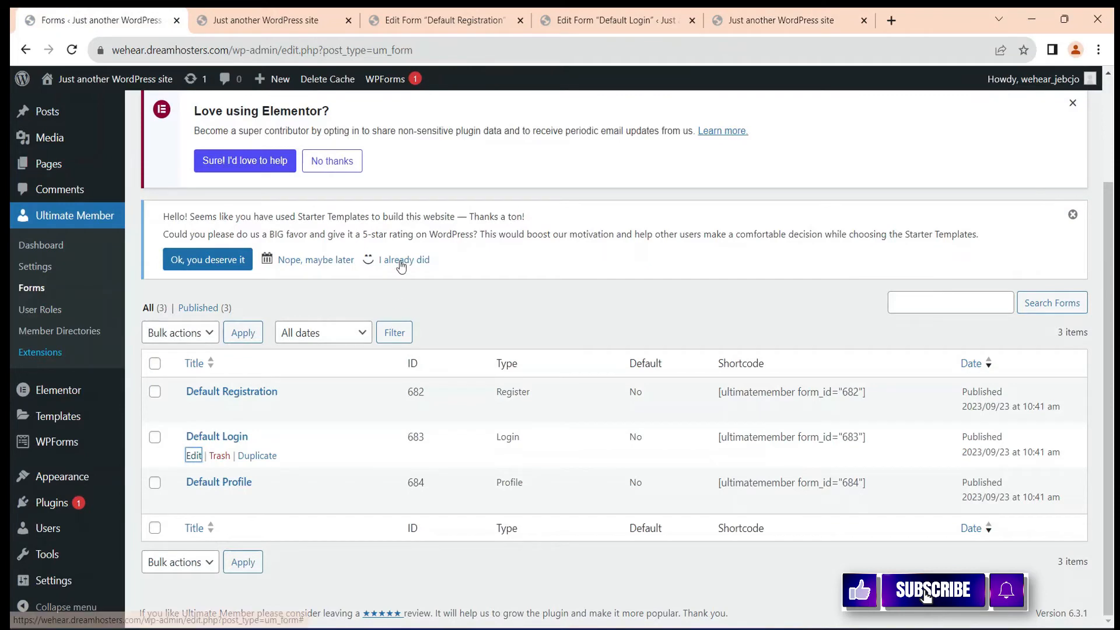
pyautogui.moveTo(80, 476)
pyautogui.click(146, 475)
pyautogui.scroll(-5, 700, 315)
pyautogui.scroll(-2, 711, 322)
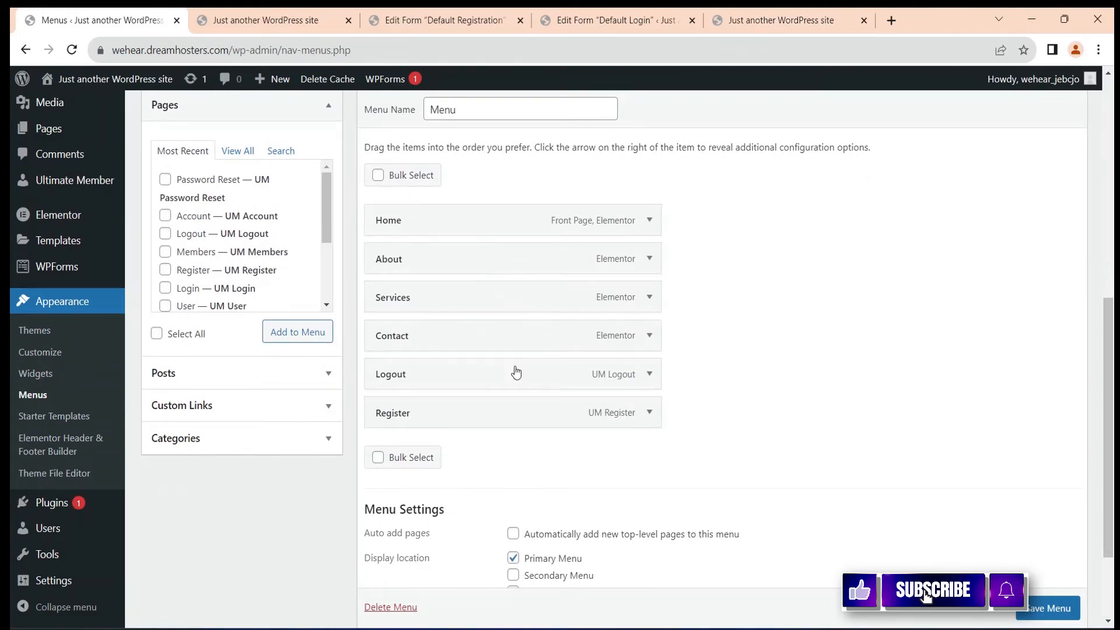
pyautogui.click(649, 300)
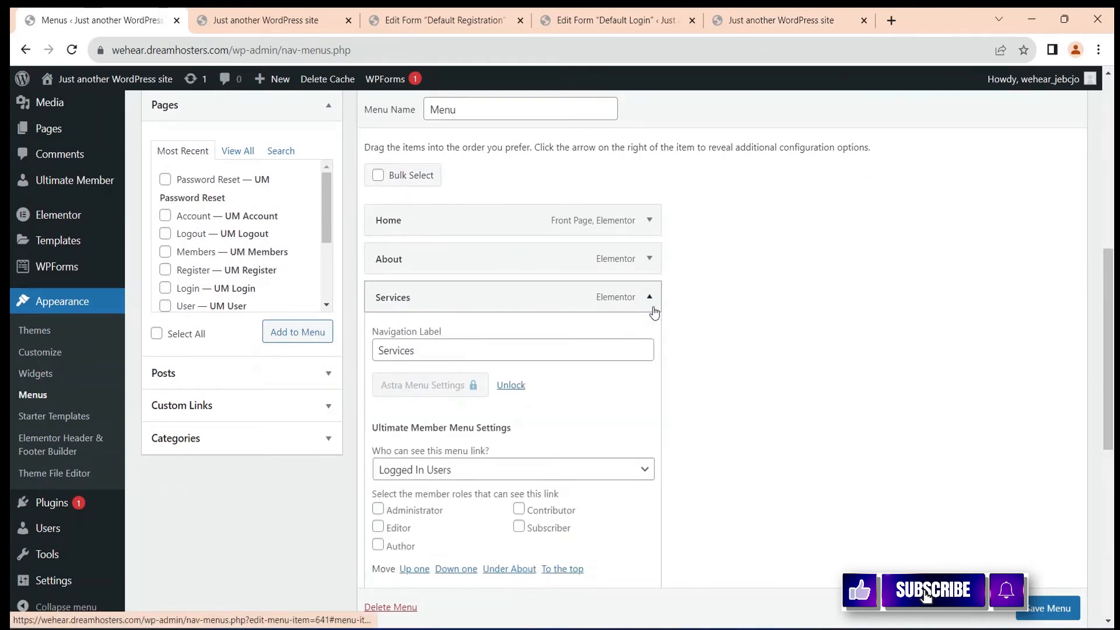
pyautogui.scroll(-3, 654, 314)
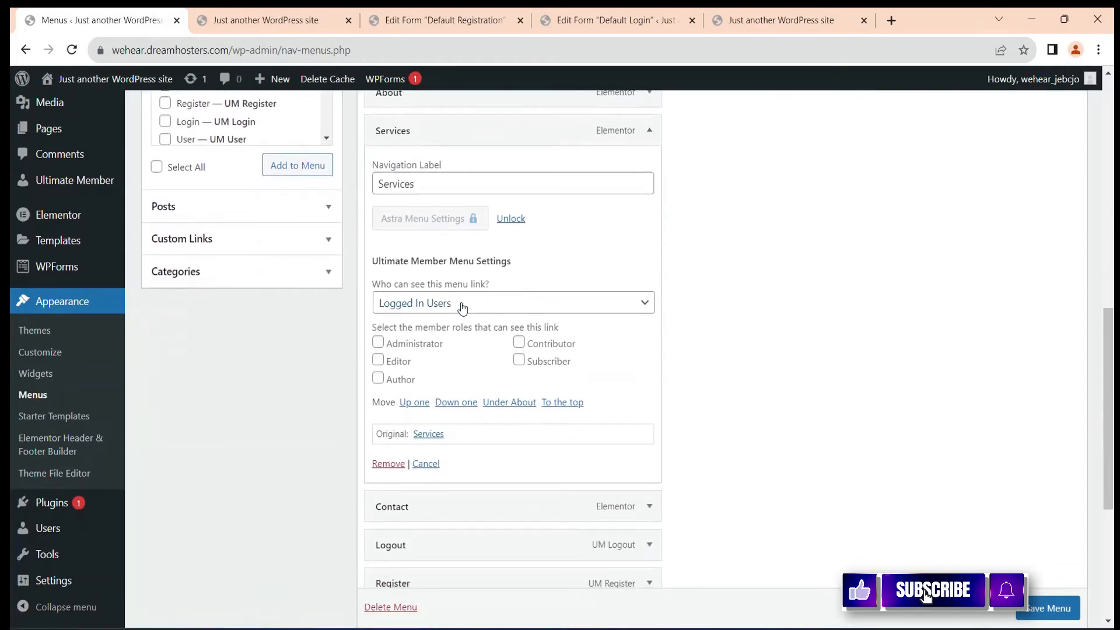
# - Set who can see the Services menu link to Logged In Users
pyautogui.click(623, 309)
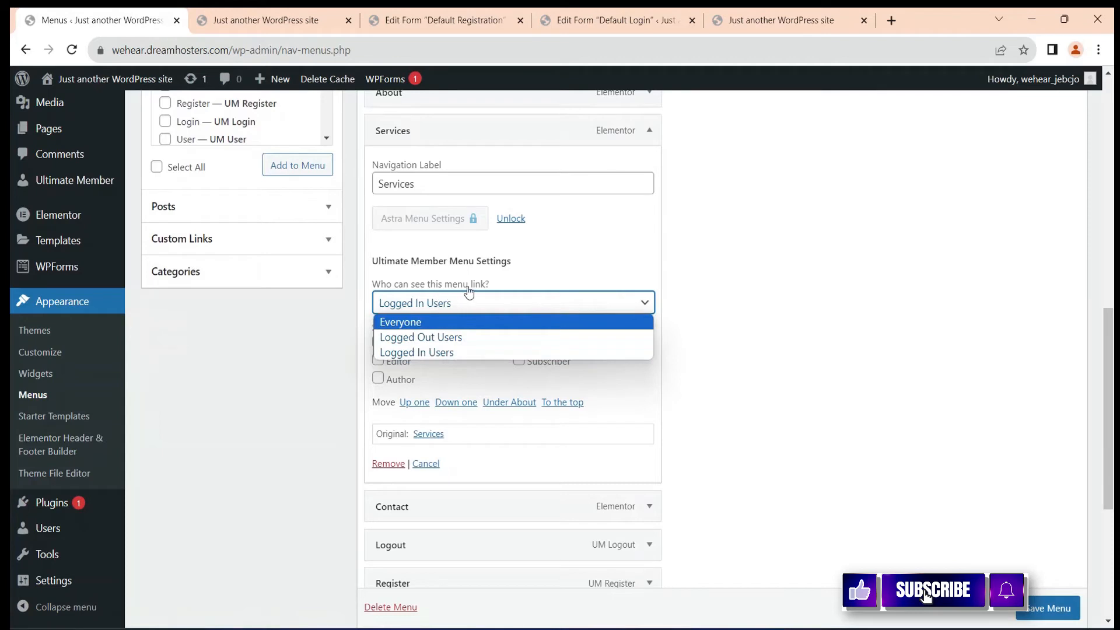
pyautogui.click(730, 292)
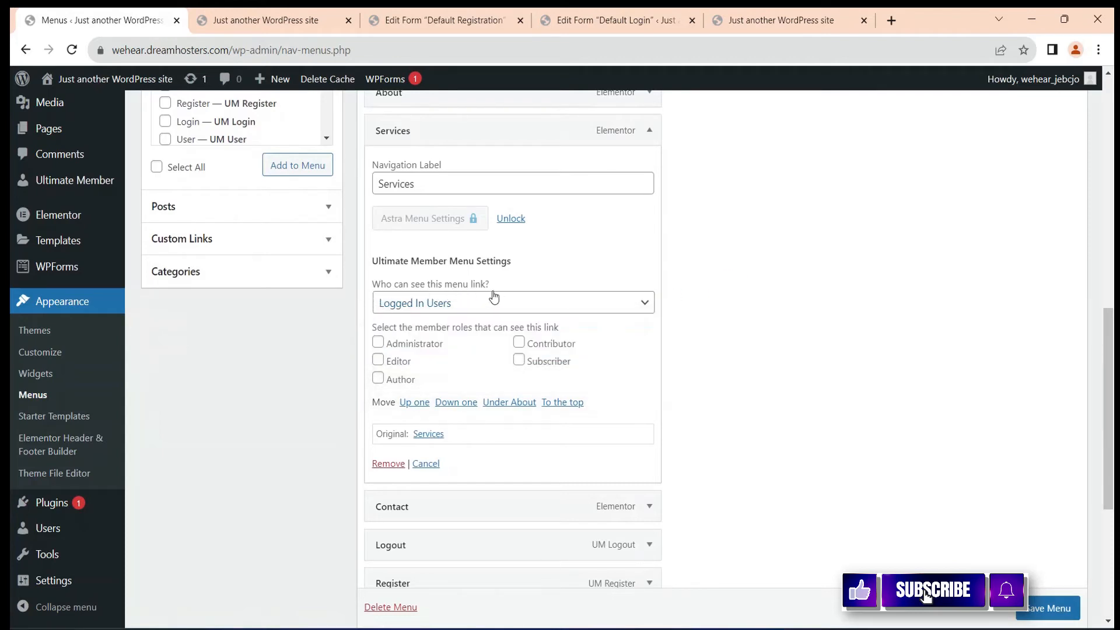
pyautogui.click(627, 303)
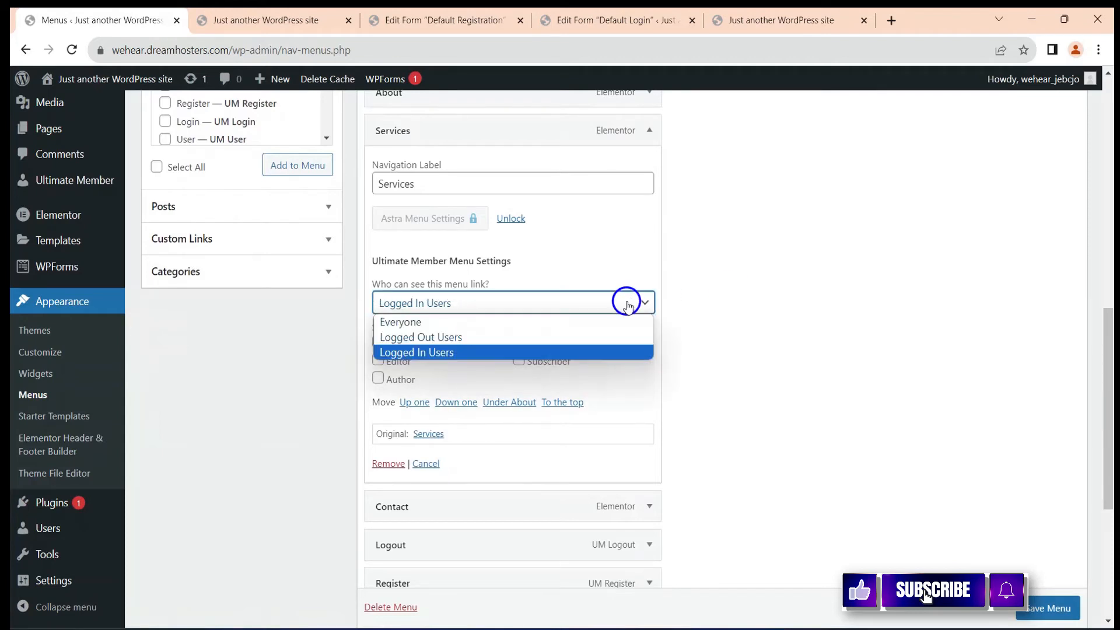
pyautogui.click(417, 352)
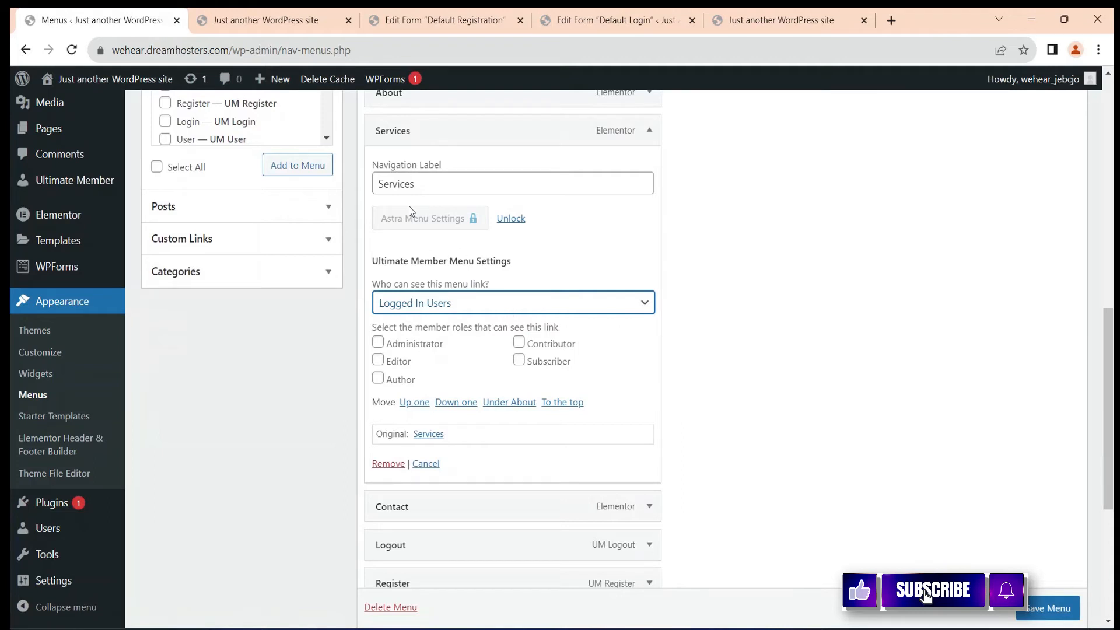
pyautogui.scroll(-3, 700, 297)
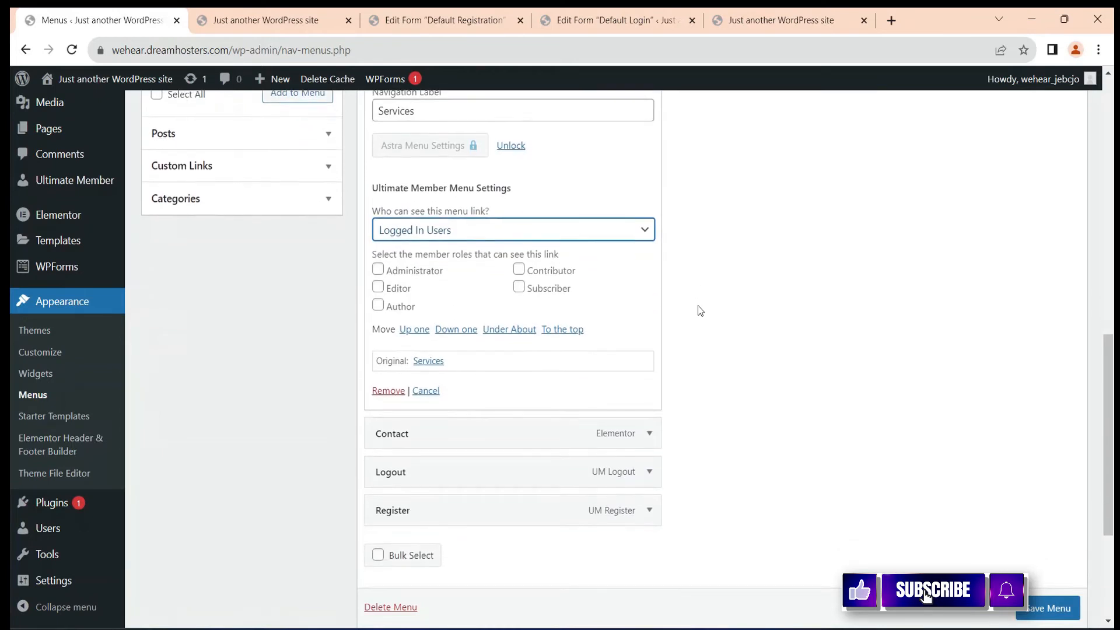
# - Save the menu and reload the incognito Register page to check which navigation links logged-out visitors get
pyautogui.scroll(-1, 1031, 610)
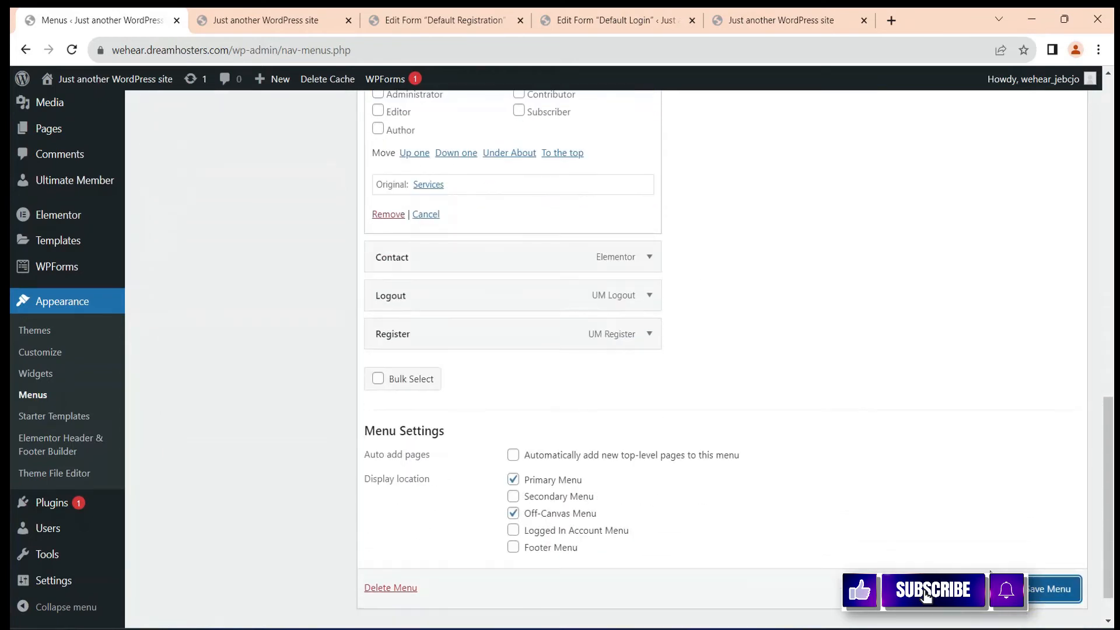
pyautogui.click(1053, 598)
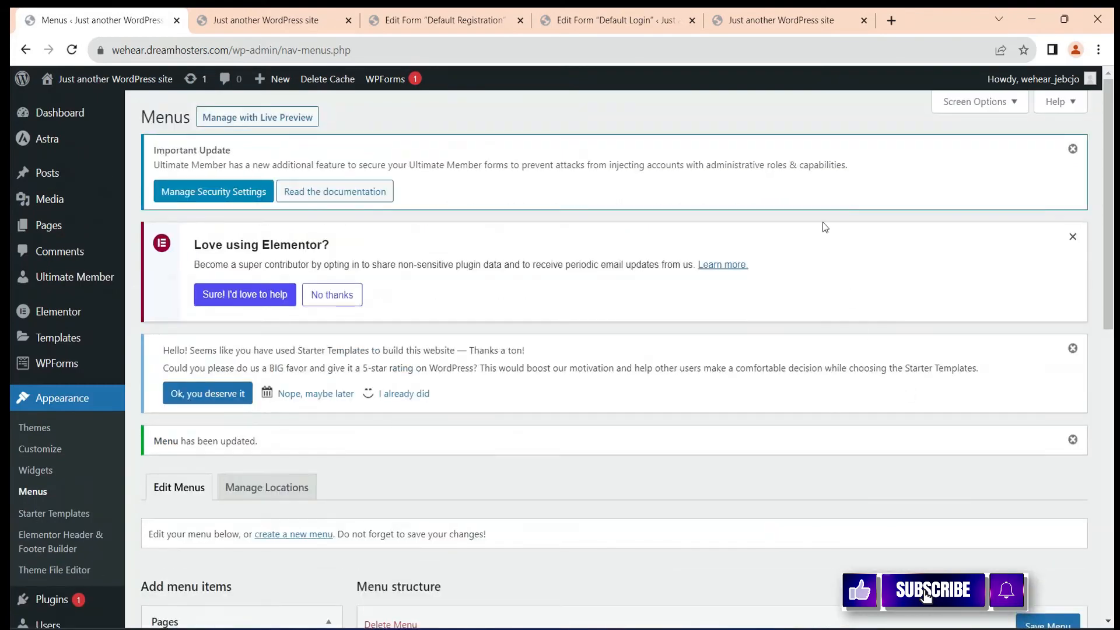
pyautogui.moveTo(835, 628)
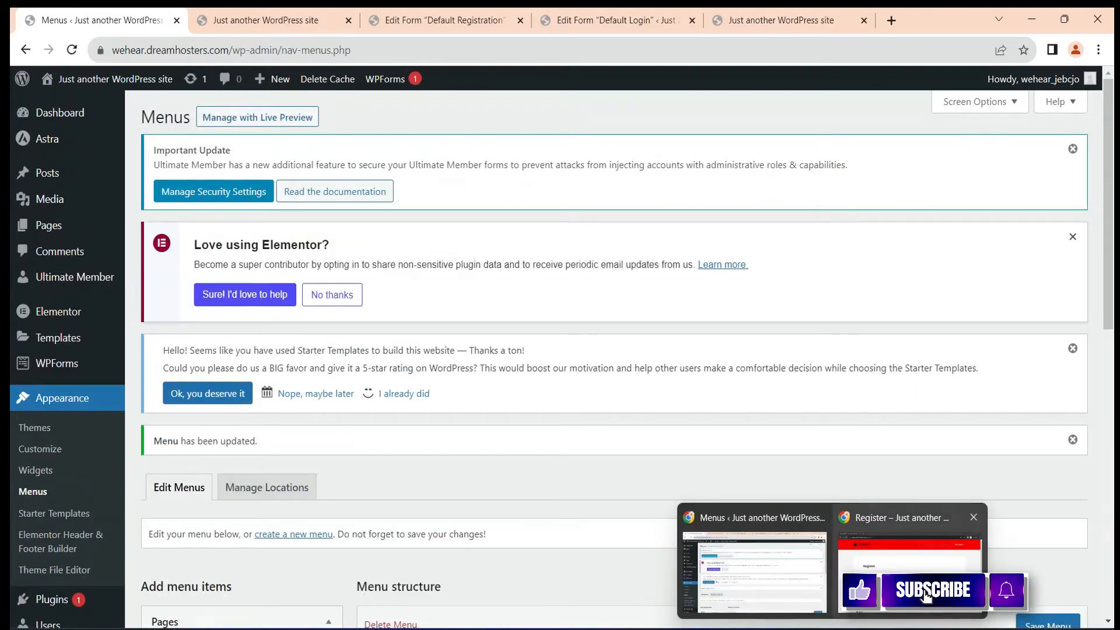
pyautogui.click(912, 563)
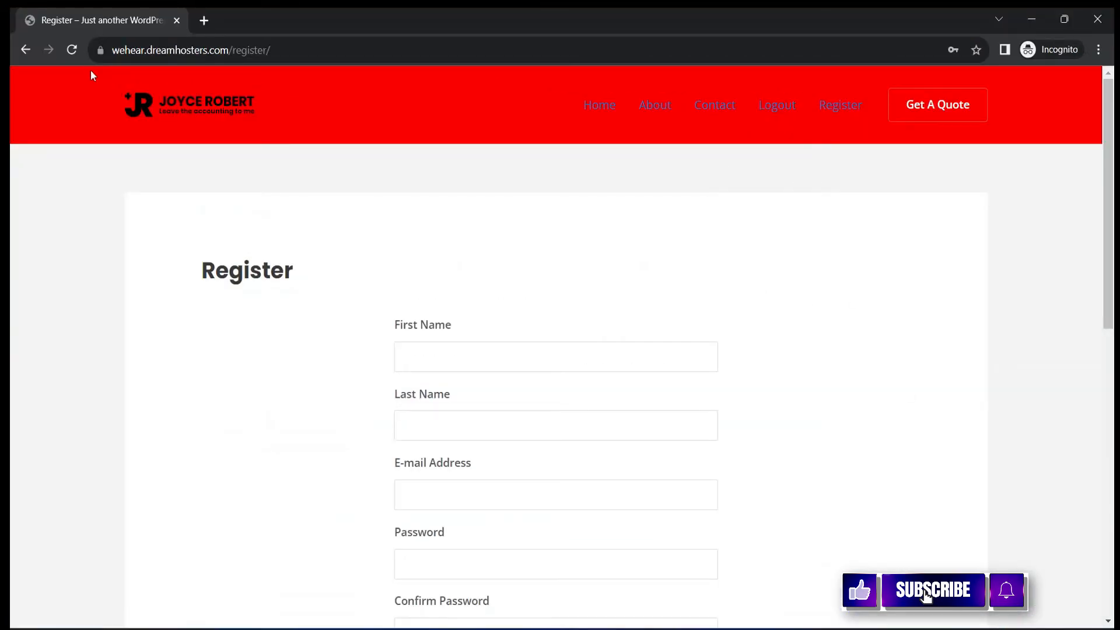
pyautogui.click(68, 55)
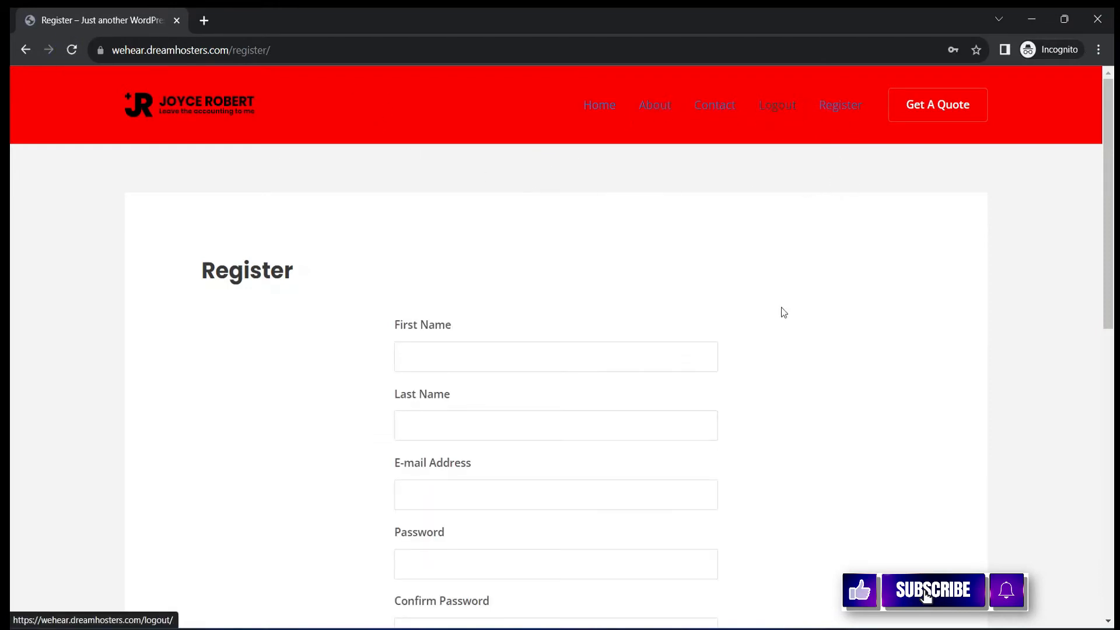
# - Compare the navigation menu of the logged-in homepage with the one on the incognito Register page
pyautogui.moveTo(834, 628)
pyautogui.click(762, 583)
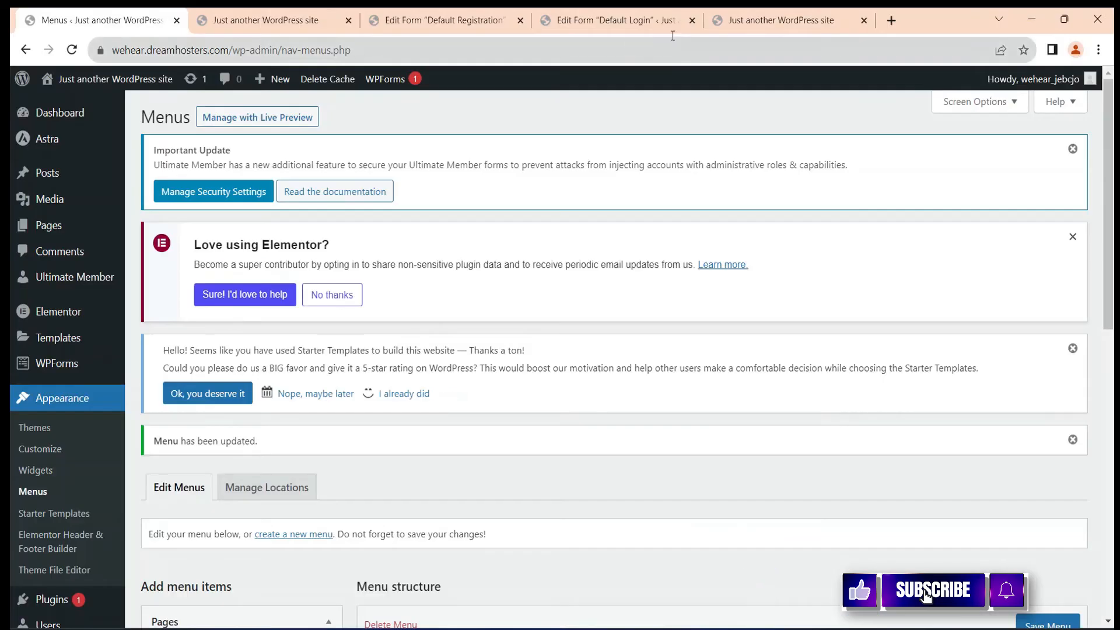
pyautogui.click(722, 22)
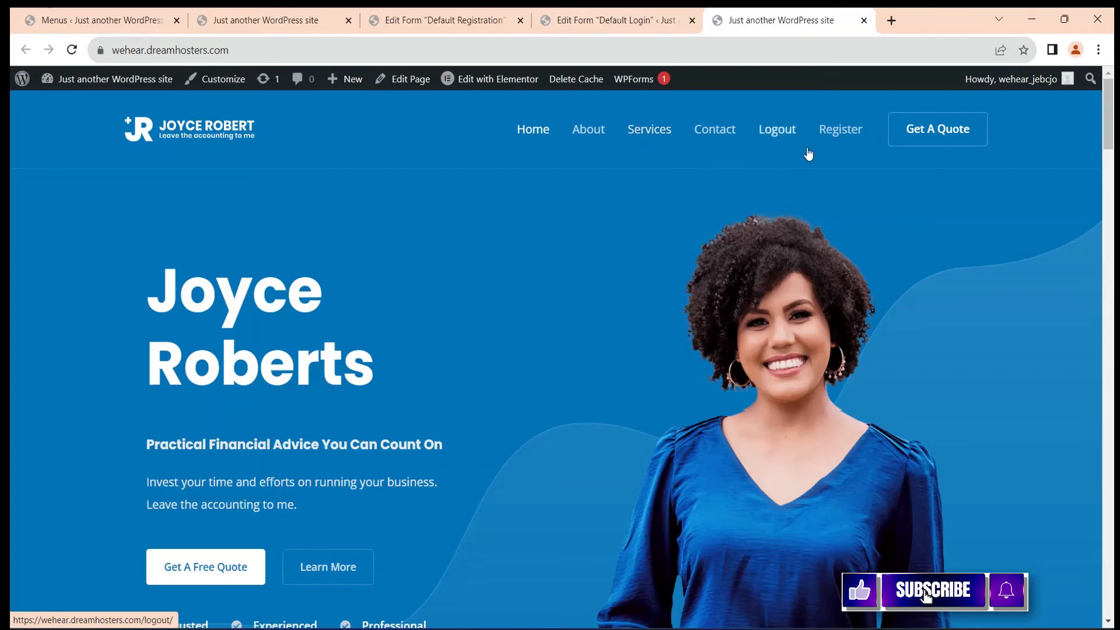
pyautogui.moveTo(863, 629)
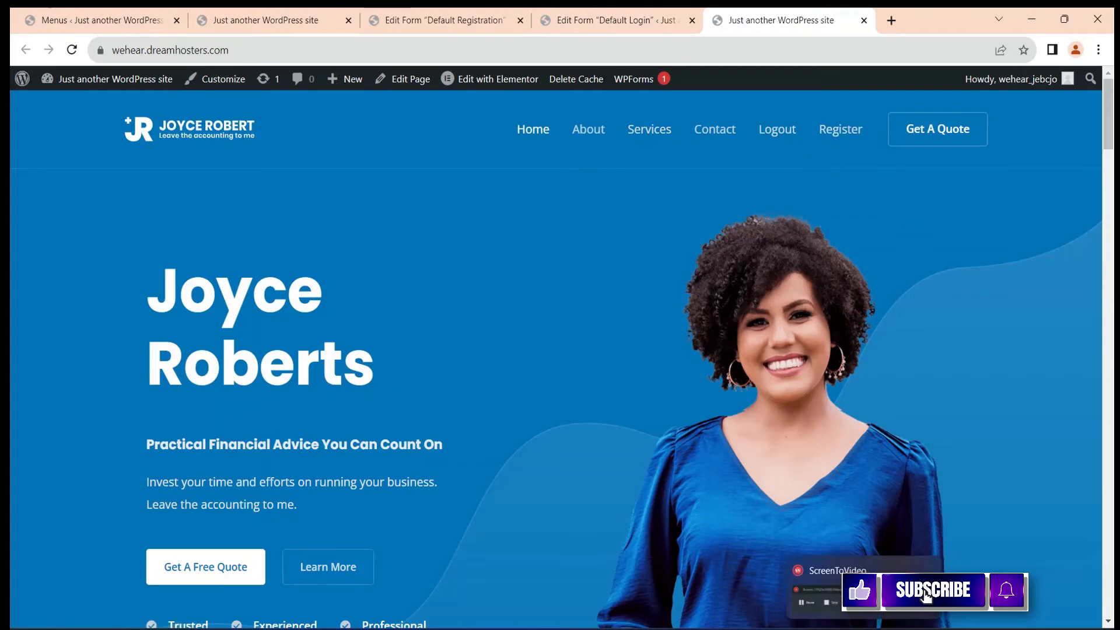
pyautogui.click(904, 566)
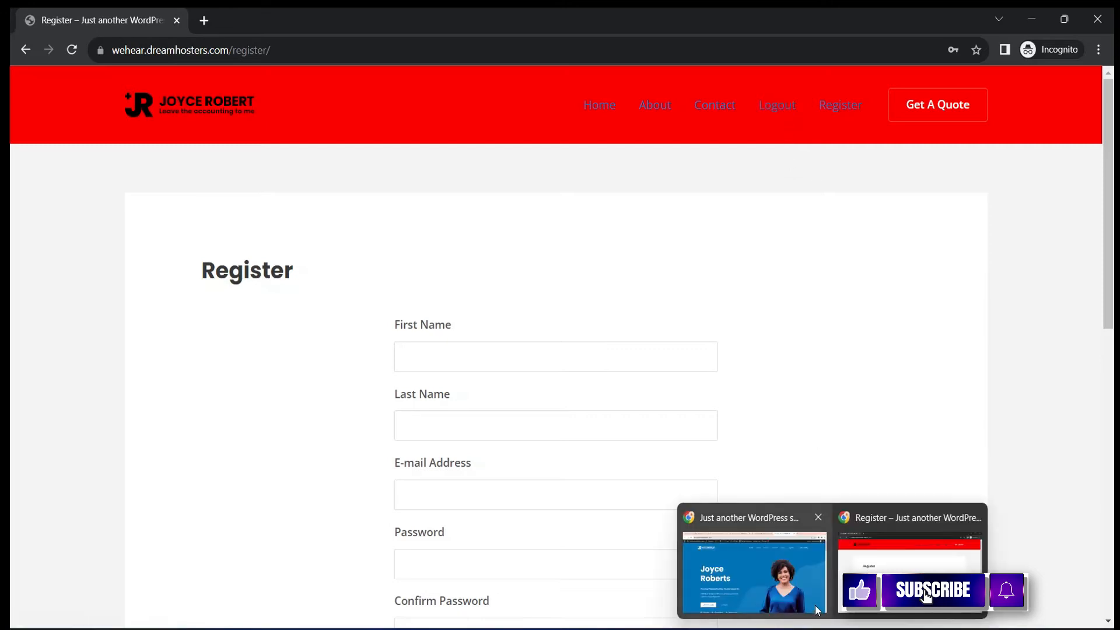
# - Restrict the Logout link in the WordPress menu editor to Logged In Users and save the menu
pyautogui.click(759, 557)
pyautogui.click(166, 11)
pyautogui.scroll(-10, 503, 415)
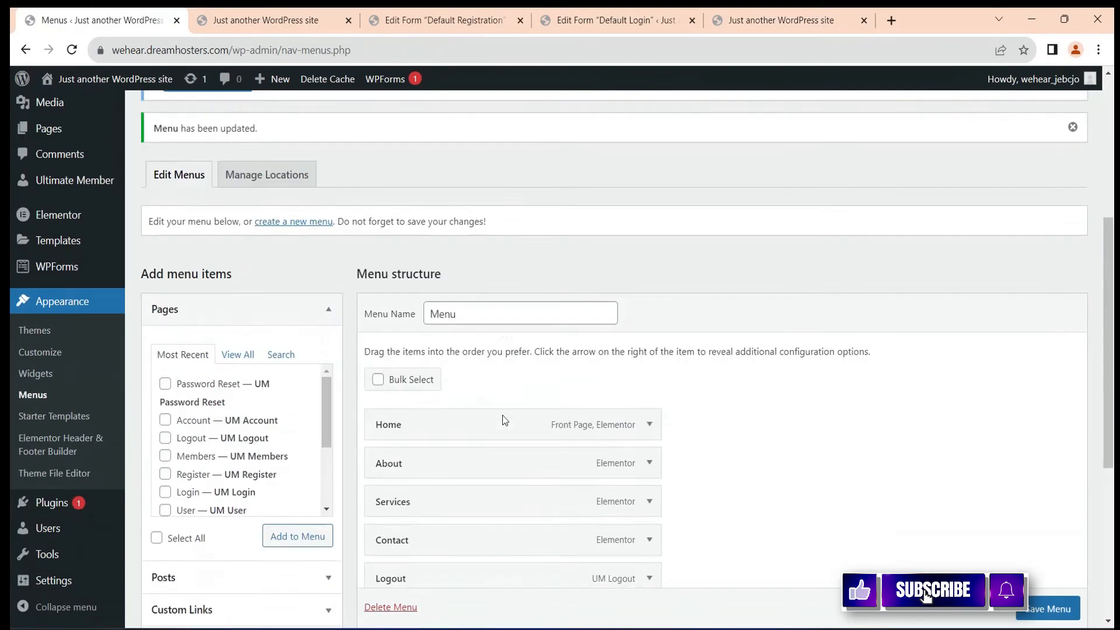
pyautogui.click(649, 368)
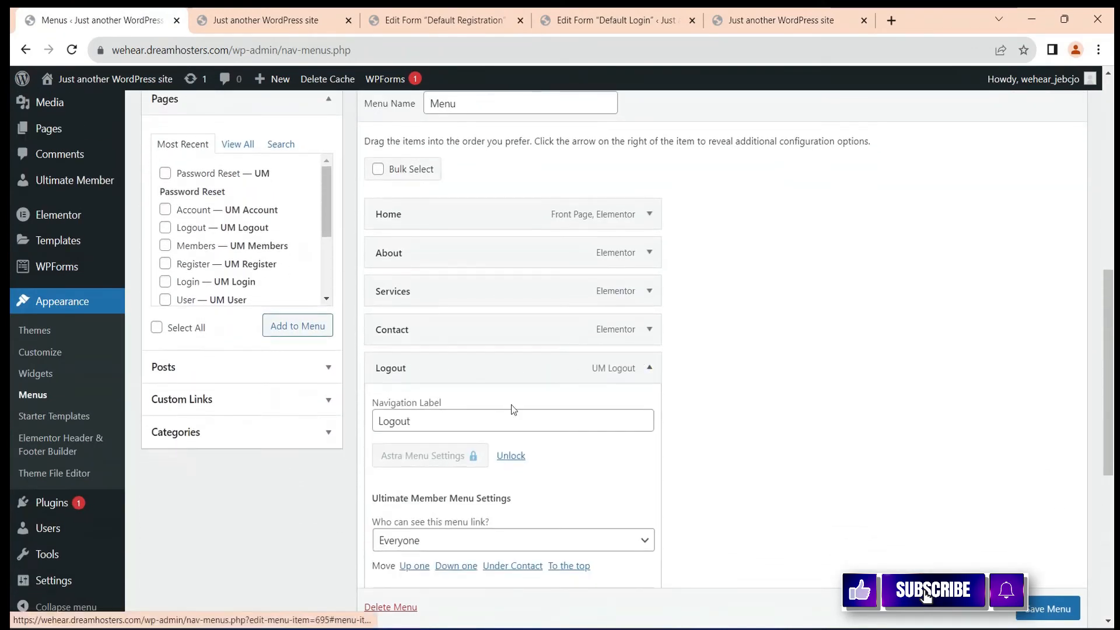
pyautogui.scroll(-3, 510, 427)
pyautogui.click(620, 416)
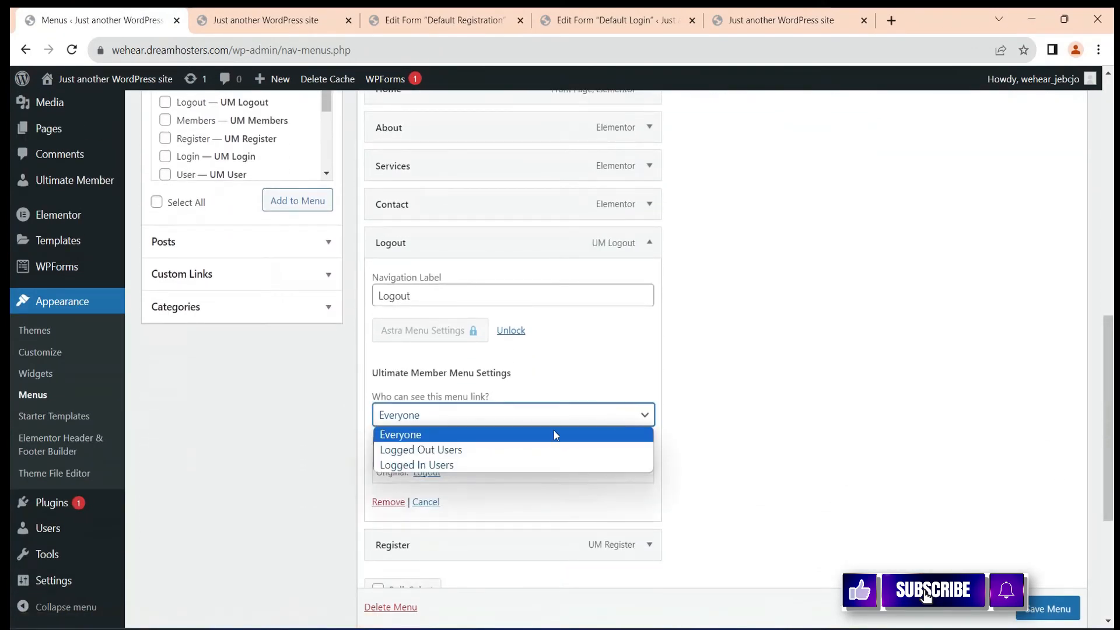
pyautogui.click(443, 464)
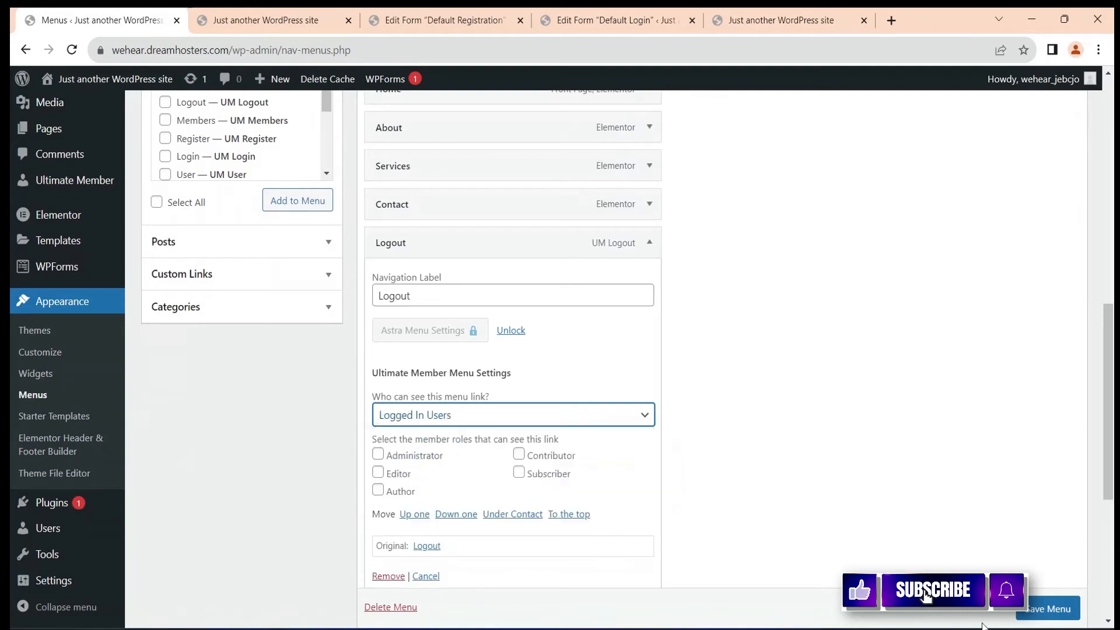
pyautogui.scroll(-1, 1038, 613)
pyautogui.click(1038, 612)
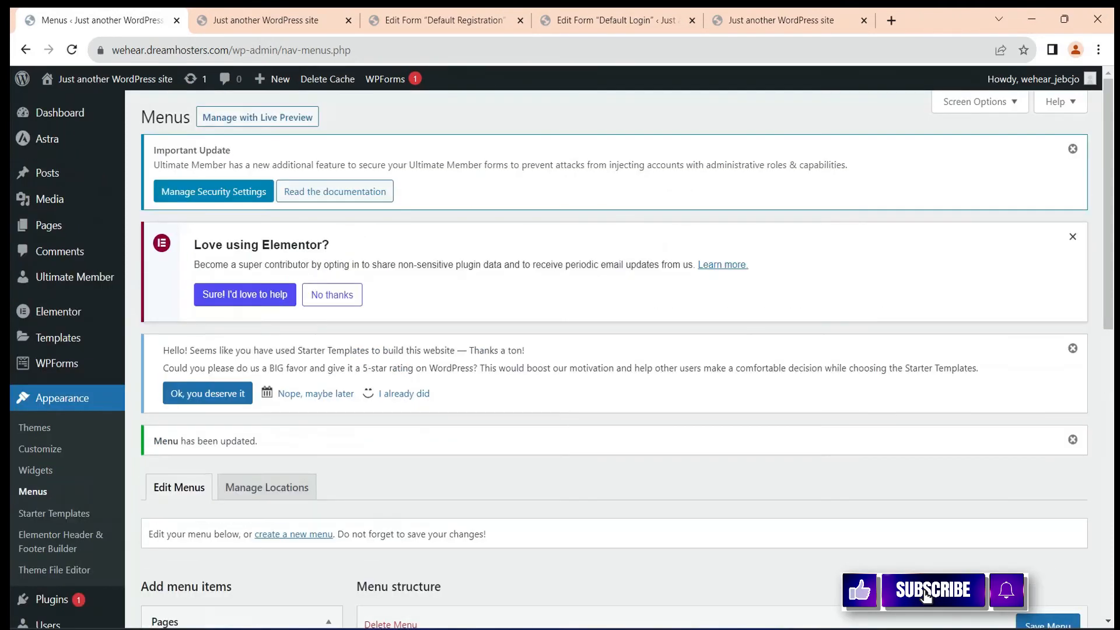
# - Reload the incognito Register page and the logged-in homepage to check the Logout and Register links in each menu
pyautogui.moveTo(833, 629)
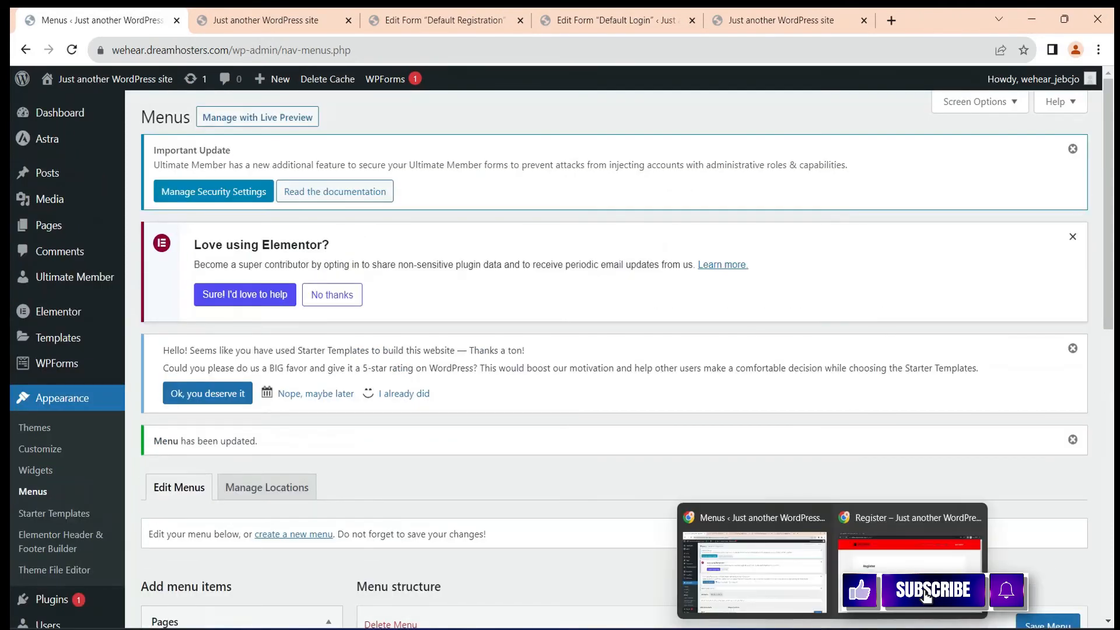
pyautogui.click(910, 560)
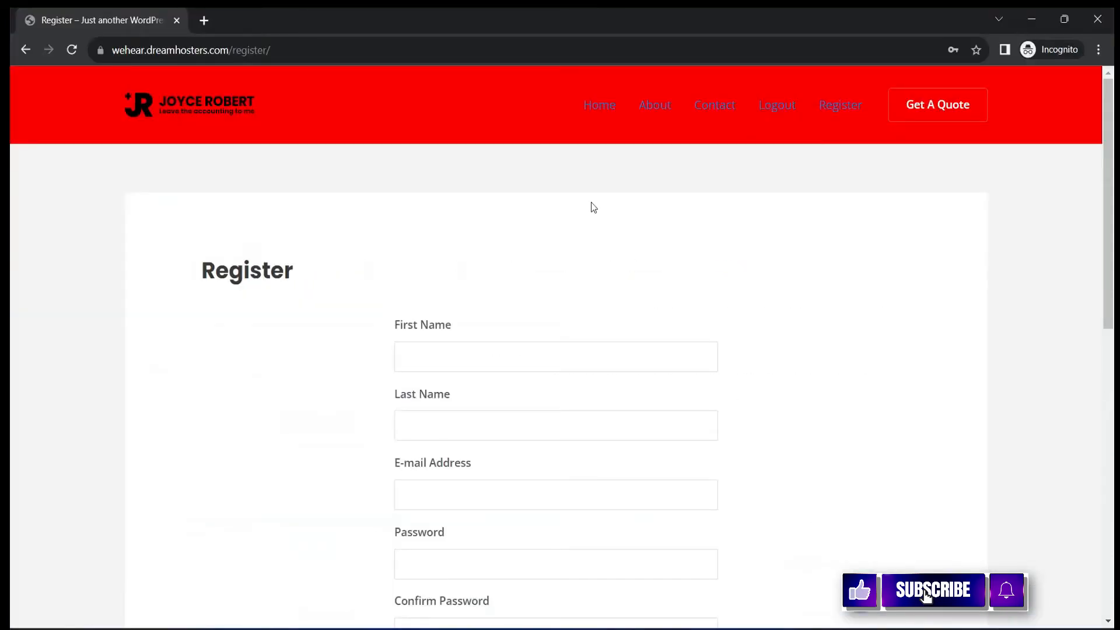
pyautogui.click(72, 49)
pyautogui.moveTo(798, 600)
pyautogui.click(758, 560)
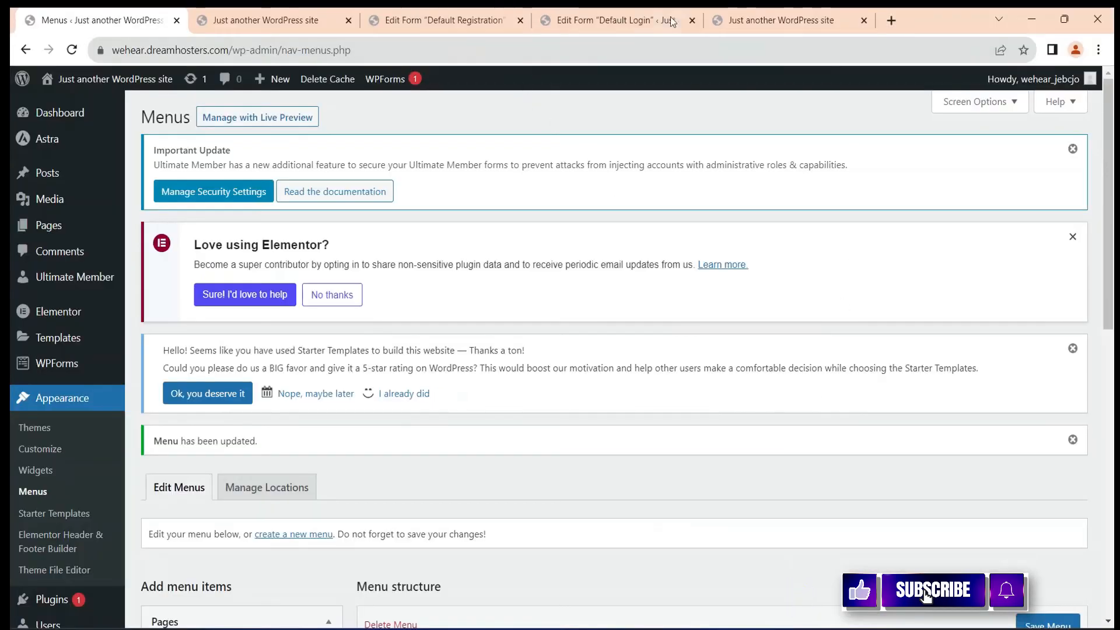
pyautogui.click(622, 22)
pyautogui.click(769, 20)
pyautogui.click(72, 50)
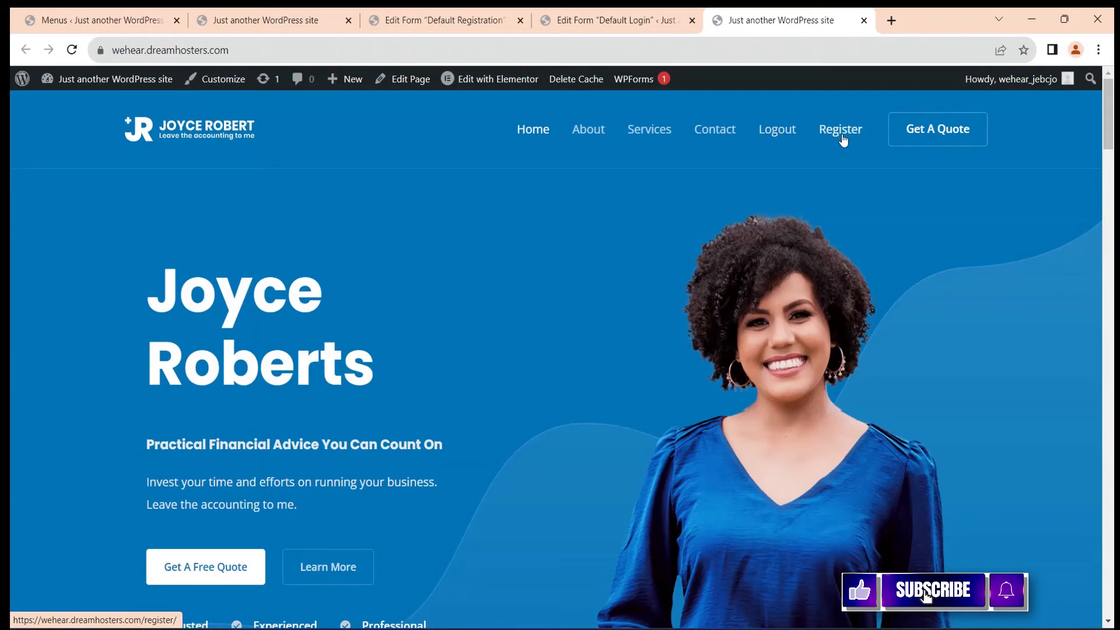
# - Restrict the Register link in the WordPress menu editor to Logged Out Users and save the menu
pyautogui.click(102, 20)
pyautogui.scroll(-6, 576, 404)
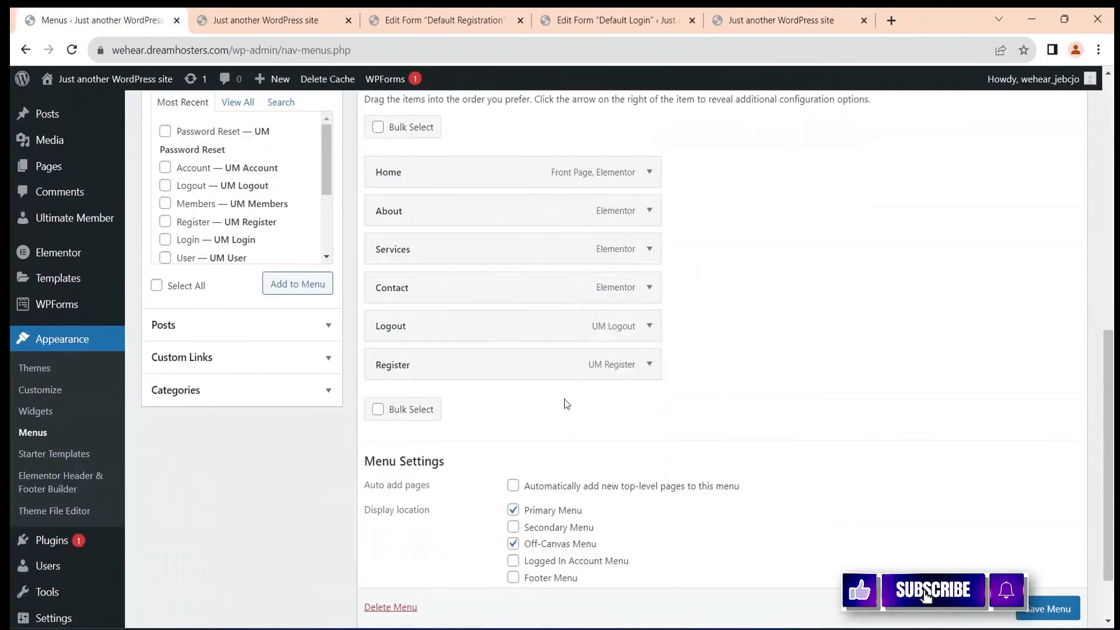
pyautogui.click(649, 363)
pyautogui.scroll(-3, 657, 404)
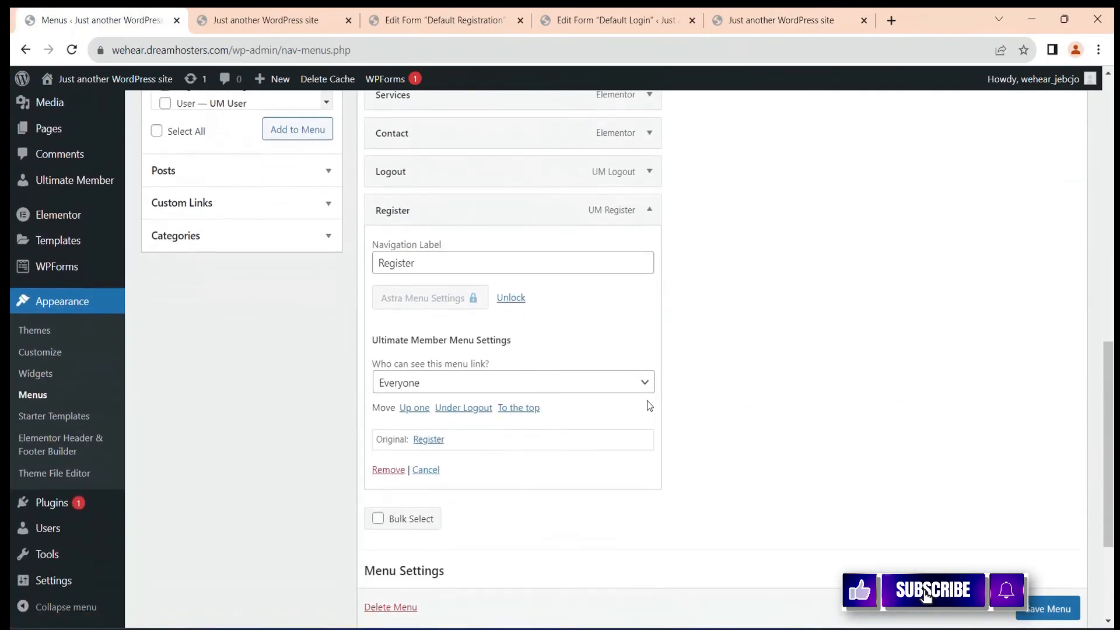
pyautogui.click(642, 383)
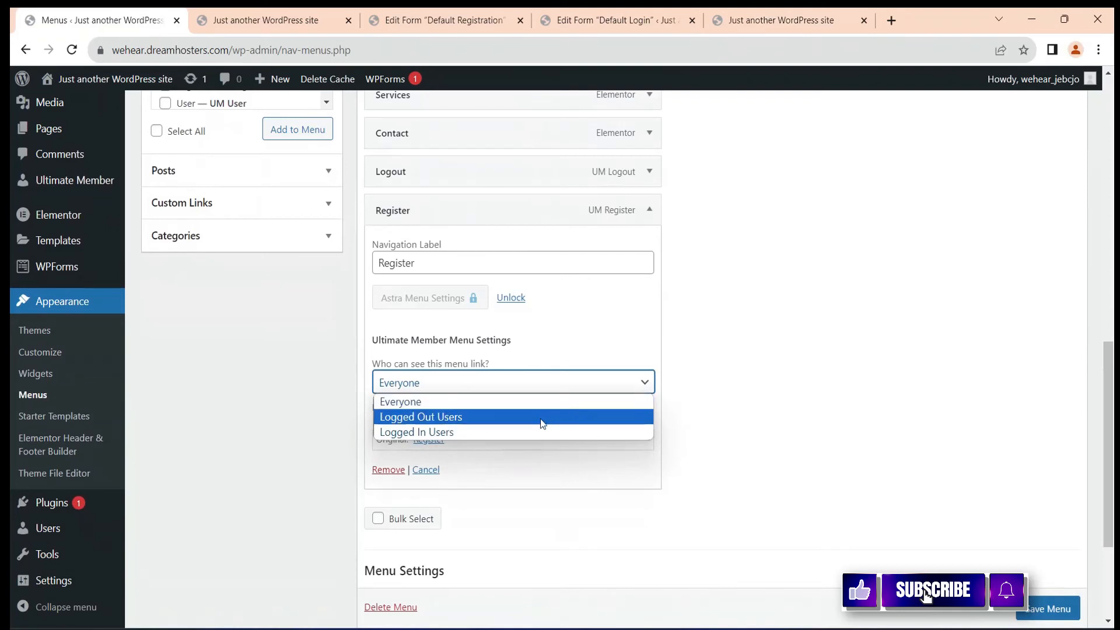
pyautogui.click(458, 416)
pyautogui.scroll(-1, 1039, 612)
pyautogui.click(1036, 609)
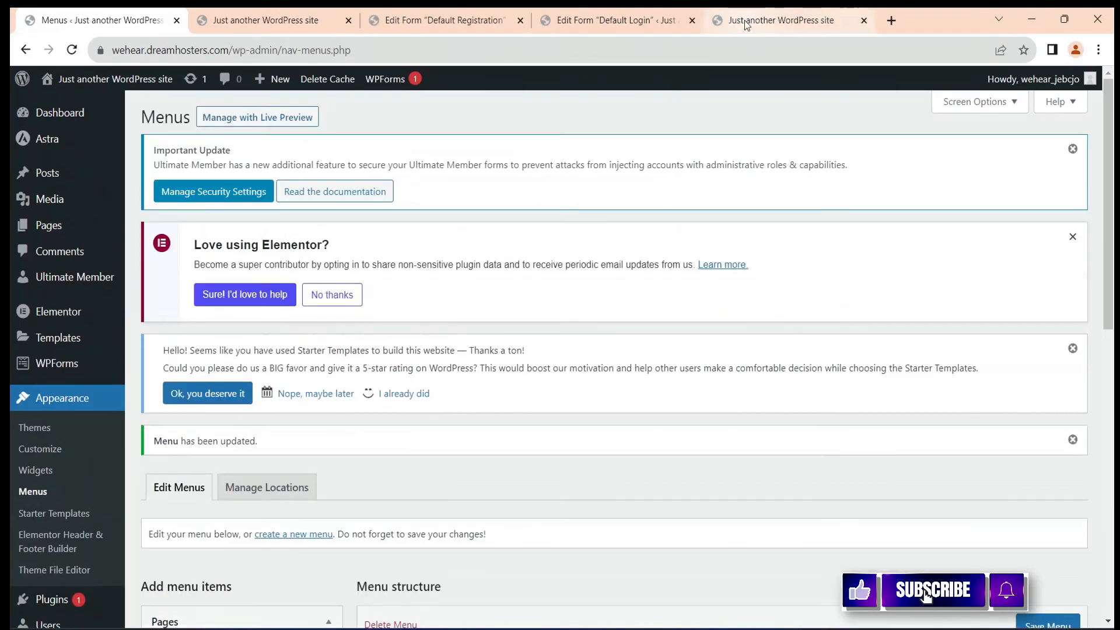
# - Reload the logged-in homepage and compare its navigation links with those on the incognito Register page
pyautogui.click(745, 25)
pyautogui.click(72, 50)
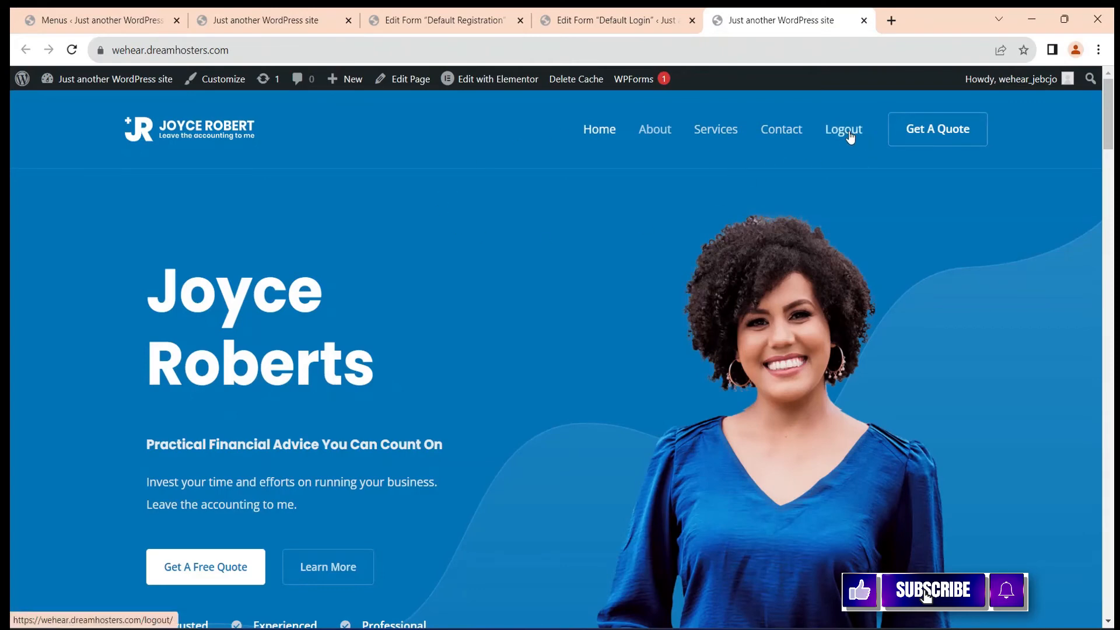
pyautogui.click(836, 628)
pyautogui.click(884, 569)
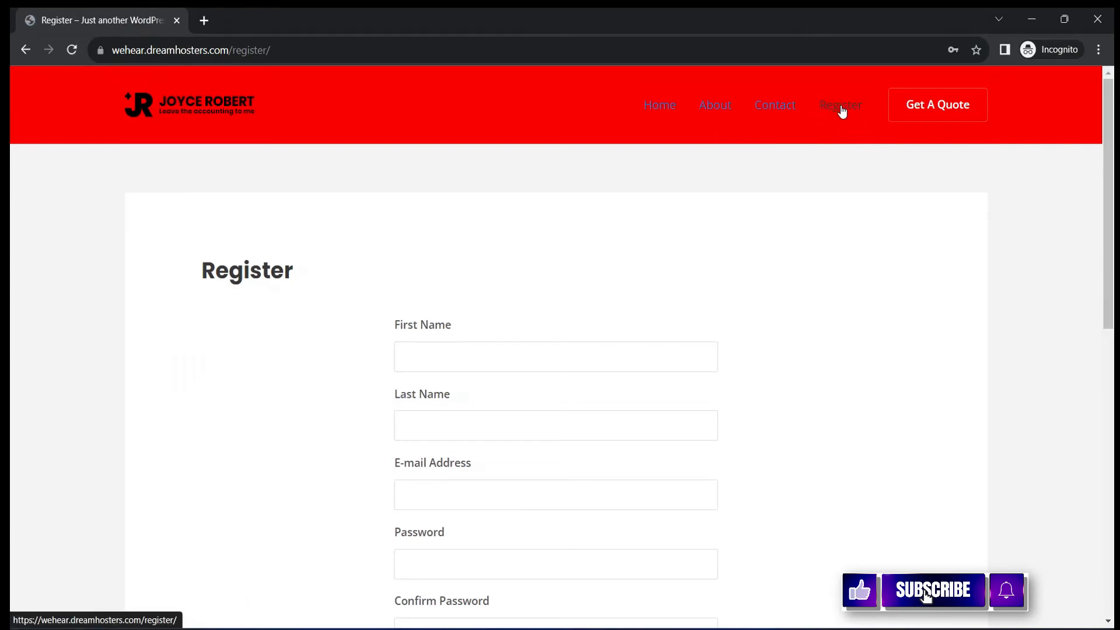
# - Check the topic list on the Ultimate Member Guide slide in the image viewer and return to the WordPress menu editor
pyautogui.click(799, 628)
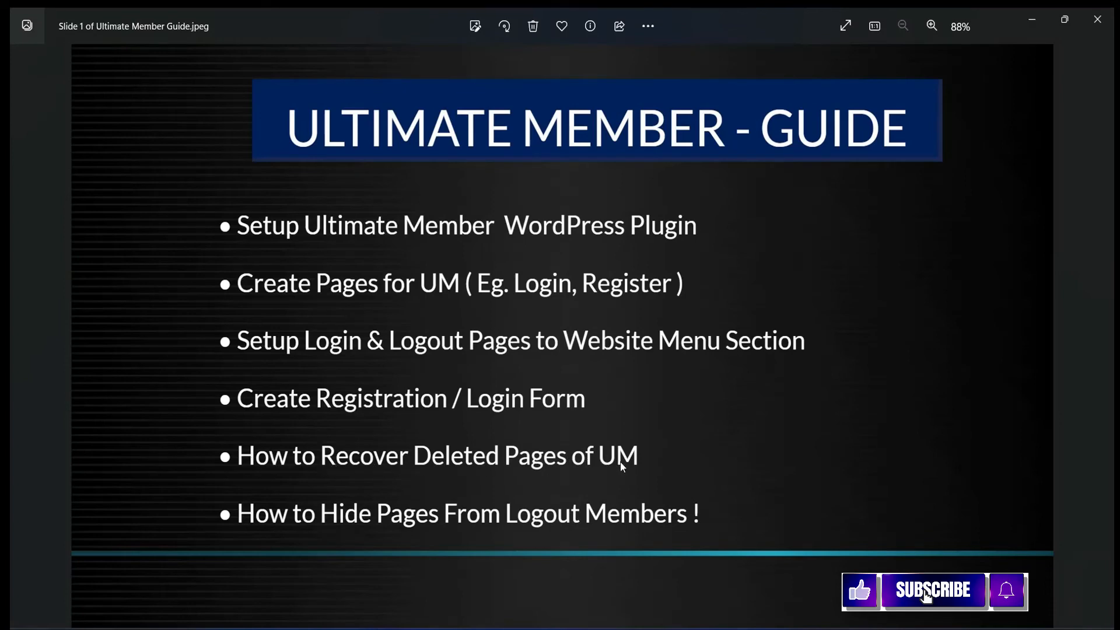
pyautogui.moveTo(834, 628)
pyautogui.click(752, 560)
pyautogui.click(110, 13)
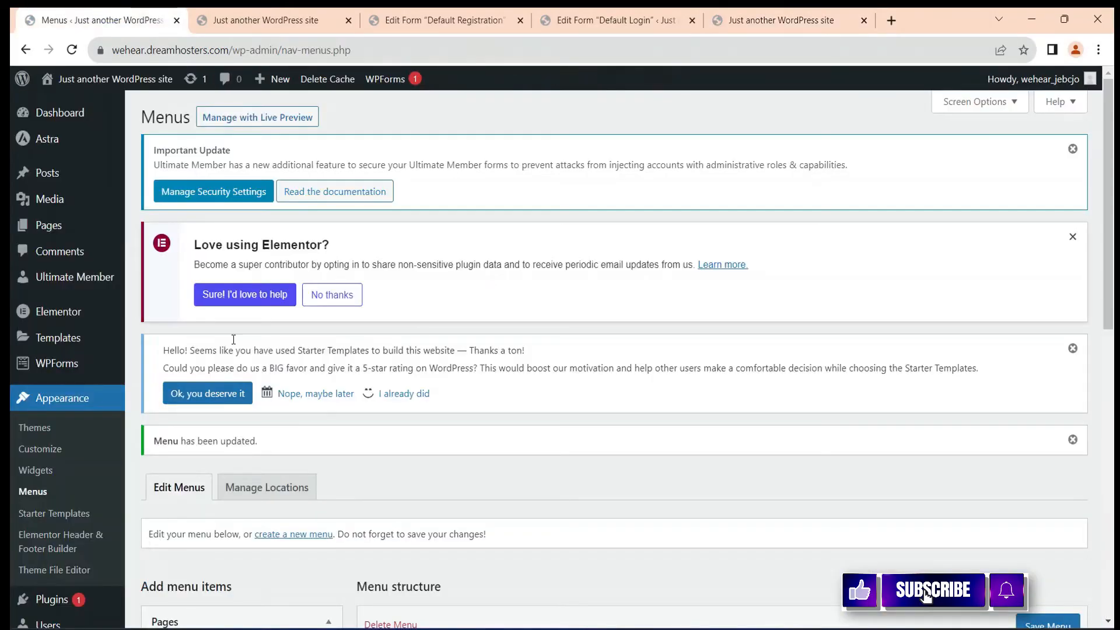
# - Open the WordPress Pages list and select the Login and Account pages of Ultimate Member
pyautogui.click(141, 227)
pyautogui.scroll(-3, 408, 320)
pyautogui.scroll(-3, 408, 324)
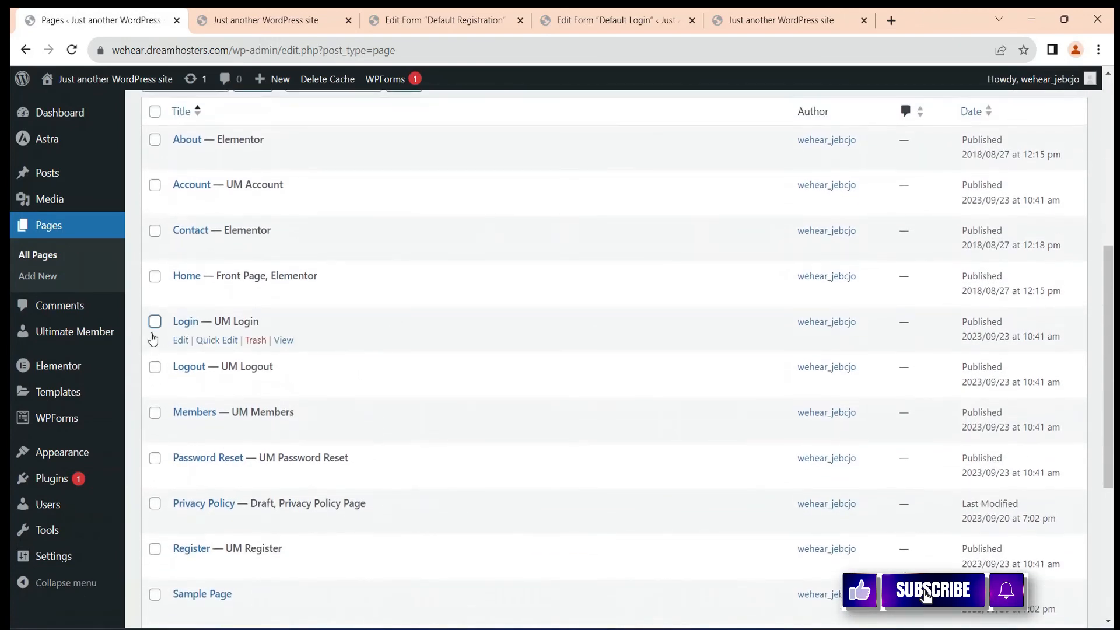
pyautogui.click(154, 321)
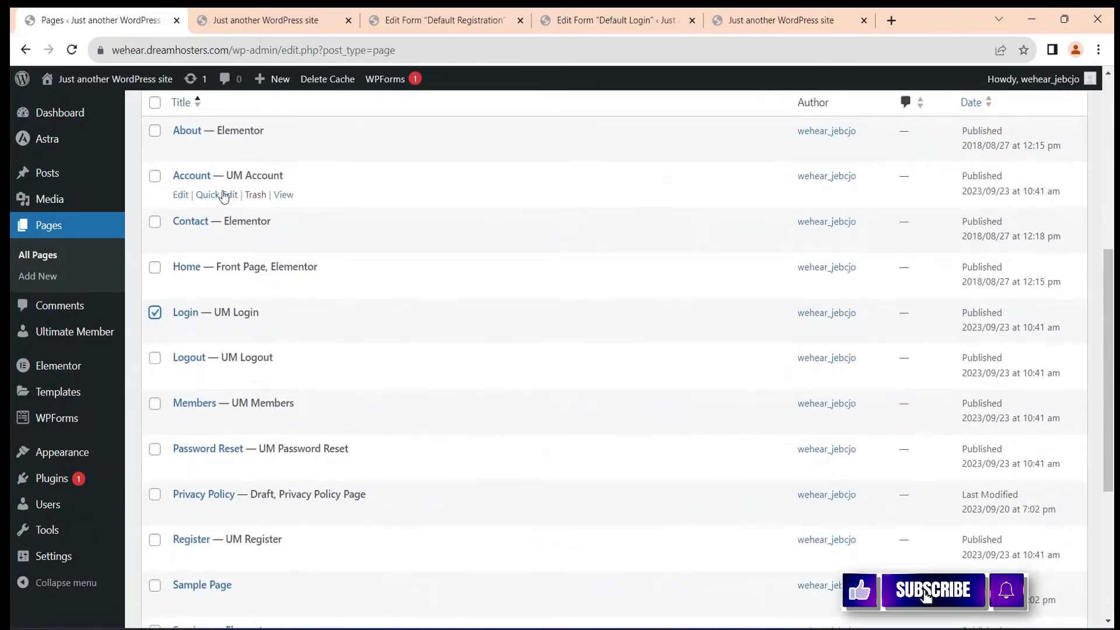
pyautogui.click(155, 183)
pyautogui.scroll(-1, 344, 204)
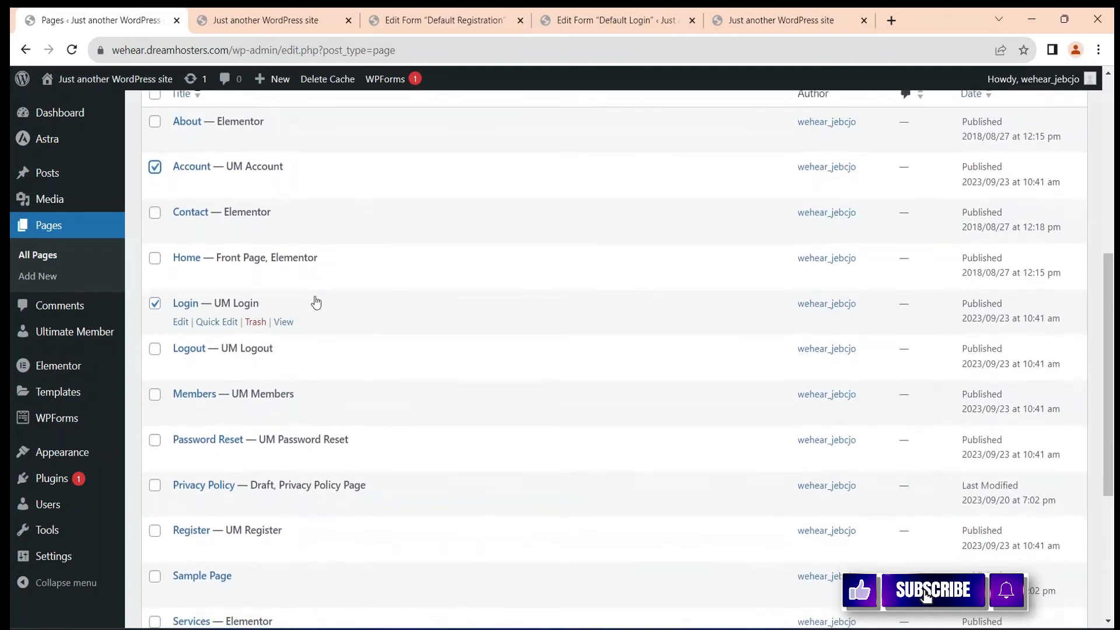
# - Add the Ultimate Member pages Logout, Members, Register and User to the selection
pyautogui.click(155, 321)
pyautogui.scroll(-1, 156, 338)
pyautogui.click(155, 341)
pyautogui.scroll(-1, 156, 350)
pyautogui.scroll(-1, 265, 408)
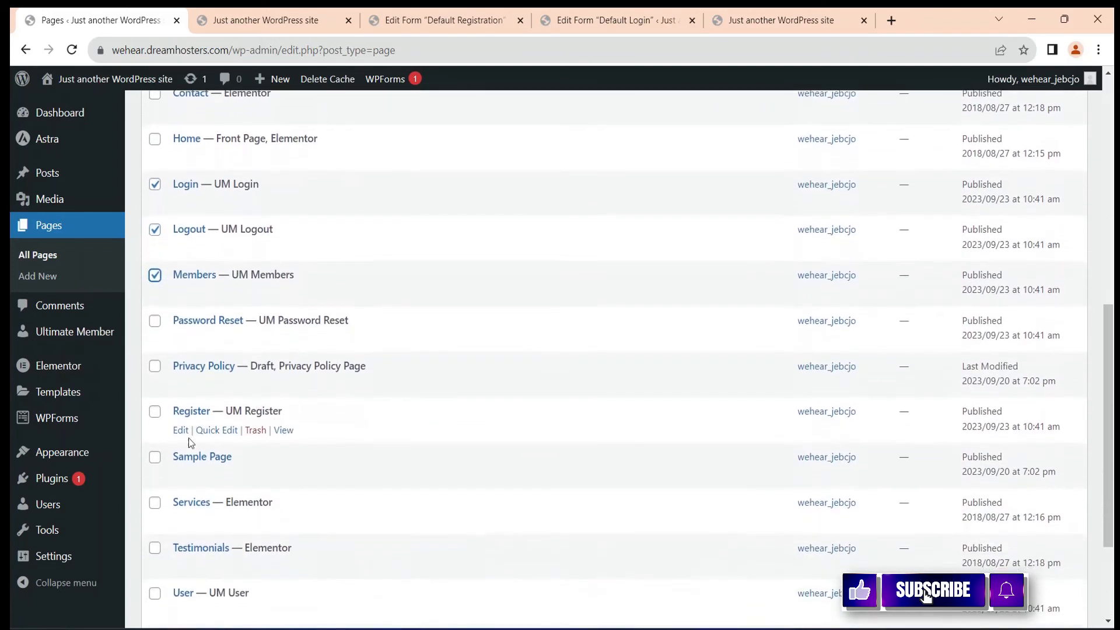
pyautogui.click(155, 407)
pyautogui.scroll(-2, 243, 420)
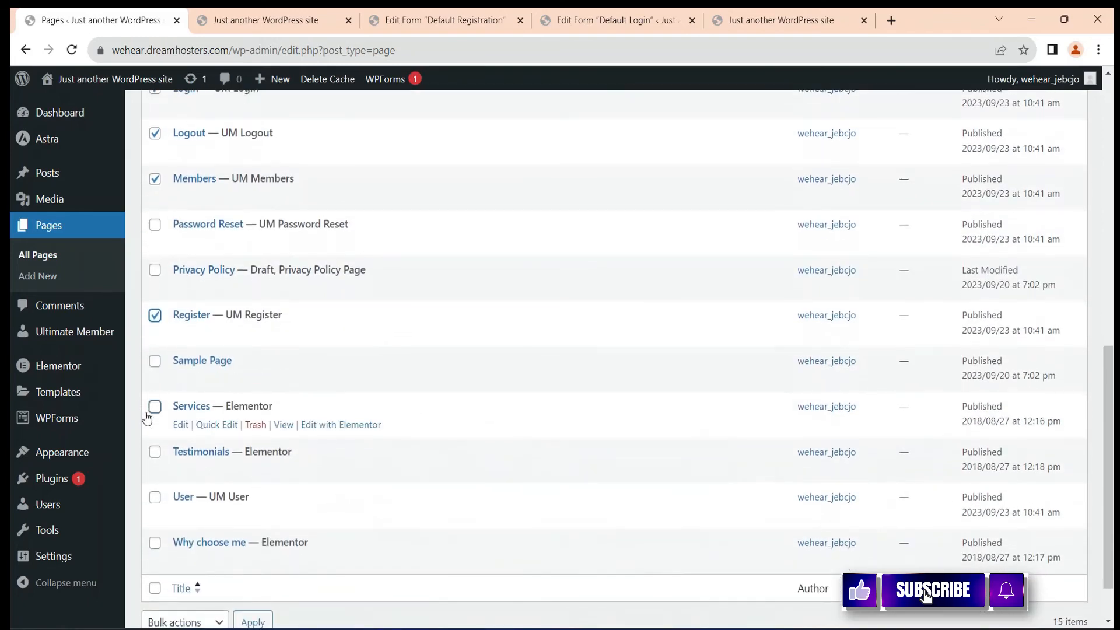
pyautogui.click(154, 497)
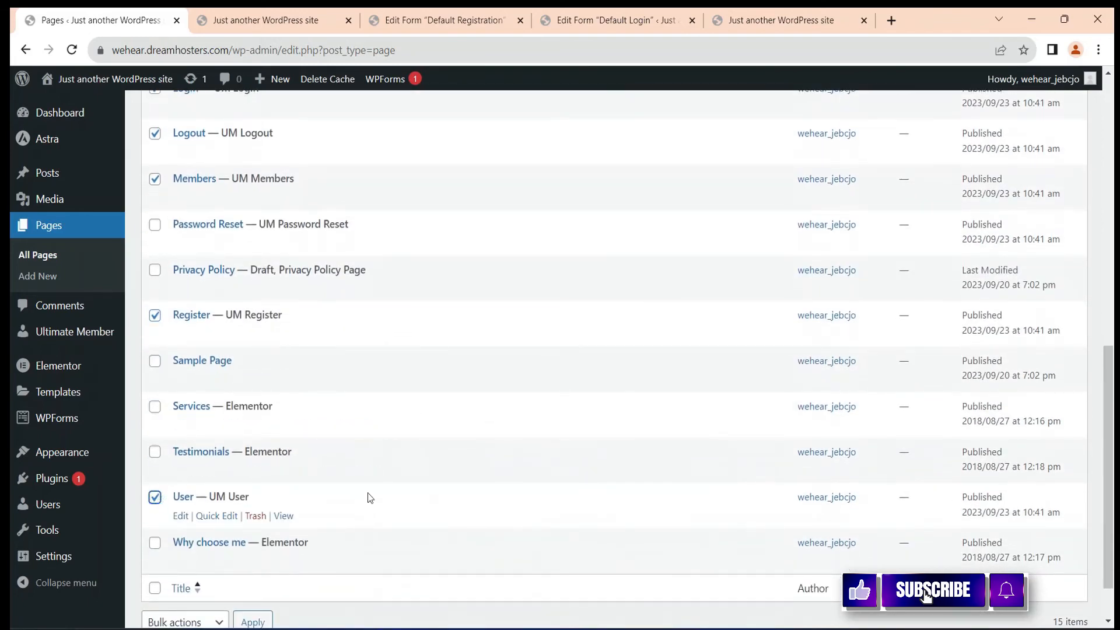
# - Review the selected pages for missing Ultimate Member ones and add Password Reset to the selection
pyautogui.scroll(4, 379, 481)
pyautogui.scroll(2, 362, 409)
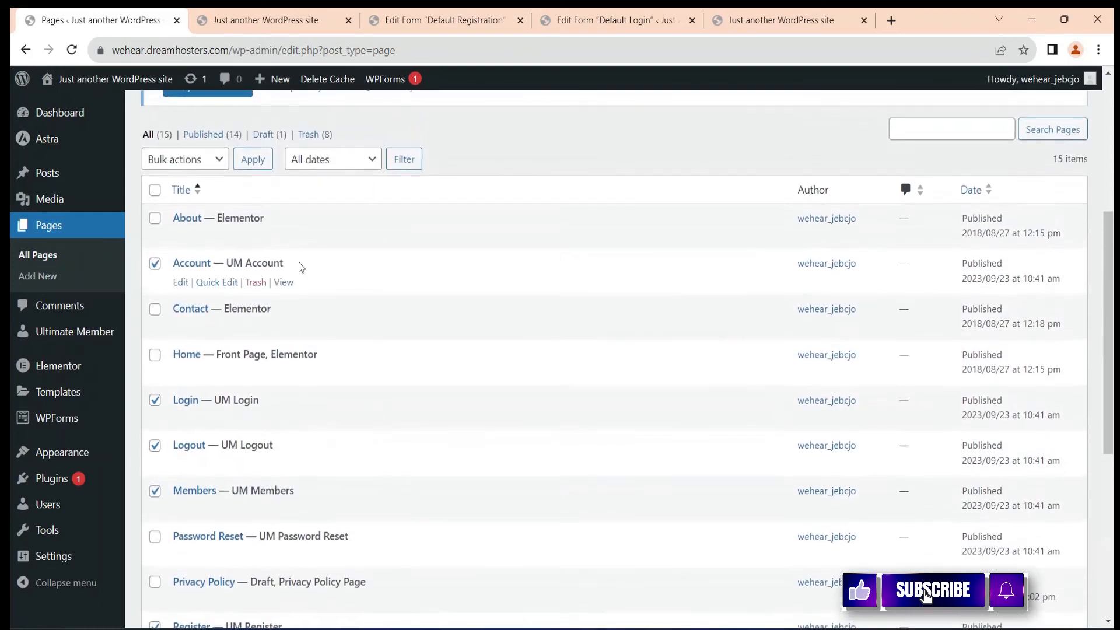
pyautogui.scroll(-2, 316, 417)
pyautogui.scroll(-3, 341, 371)
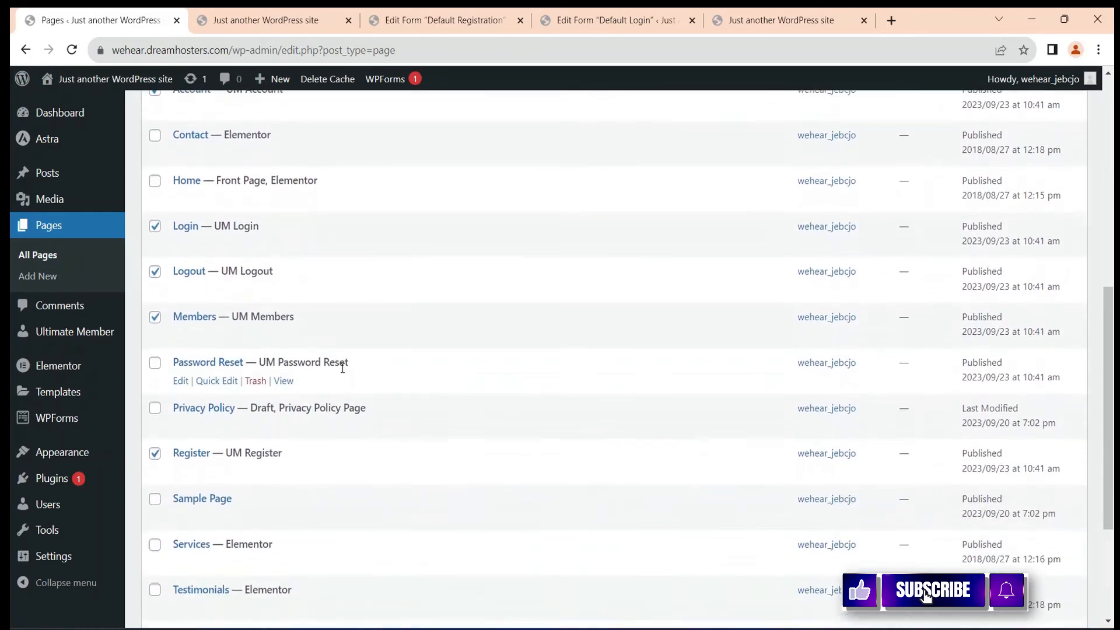
pyautogui.click(154, 298)
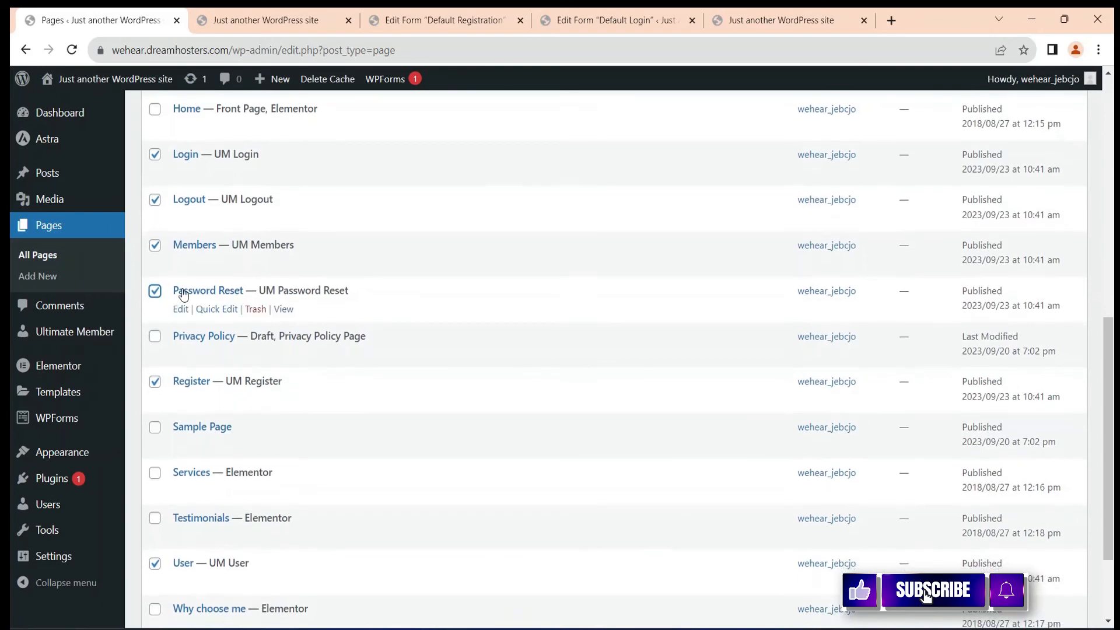
# - Move the selected Ultimate Member pages to the trash and check the remaining page list
pyautogui.scroll(-2, 310, 472)
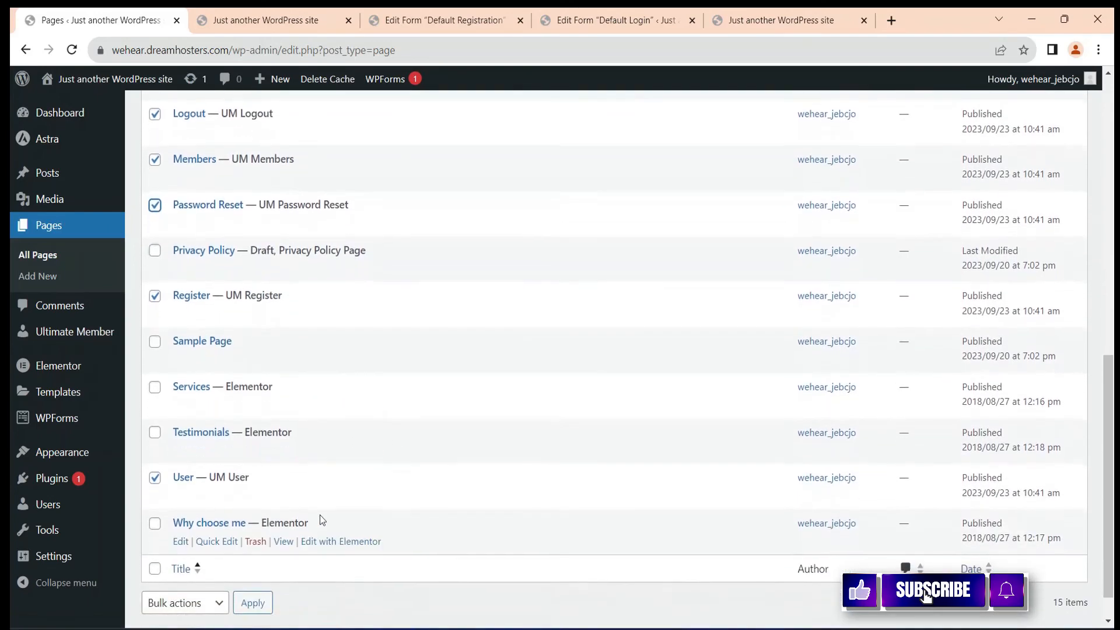
pyautogui.scroll(8, 333, 439)
pyautogui.click(216, 251)
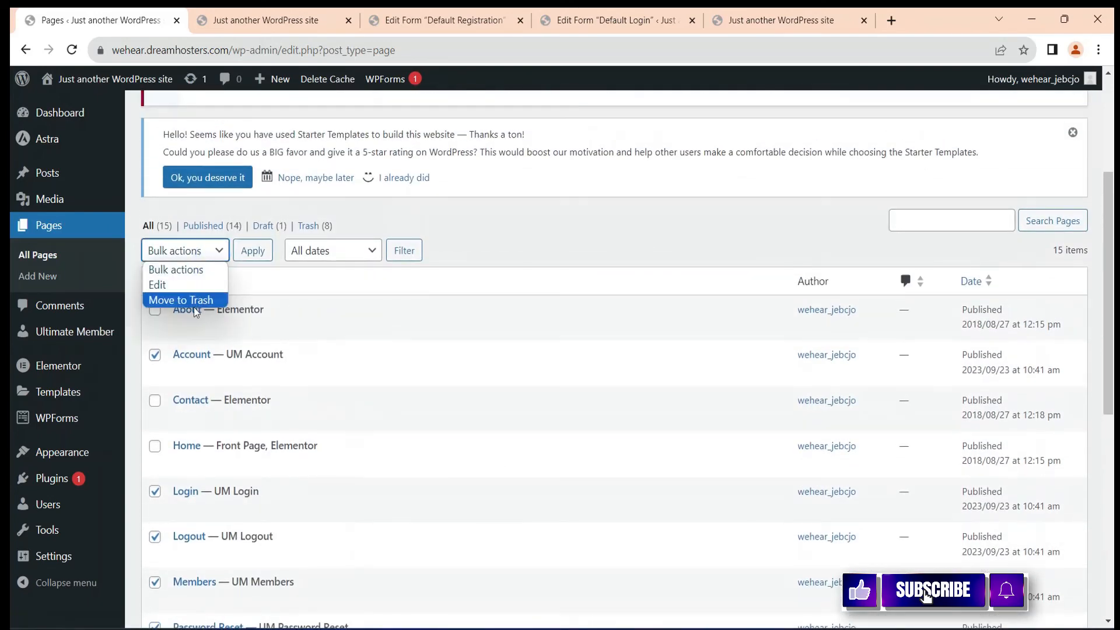
pyautogui.click(194, 302)
pyautogui.click(235, 255)
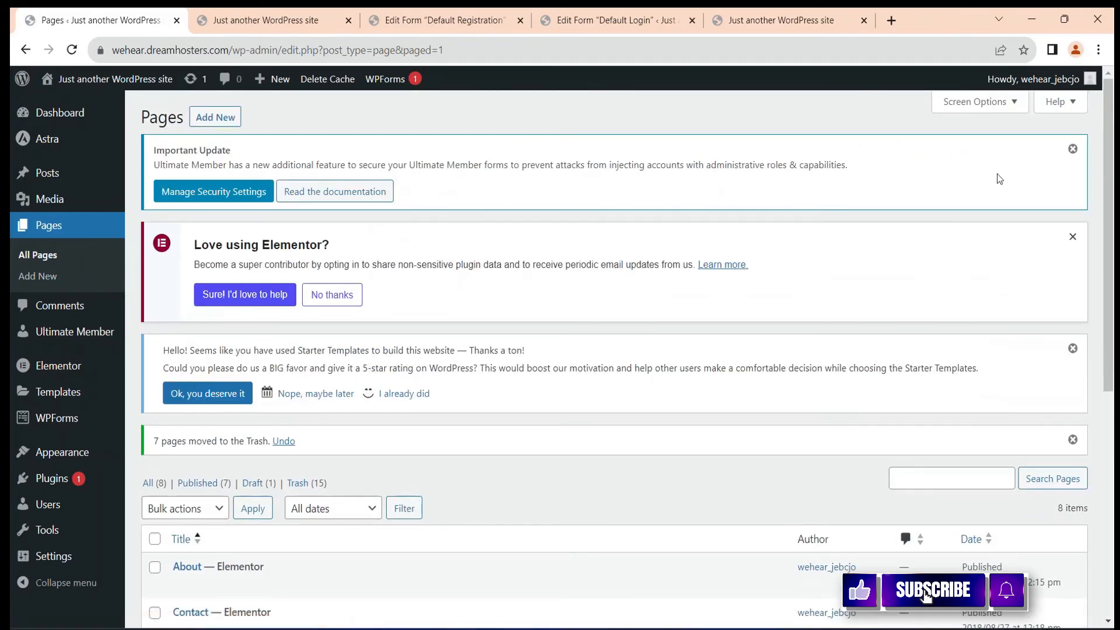
pyautogui.moveTo(1113, 184); pyautogui.dragTo(1113, 467)
pyautogui.scroll(6, 816, 273)
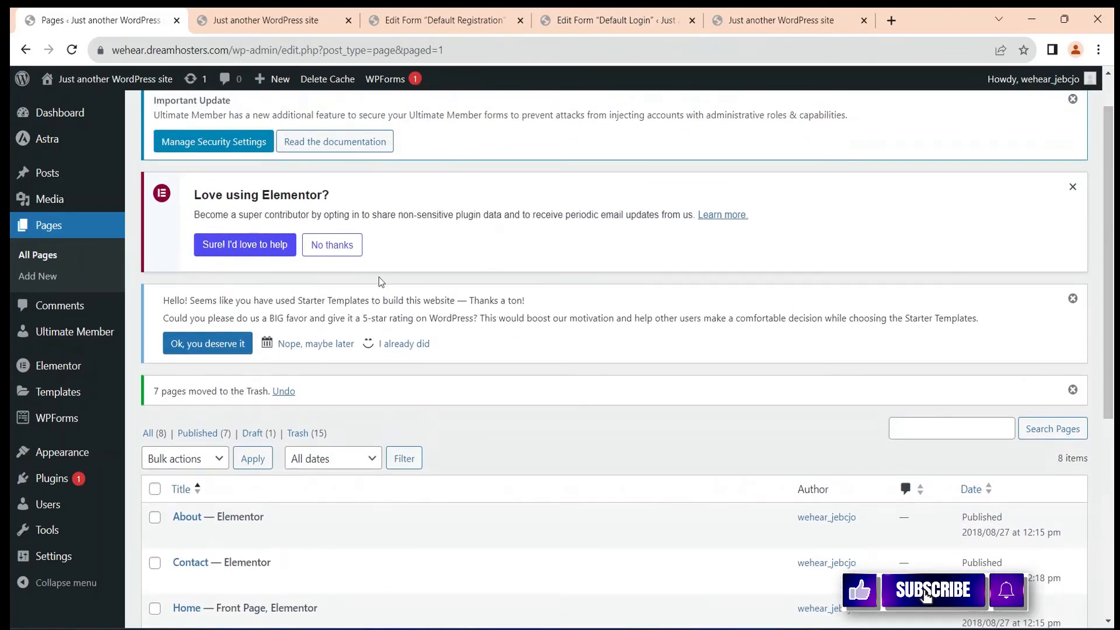
# - Check the page assignments in the Ultimate Member settings, then enable Remove Data on Uninstall in the Misc settings and save
pyautogui.moveTo(86, 336)
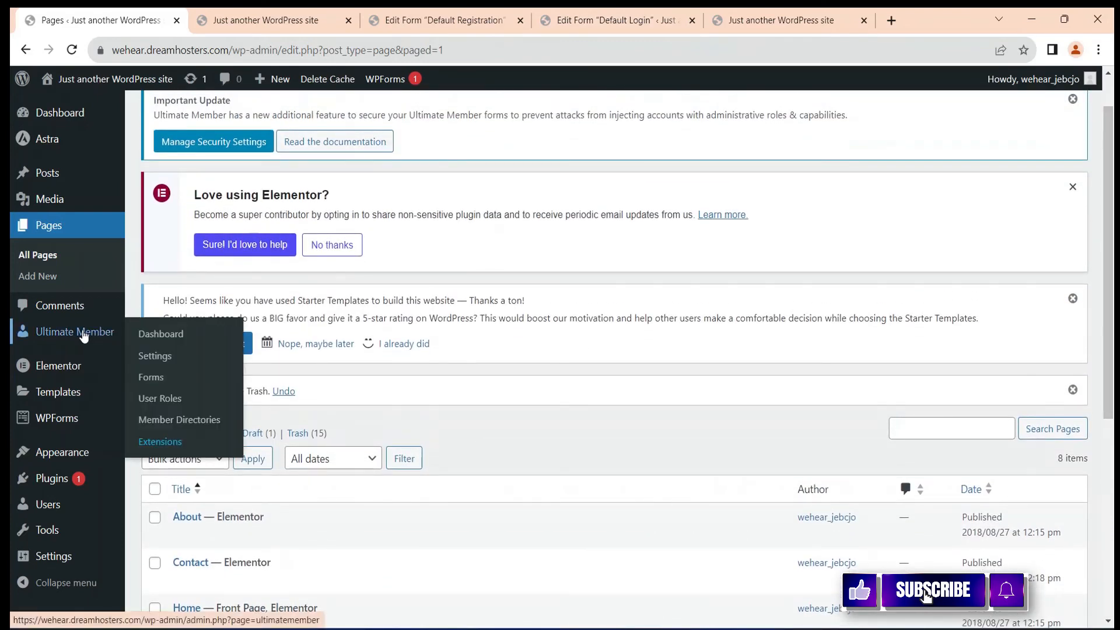
pyautogui.click(152, 357)
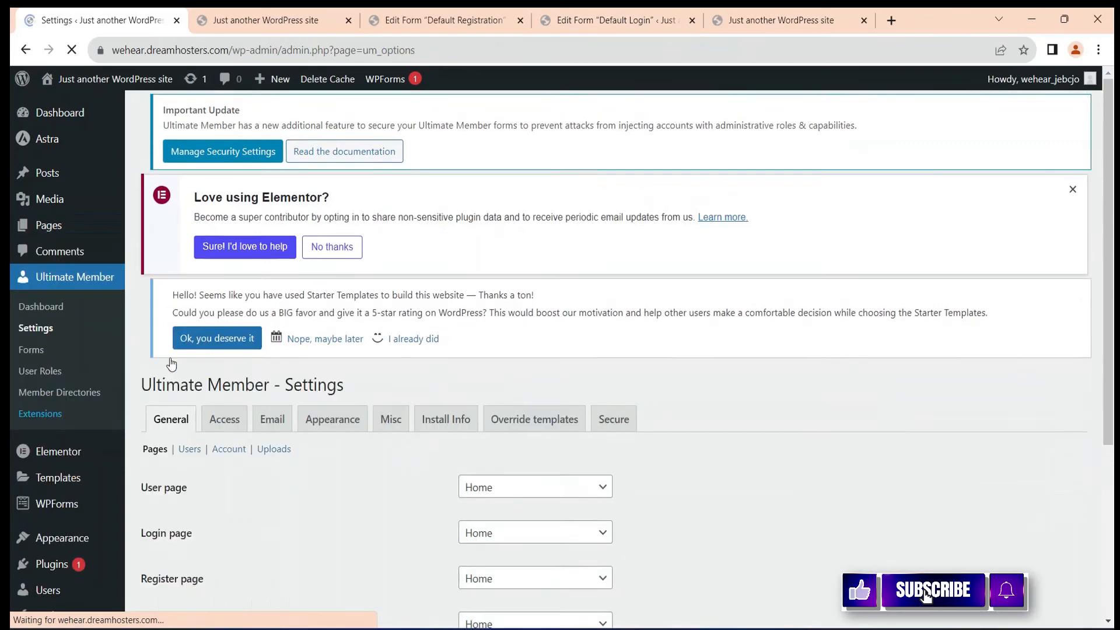
pyautogui.scroll(-4, 388, 453)
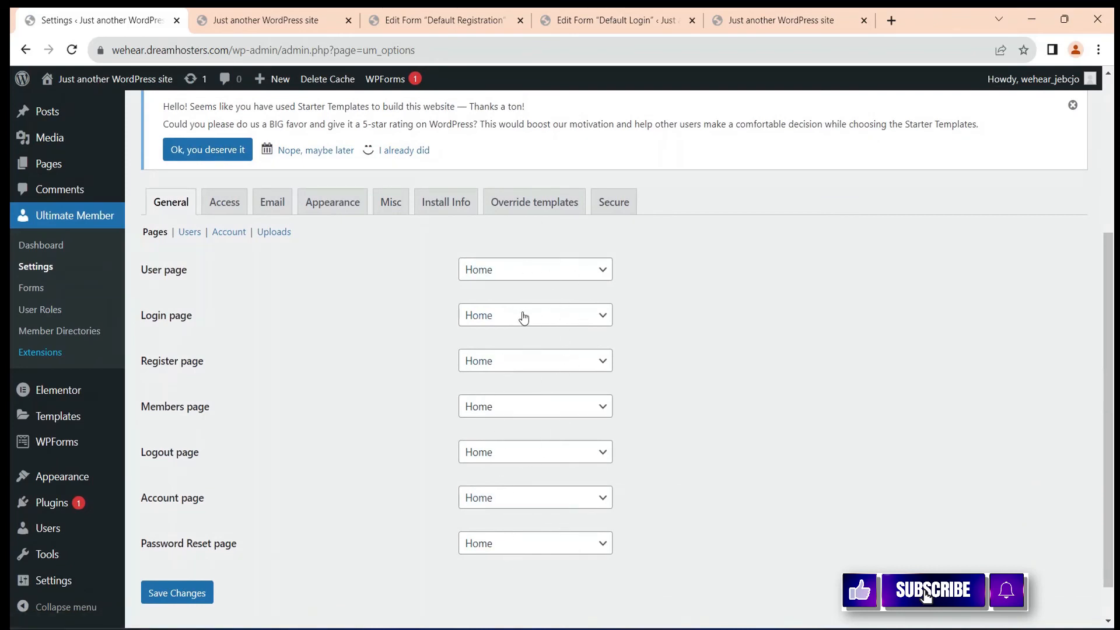
pyautogui.click(388, 210)
pyautogui.scroll(-10, 324, 368)
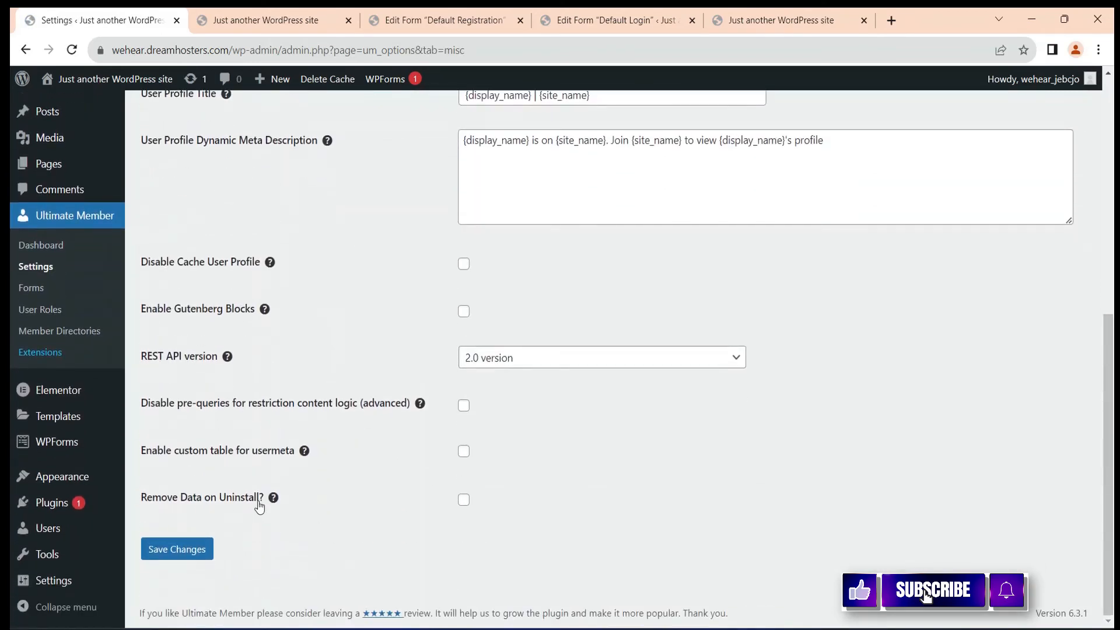
pyautogui.click(464, 501)
pyautogui.click(177, 549)
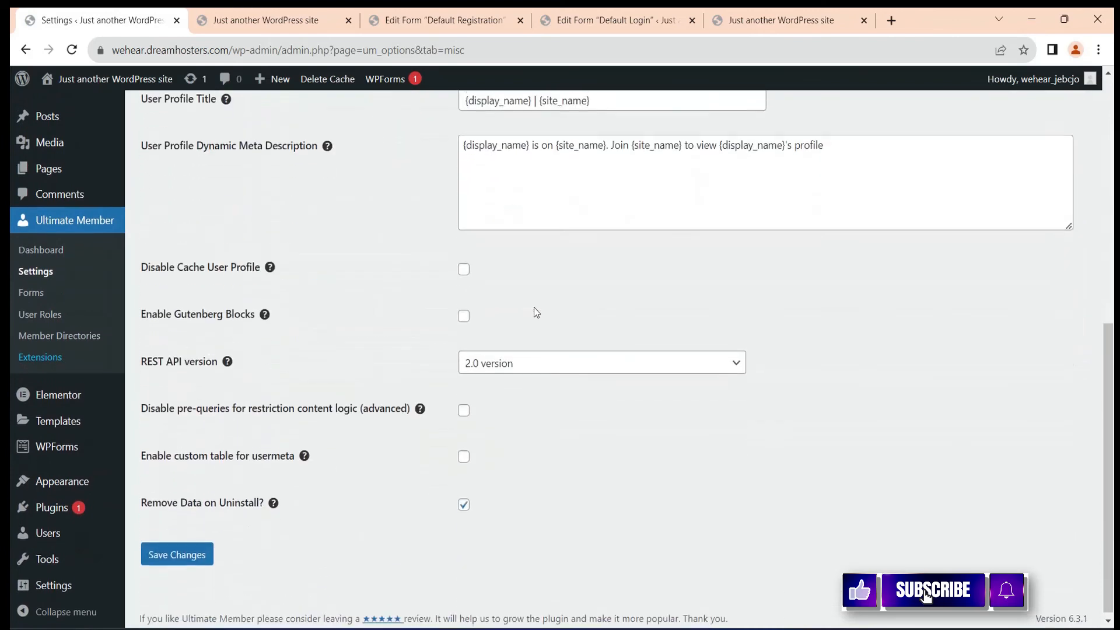
# - Deactivate the Ultimate Member plugin and delete it together with its data
pyautogui.scroll(5, 534, 307)
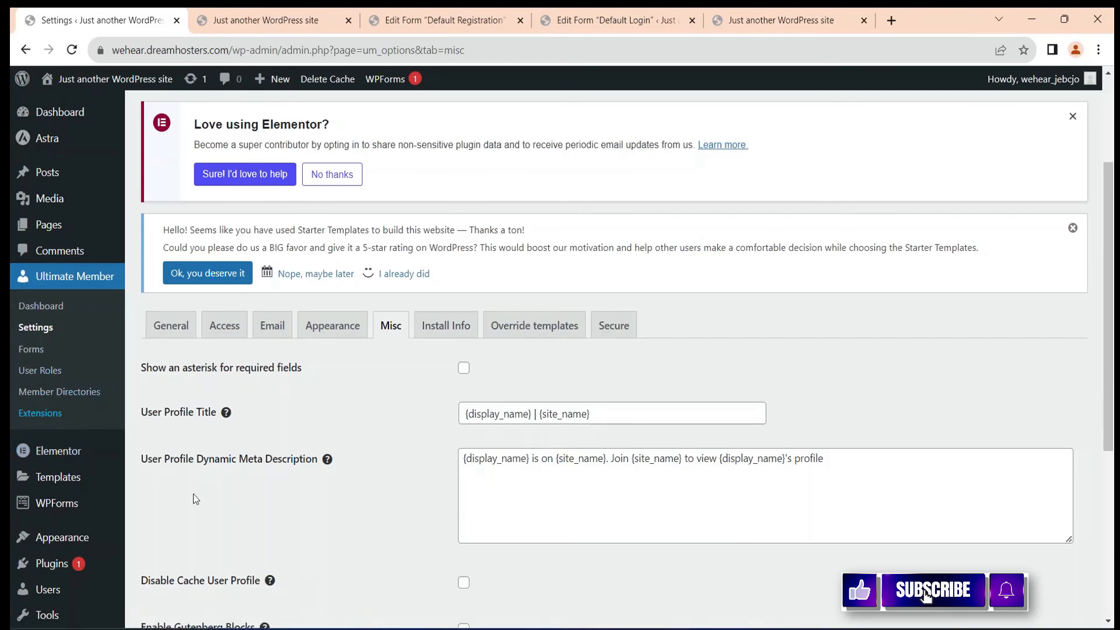
pyautogui.click(65, 564)
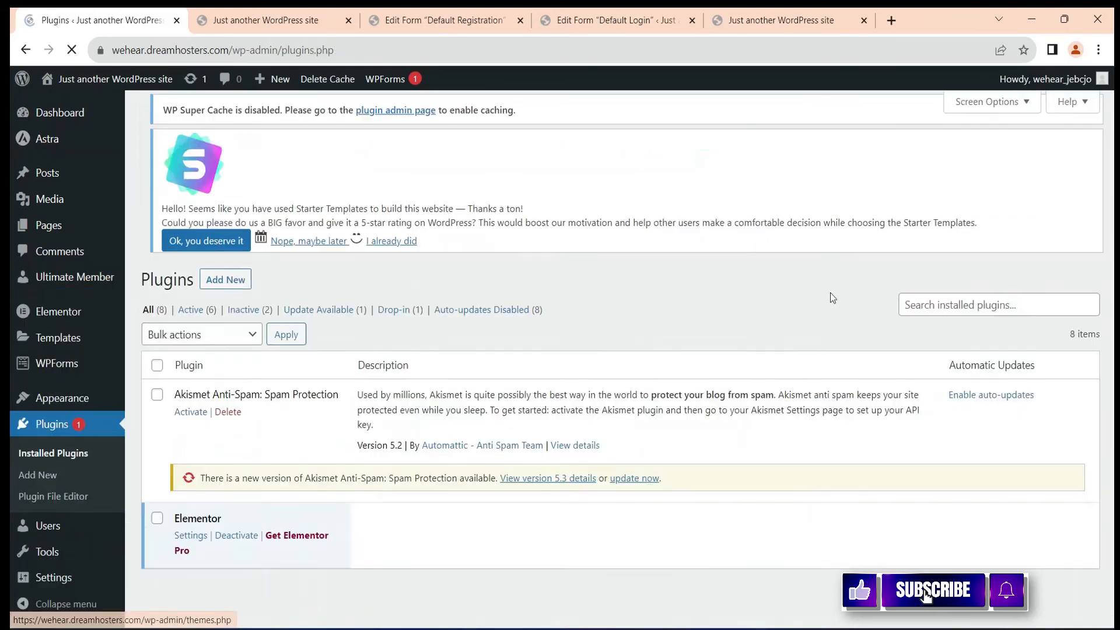
pyautogui.scroll(-7, 245, 381)
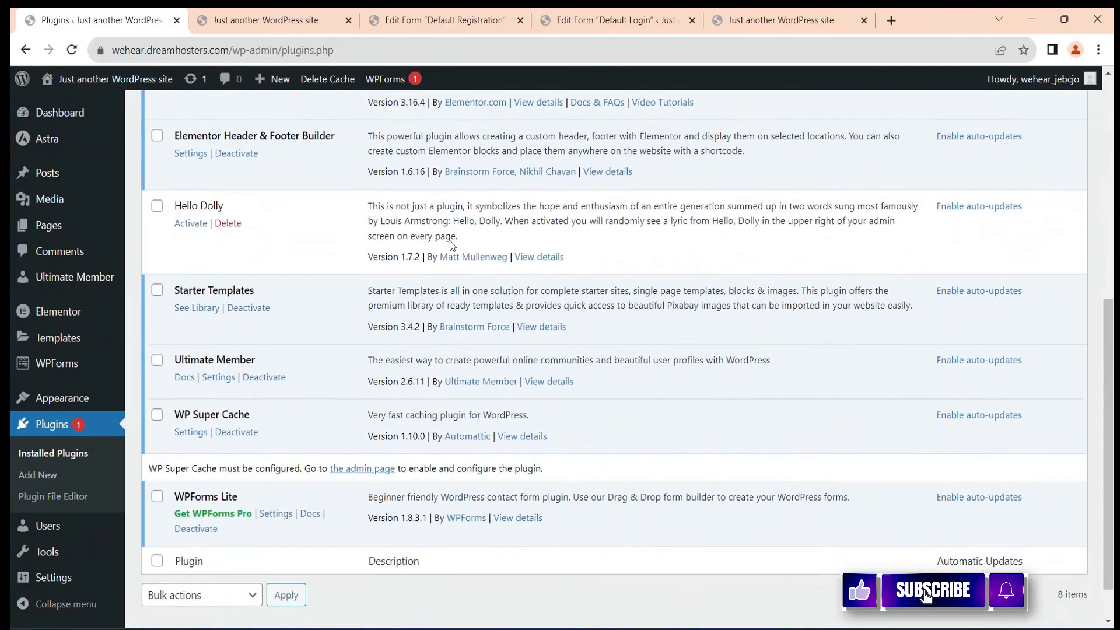
pyautogui.click(263, 367)
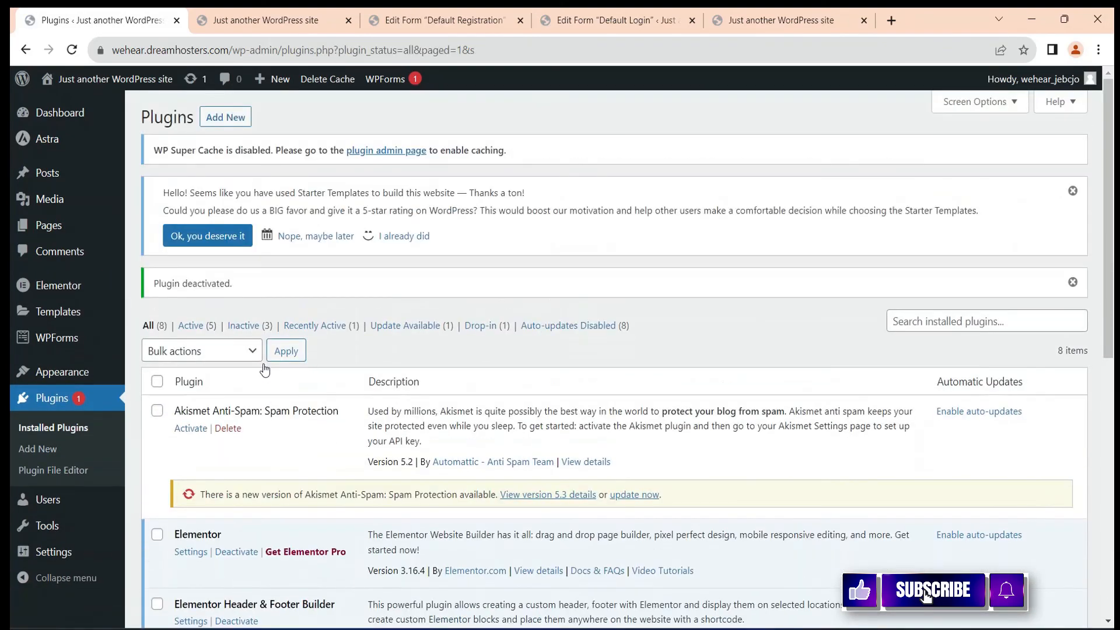
pyautogui.scroll(-8, 438, 349)
pyautogui.scroll(1, 377, 354)
pyautogui.click(240, 373)
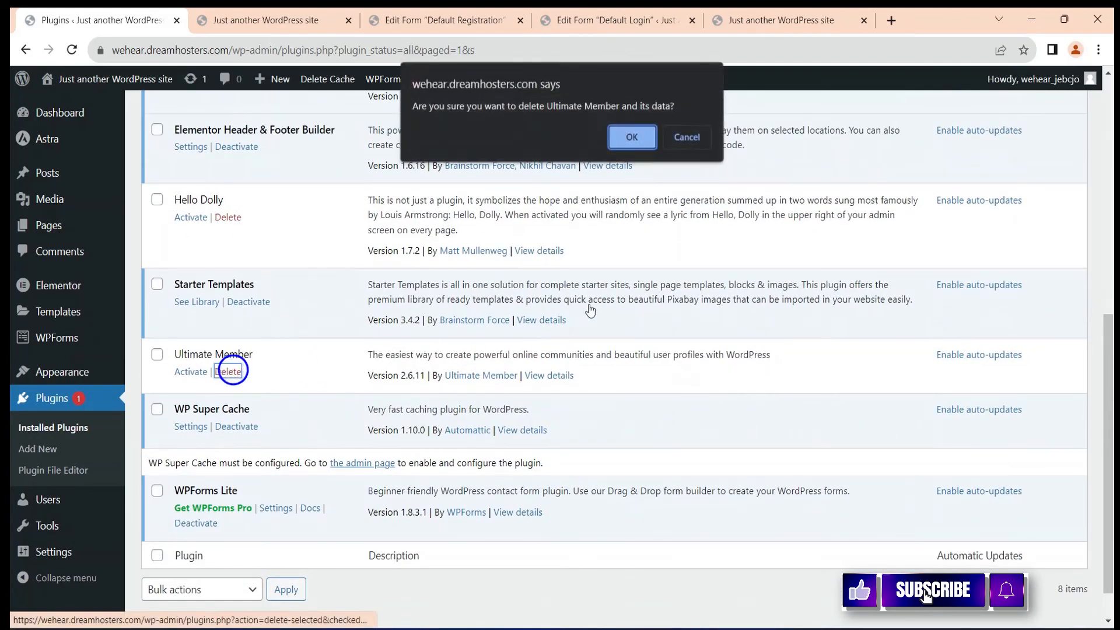
pyautogui.click(630, 138)
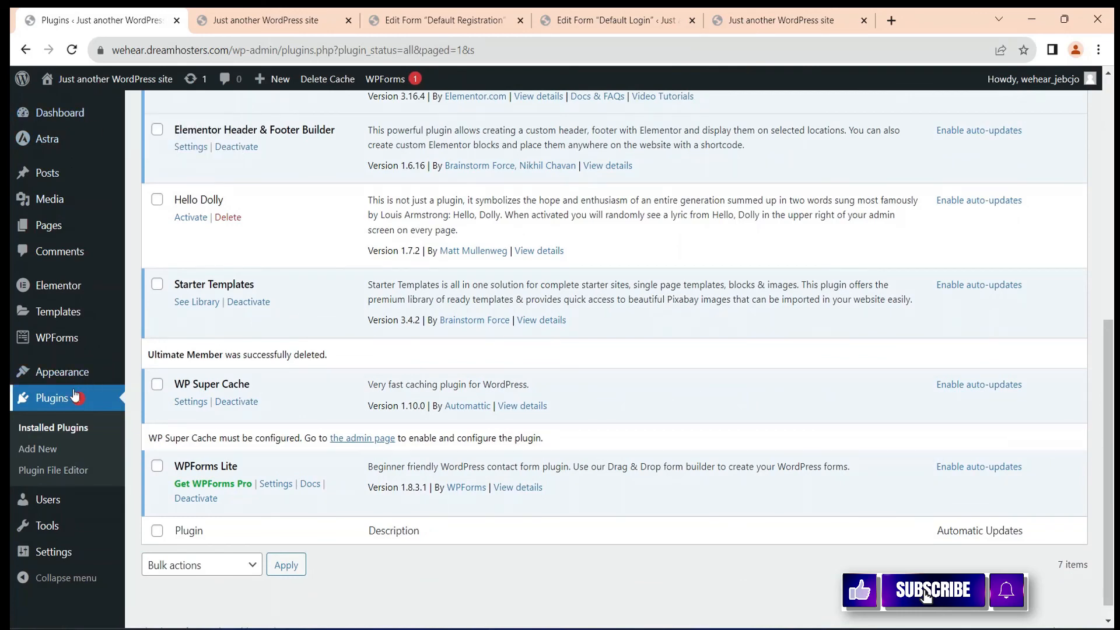
# - Find the Ultimate Member plugin by searching for "ULTIMATE MEMBER", then install and activate it
pyautogui.click(37, 449)
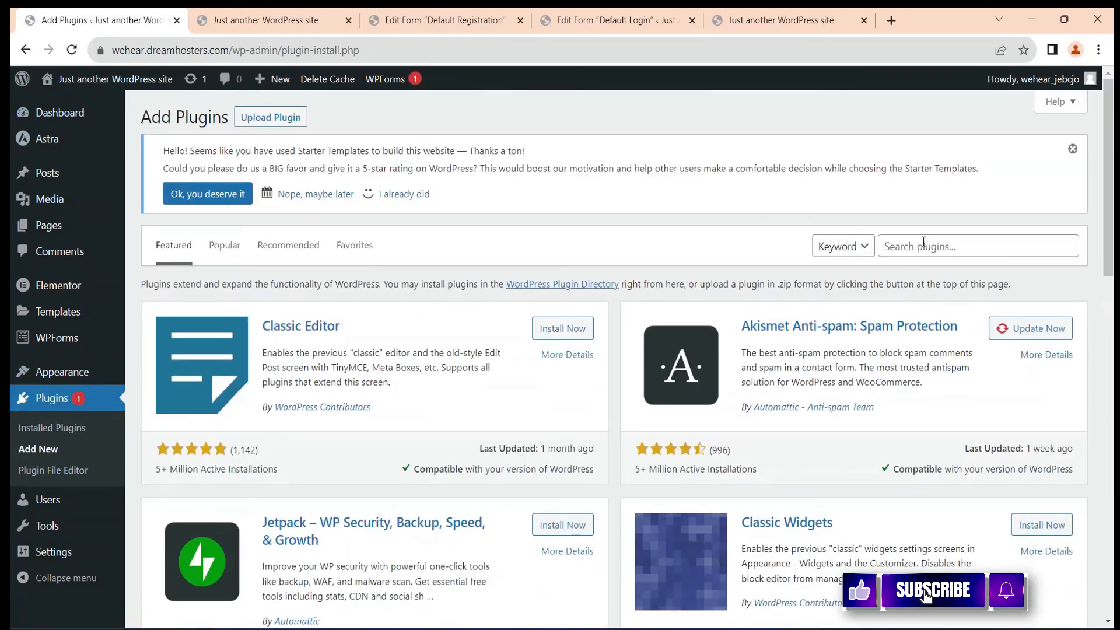
pyautogui.click(924, 242)
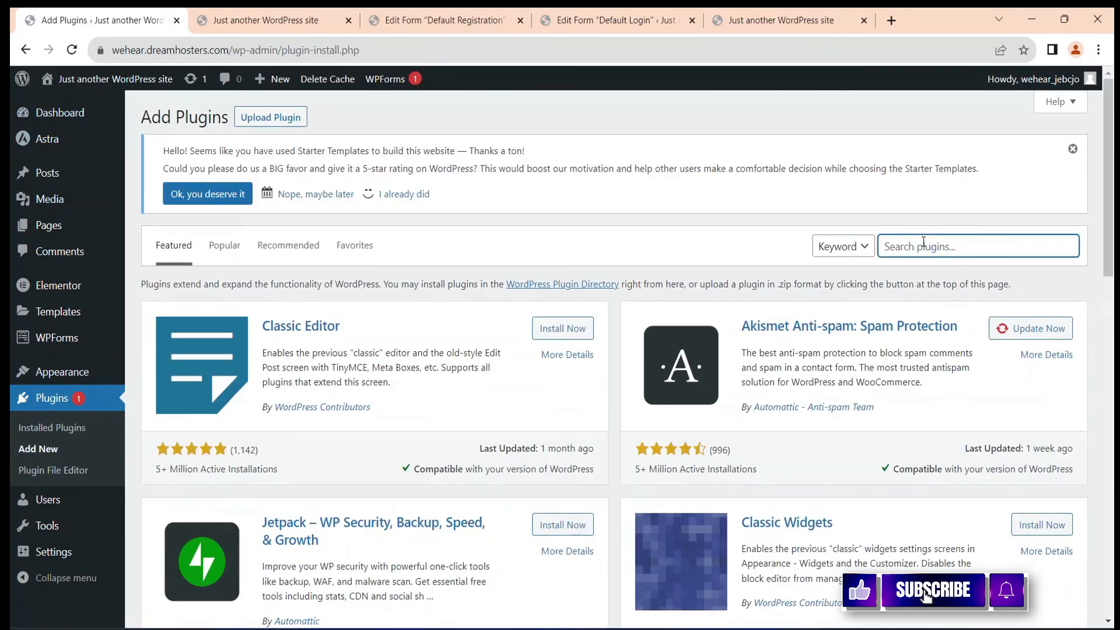
pyautogui.write('ULTIMATE MEMBER')
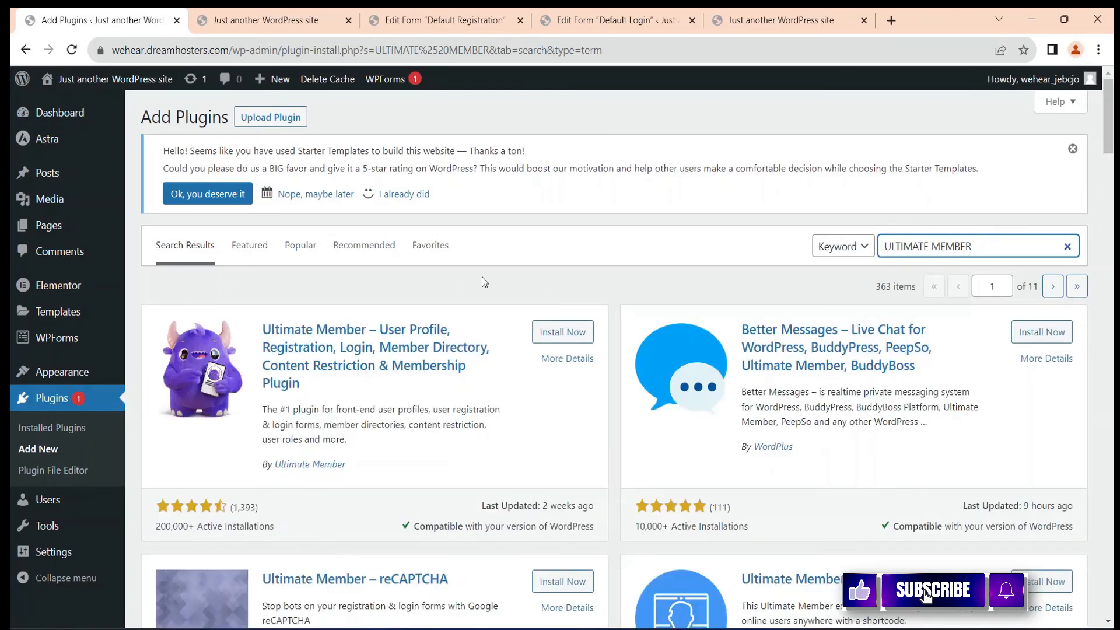
pyautogui.scroll(-1, 481, 278)
pyautogui.click(558, 320)
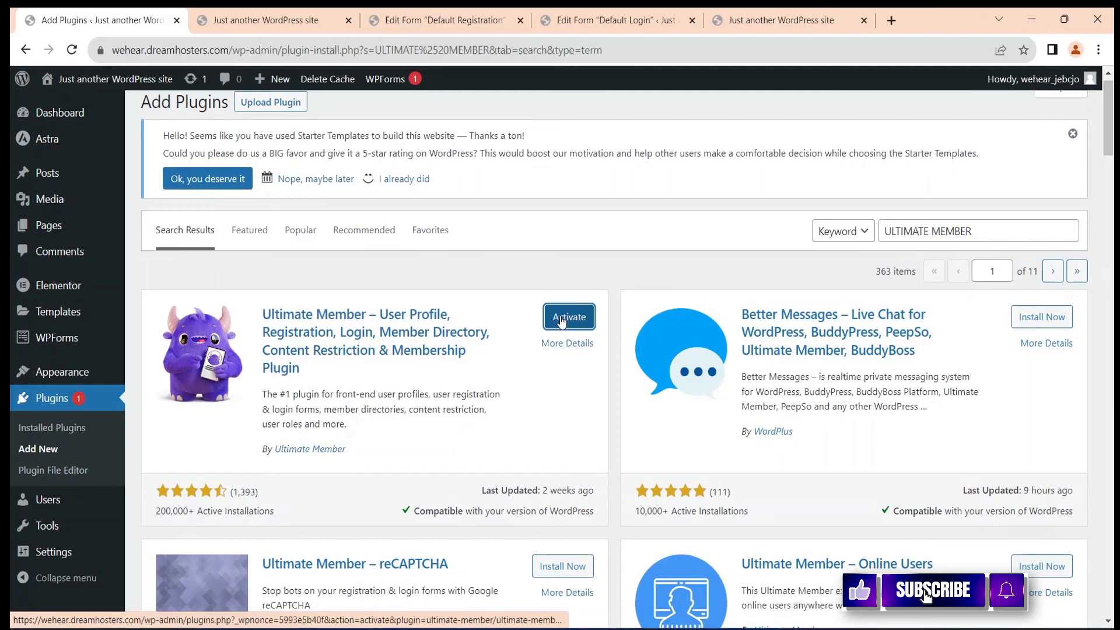
pyautogui.click(560, 317)
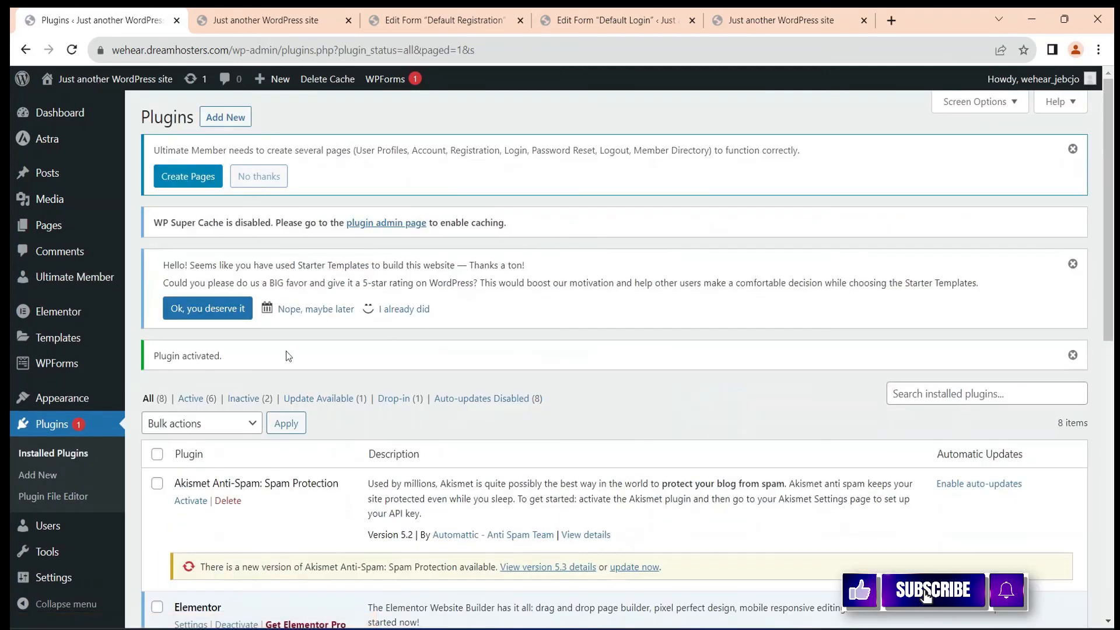
# - Create the required Ultimate Member pages from the plugin's dashboard and save the resulting page assignments
pyautogui.click(52, 281)
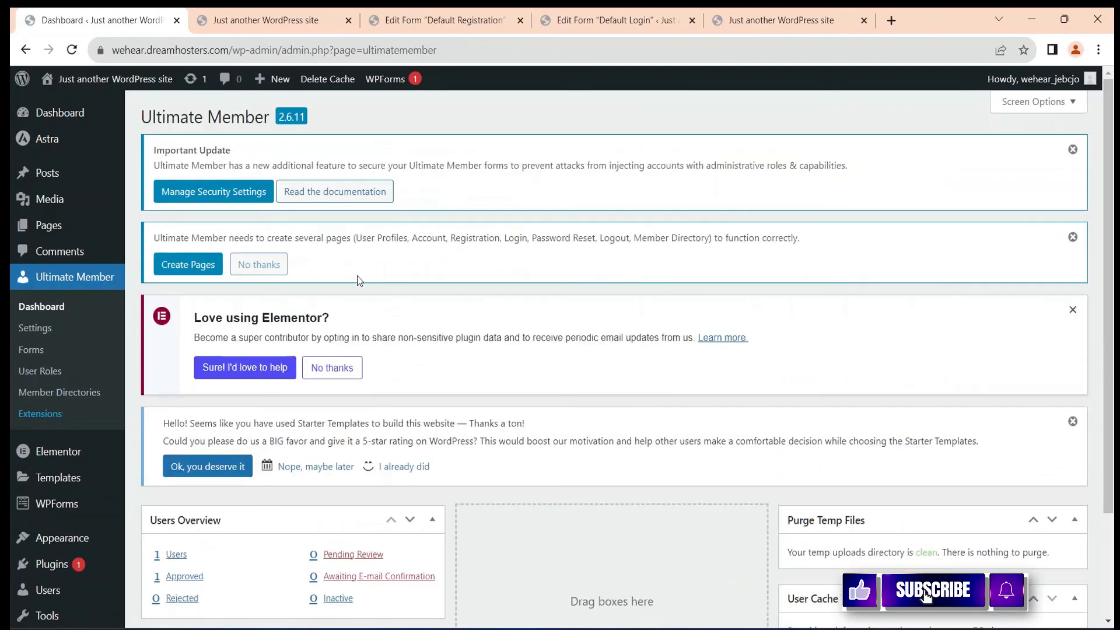
pyautogui.click(191, 268)
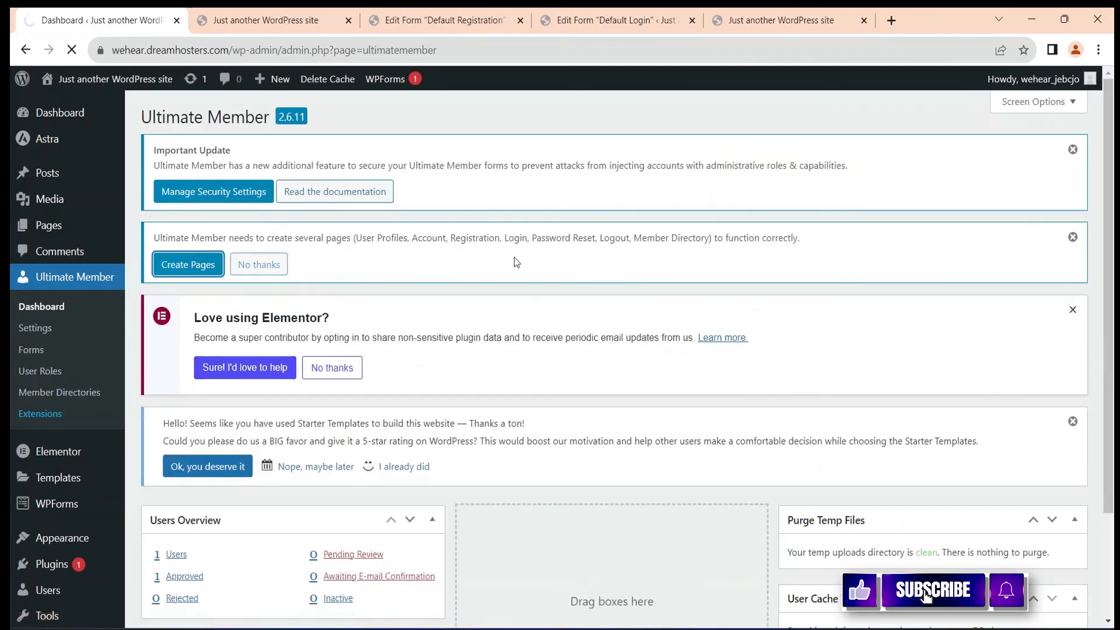
pyautogui.scroll(-5, 607, 334)
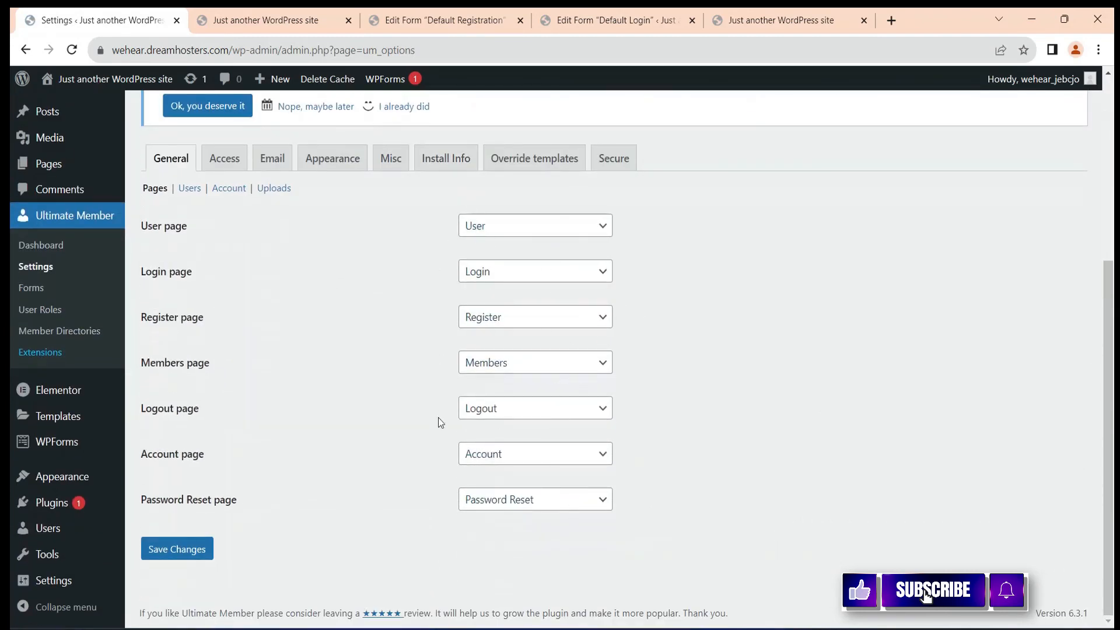
pyautogui.click(186, 549)
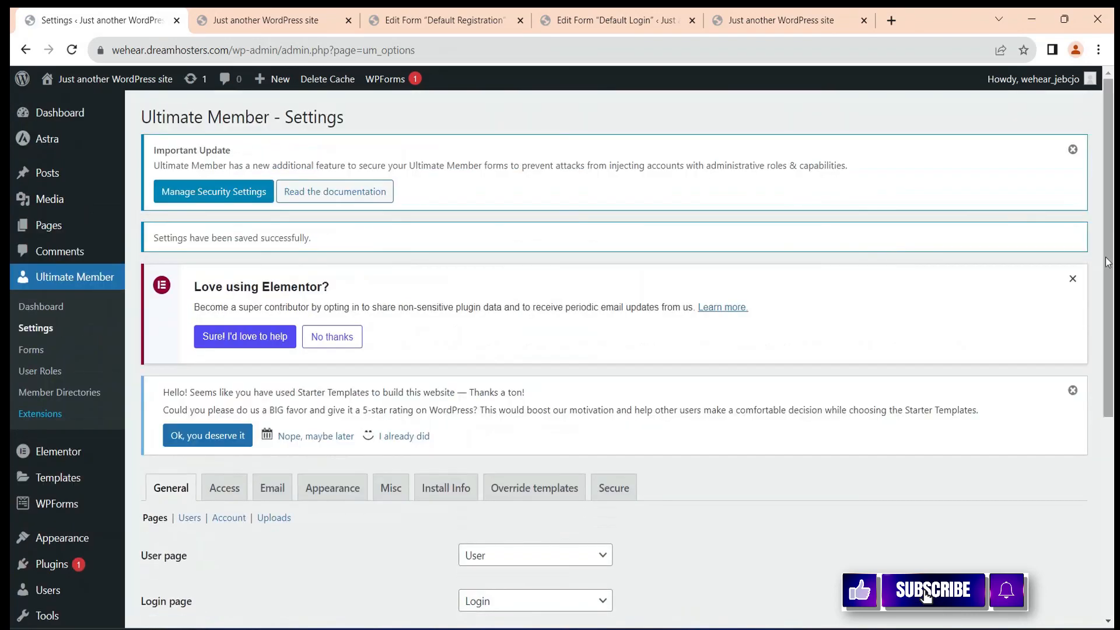
# - Review the saved page assignments and switch to the Ultimate Member Guide slide in the image viewer
pyautogui.moveTo(1109, 353); pyautogui.dragTo(1113, 491)
pyautogui.scroll(3, 744, 139)
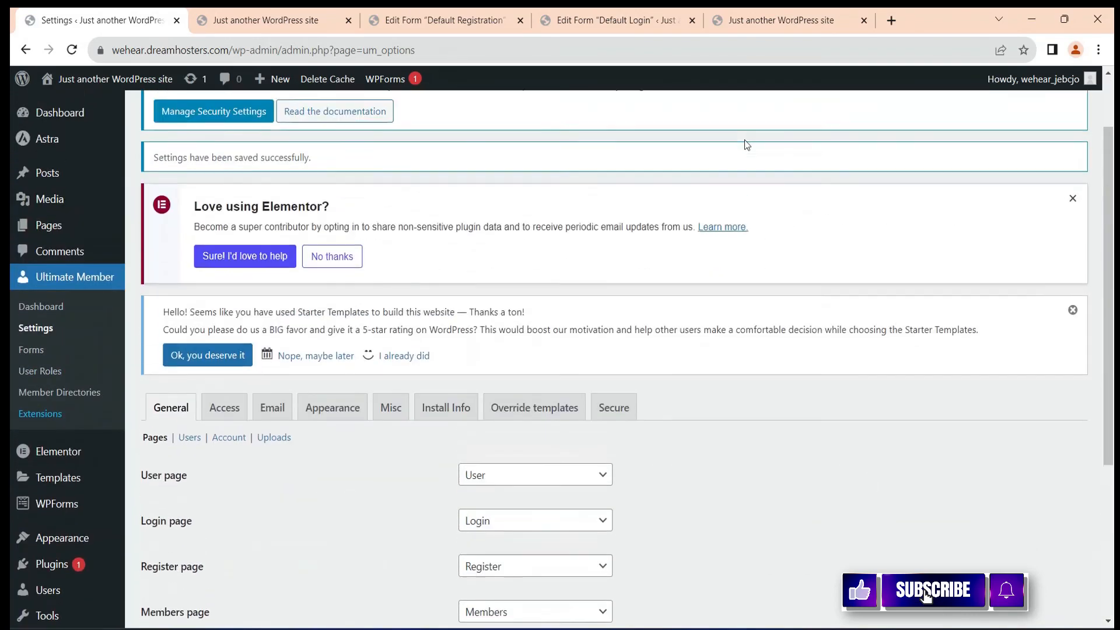
pyautogui.hotkey('alt', 'Tab')
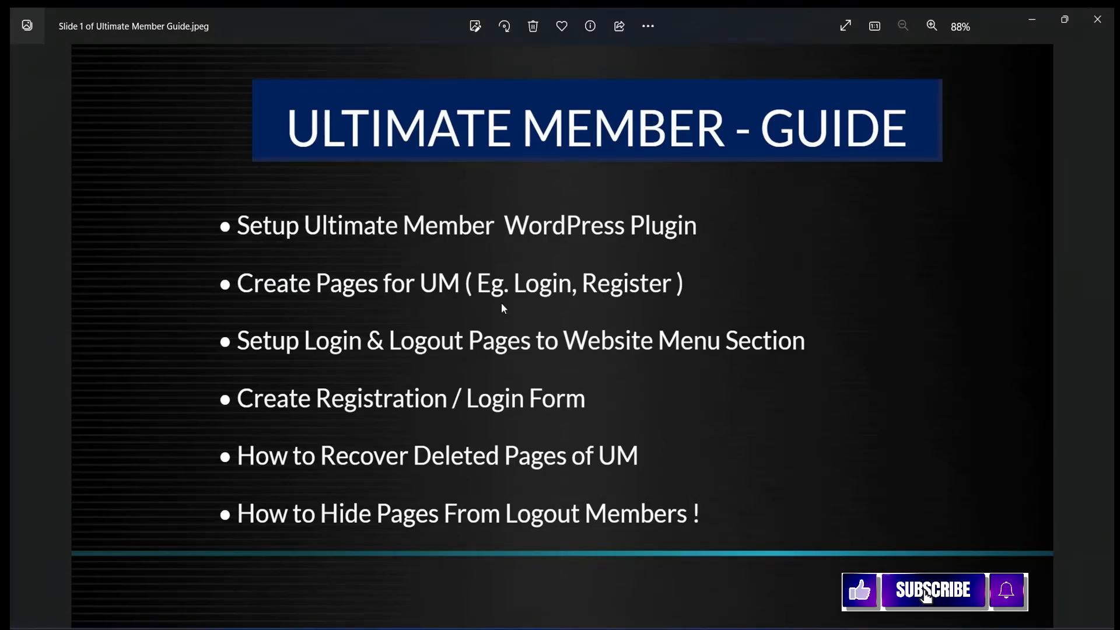